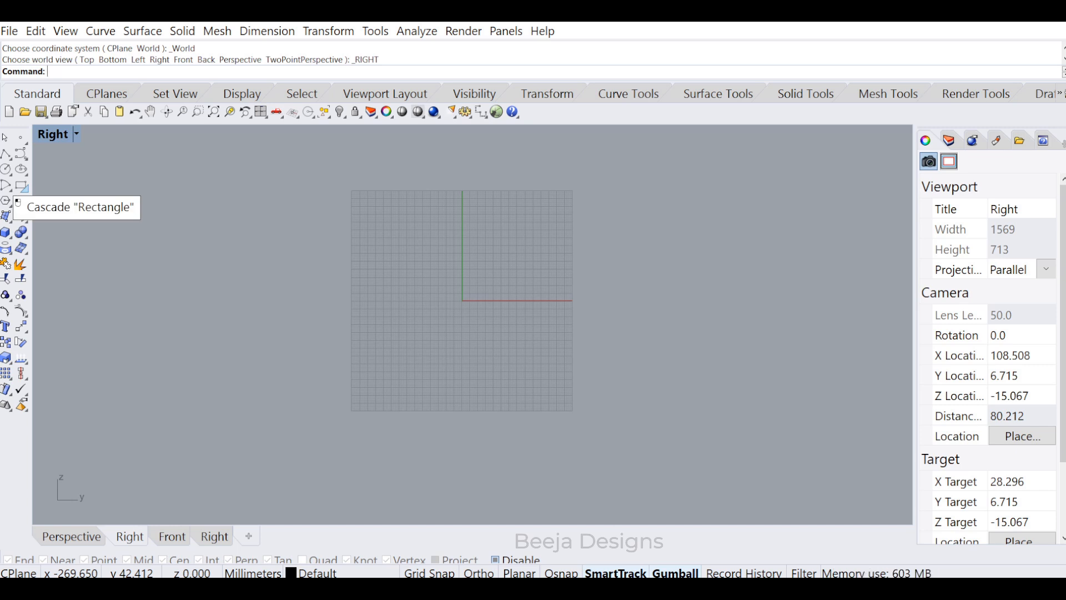
- Draw a 30 by 30 mm rectangle across the vertical axis in the Right view
{"action": "left_click", "coordinate": [39, 190]}
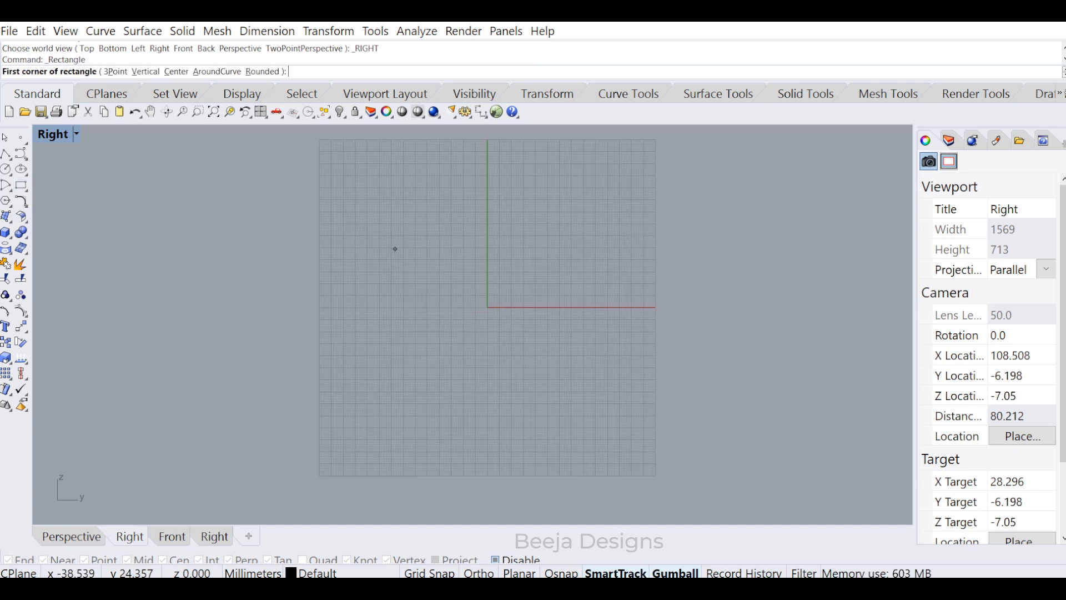
{"action": "left_click", "coordinate": [451, 270]}
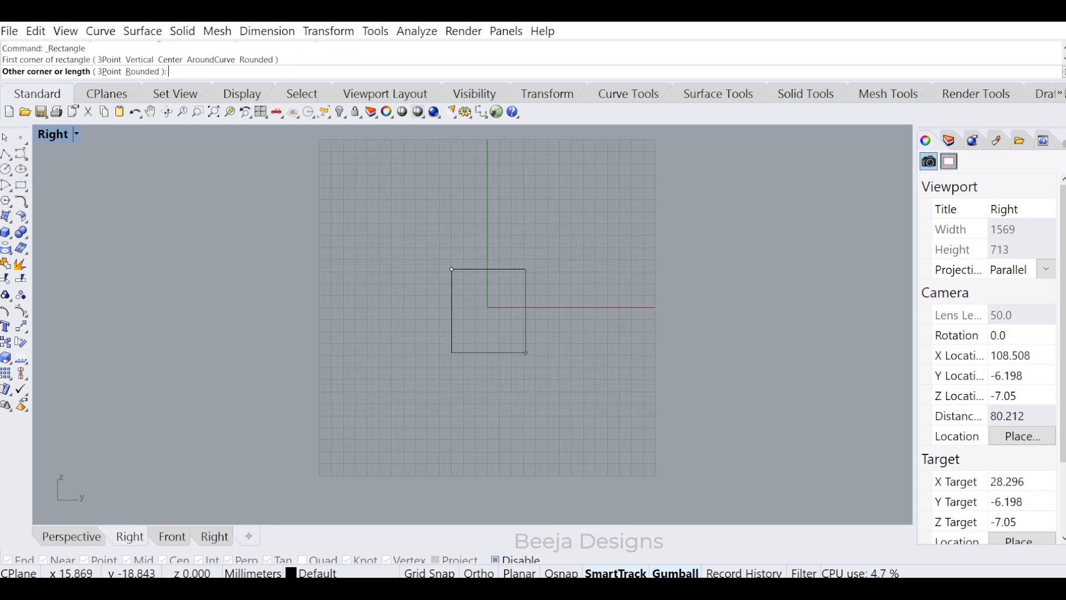
{"action": "key", "text": "BackSpace"}
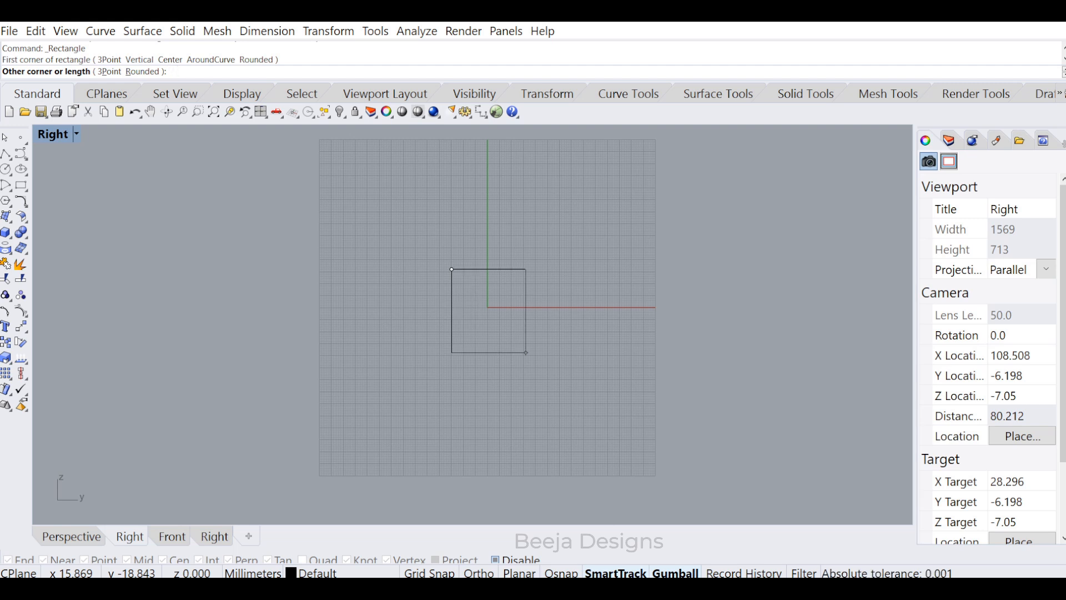
{"action": "key", "text": "Return"}
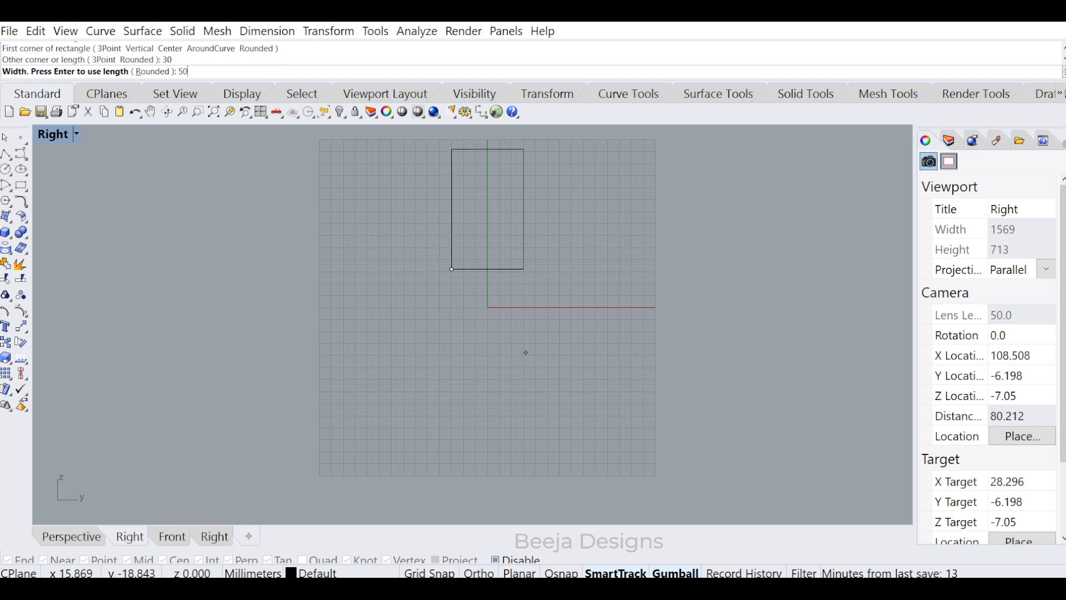
{"action": "key", "text": "BackSpace"}
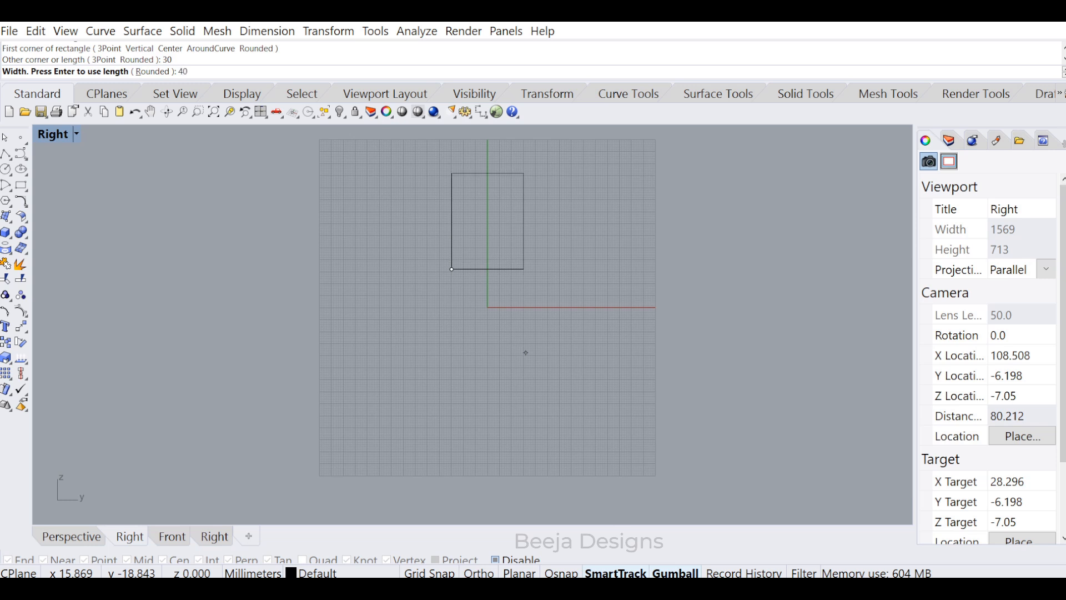
{"action": "key", "text": "BackSpace"}
{"action": "key", "text": "BackSpace"}
{"action": "type", "text": "3"}
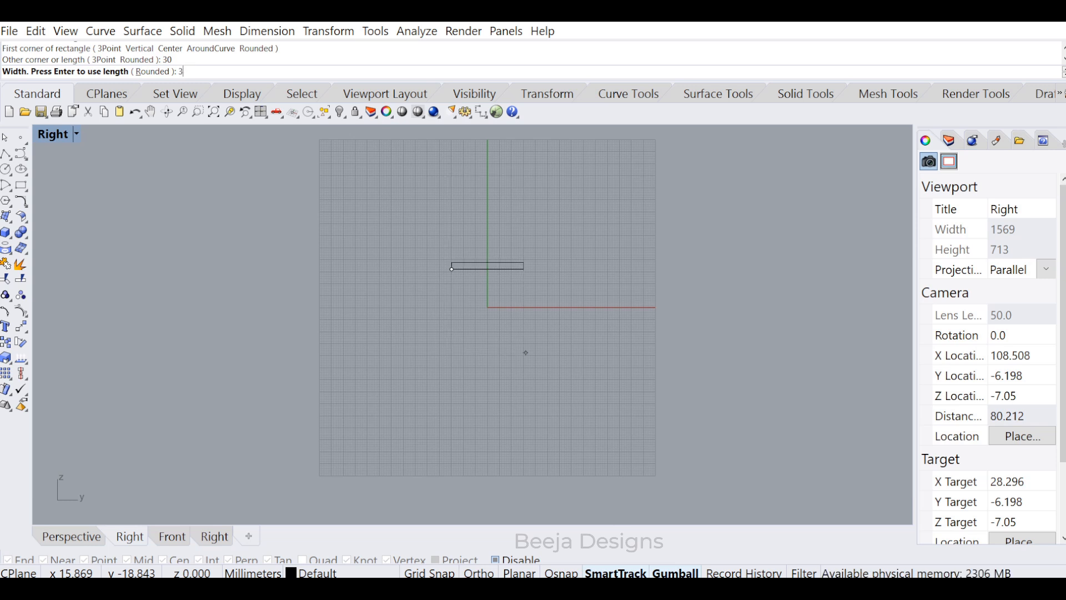
{"action": "type", "text": "0"}
{"action": "key", "text": "Return"}
- Move the rectangle straight down so that it straddles the horizontal axis
{"action": "left_click", "coordinate": [499, 269]}
{"action": "left_click_drag", "start_coordinate": [488, 193], "coordinate": [490, 318]}
{"action": "left_click", "coordinate": [590, 320]}
- Explode the rectangle into separate segments and delete its bottom edge
{"action": "scroll", "coordinate": [625, 314], "scroll_direction": "up", "scroll_amount": 10}
{"action": "scroll", "coordinate": [517, 333], "scroll_direction": "down", "scroll_amount": 4}
{"action": "right_click_drag", "start_coordinate": [388, 418], "coordinate": [722, 417]}
{"action": "left_click_drag", "start_coordinate": [724, 416], "coordinate": [668, 326]}
{"action": "type", "text": "EXPLODE"}
{"action": "key", "text": "Return"}
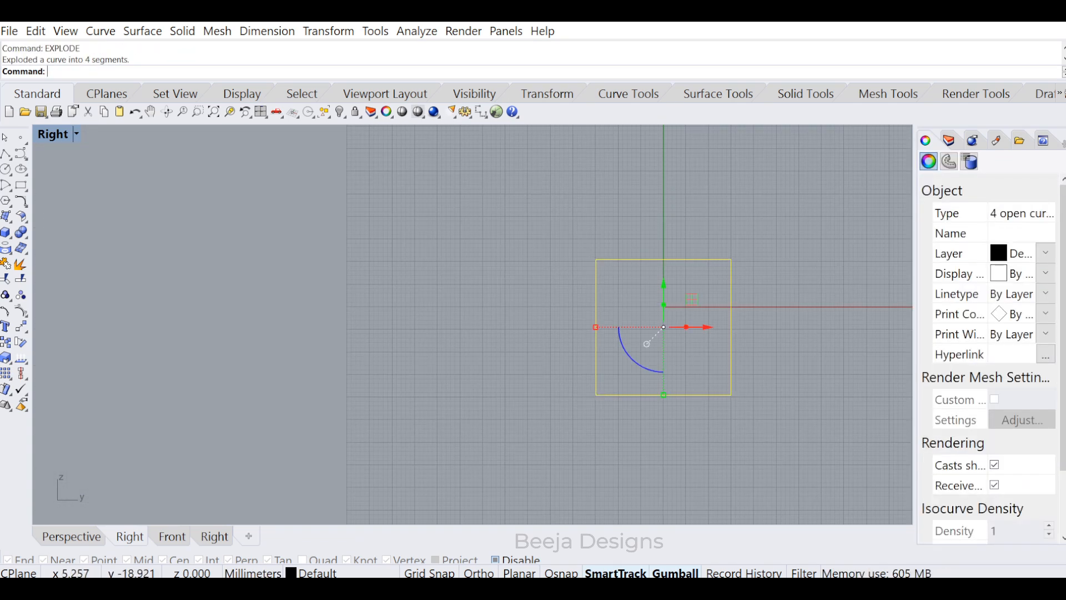
{"action": "left_click", "coordinate": [687, 395]}
{"action": "key", "text": "Delete"}
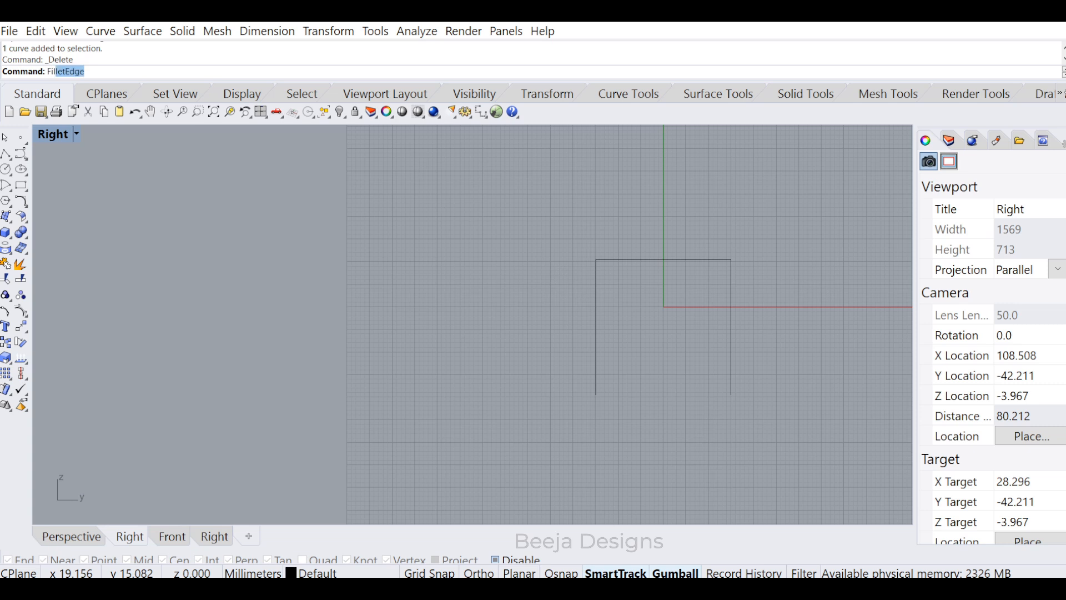
{"action": "left_click", "coordinate": [84, 88]}
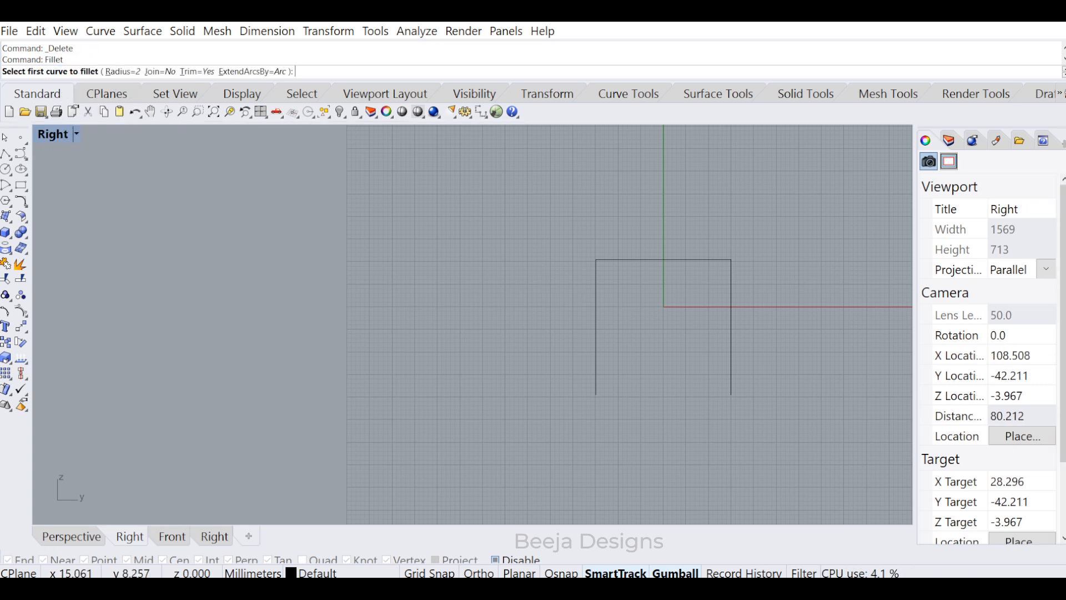
{"action": "left_click", "coordinate": [731, 259]}
{"action": "left_click", "coordinate": [799, 293]}
{"action": "left_click", "coordinate": [720, 260]}
{"action": "key", "text": "ctrl+z"}
- Fillet both upper corners of the open frame with a 10 mm radius
{"action": "key", "text": "Return"}
{"action": "type", "text": "10"}
{"action": "key", "text": "Return"}
{"action": "left_click", "coordinate": [731, 269]}
{"action": "left_click", "coordinate": [718, 259]}
{"action": "key", "text": "Return"}
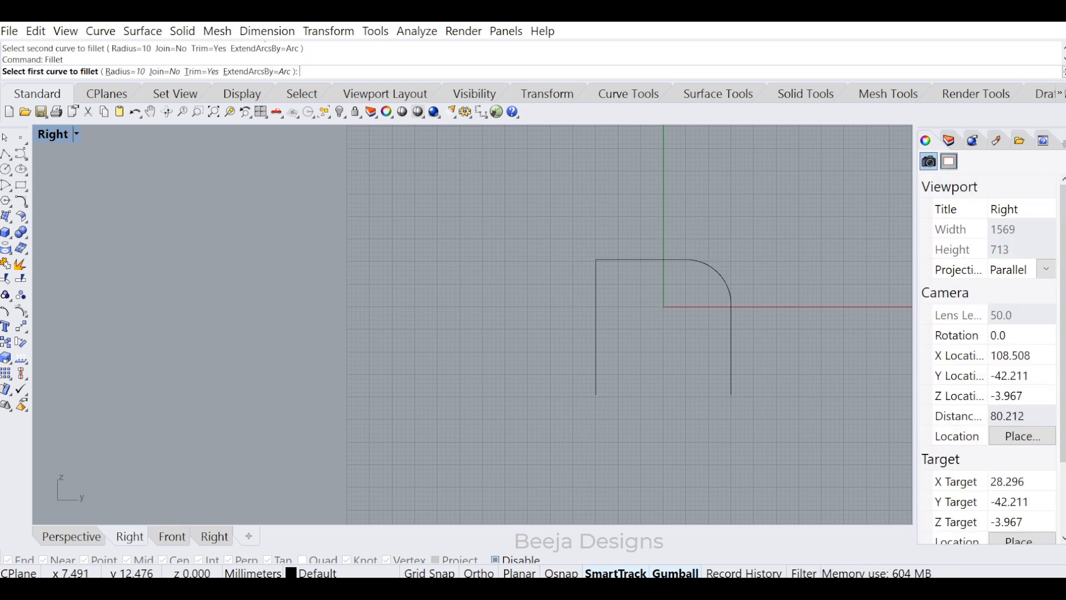
{"action": "left_click", "coordinate": [613, 260]}
{"action": "left_click", "coordinate": [595, 274]}
{"action": "scroll", "coordinate": [663, 274], "scroll_direction": "down", "scroll_amount": 2}
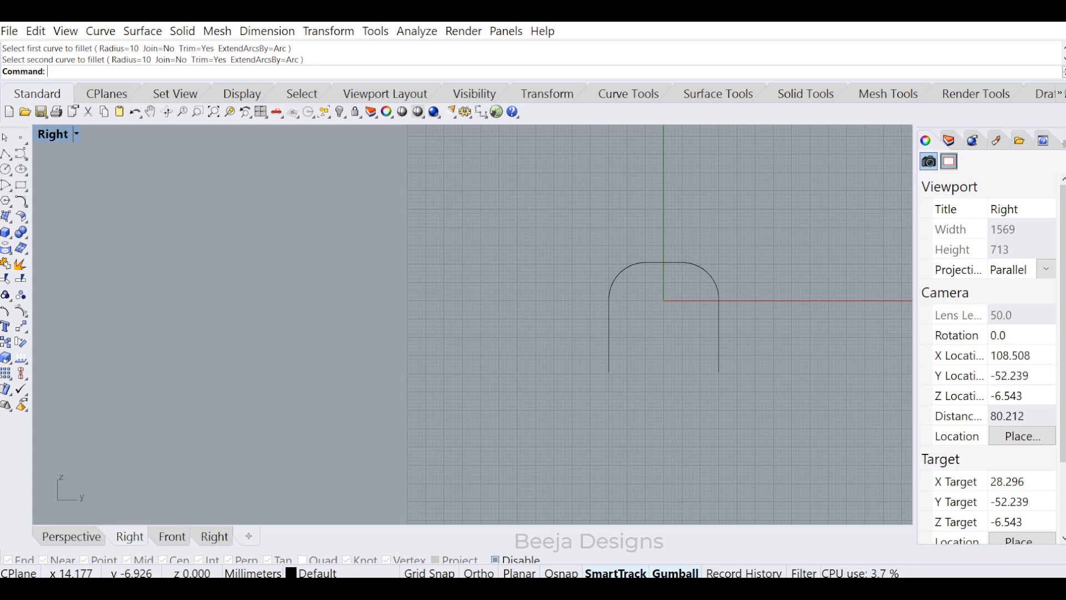
- Undo the fillets on both upper corners of the frame
{"action": "left_click", "coordinate": [719, 324]}
{"action": "key", "text": "ctrl+z"}
{"action": "key", "text": "ctrl+z"}
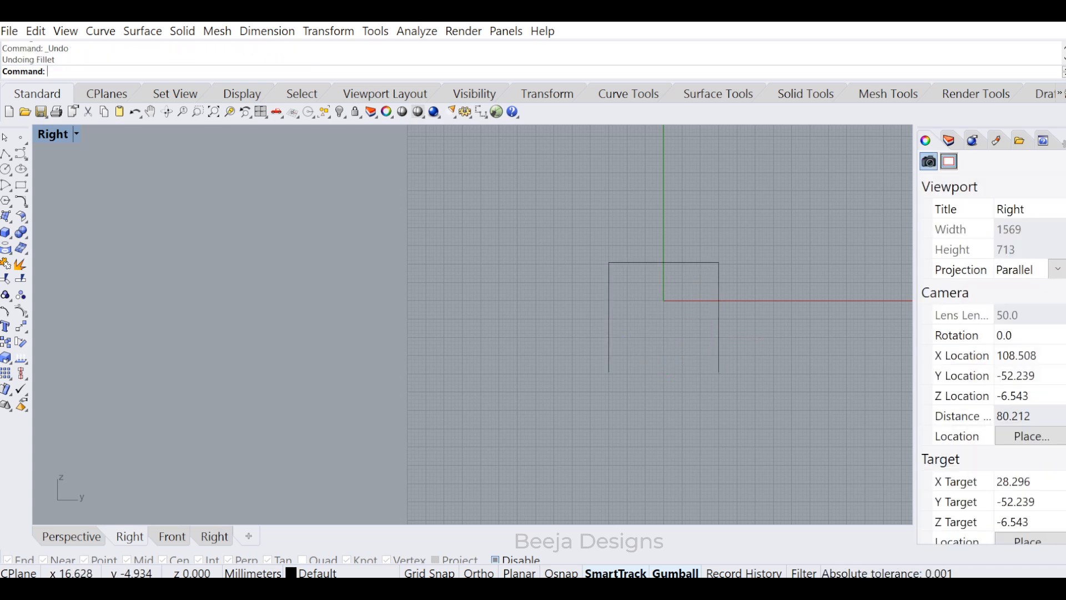
- Move the lower endpoint of the frame's right leg horizontally outward so that the leg slants
{"action": "left_click", "coordinate": [719, 293]}
{"action": "key", "text": "F10"}
{"action": "left_click_drag", "start_coordinate": [674, 359], "coordinate": [743, 408]}
{"action": "left_click_drag", "start_coordinate": [755, 372], "coordinate": [759, 371]}
{"action": "key", "text": "Escape"}
- Move the lower endpoint of the frame's left leg slightly outward and leave point editing
{"action": "left_click", "coordinate": [608, 338]}
{"action": "key", "text": "F10"}
{"action": "left_click_drag", "start_coordinate": [635, 362], "coordinate": [589, 391]}
{"action": "left_click_drag", "start_coordinate": [651, 371], "coordinate": [645, 371]}
{"action": "key", "text": "Escape"}
{"action": "key", "text": "Escape"}
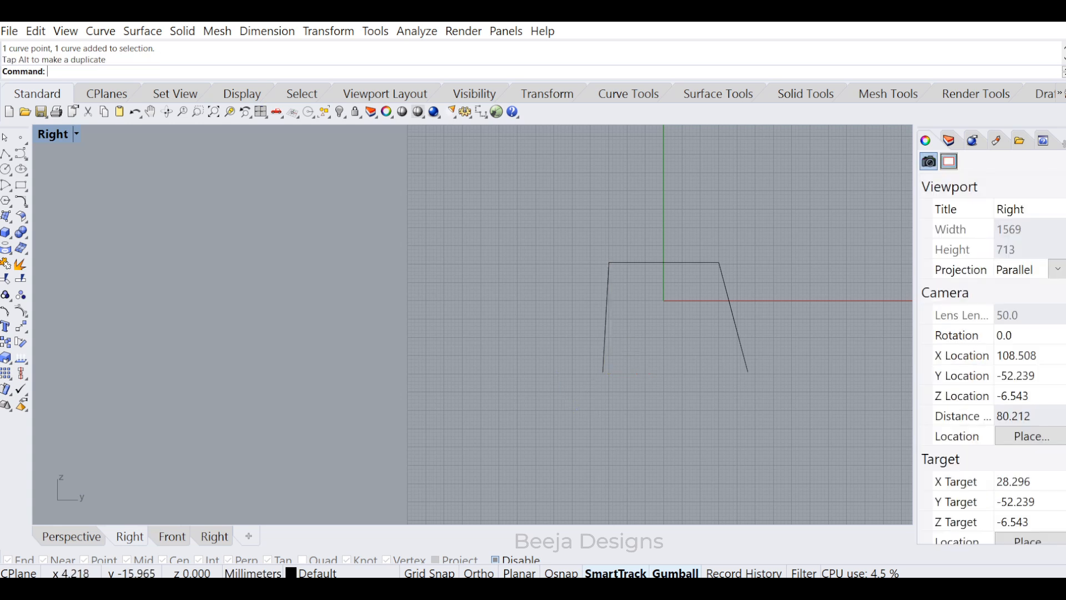
- Fillet the corner between the top edge and the slanted right leg with a 10 mm radius
{"action": "scroll", "coordinate": [671, 358], "scroll_direction": "down", "scroll_amount": 4}
{"action": "scroll", "coordinate": [704, 301], "scroll_direction": "up", "scroll_amount": 4}
{"action": "type", "text": "Fillet"}
{"action": "key", "text": "Return"}
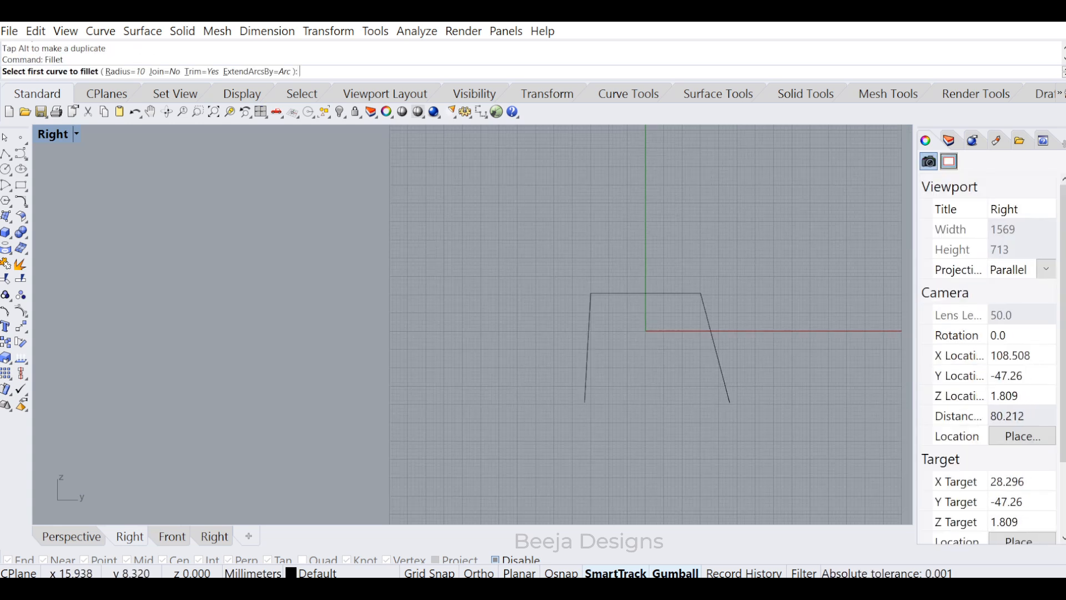
{"action": "left_click", "coordinate": [691, 293]}
{"action": "left_click", "coordinate": [706, 312]}
- Fillet the corner between the top edge and the left leg with a 10 mm radius
{"action": "key", "text": "Return"}
{"action": "left_click", "coordinate": [612, 295]}
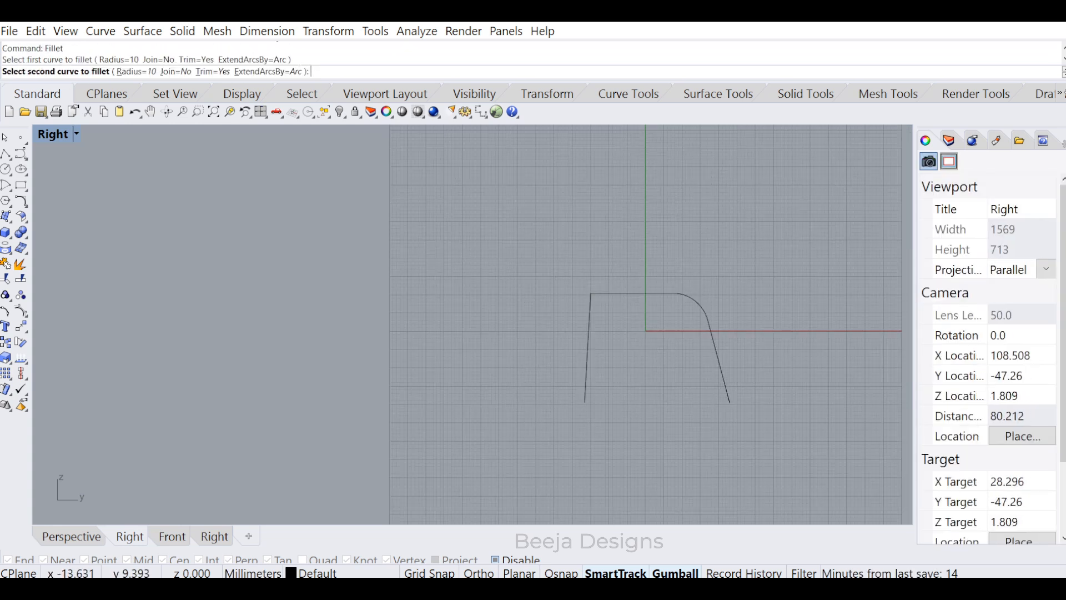
{"action": "left_click", "coordinate": [592, 300]}
{"action": "left_click", "coordinate": [592, 300]}
{"action": "left_click", "coordinate": [533, 273]}
{"action": "key", "text": "Return"}
{"action": "left_click", "coordinate": [590, 301]}
{"action": "left_click", "coordinate": [596, 300]}
{"action": "left_click", "coordinate": [601, 293]}
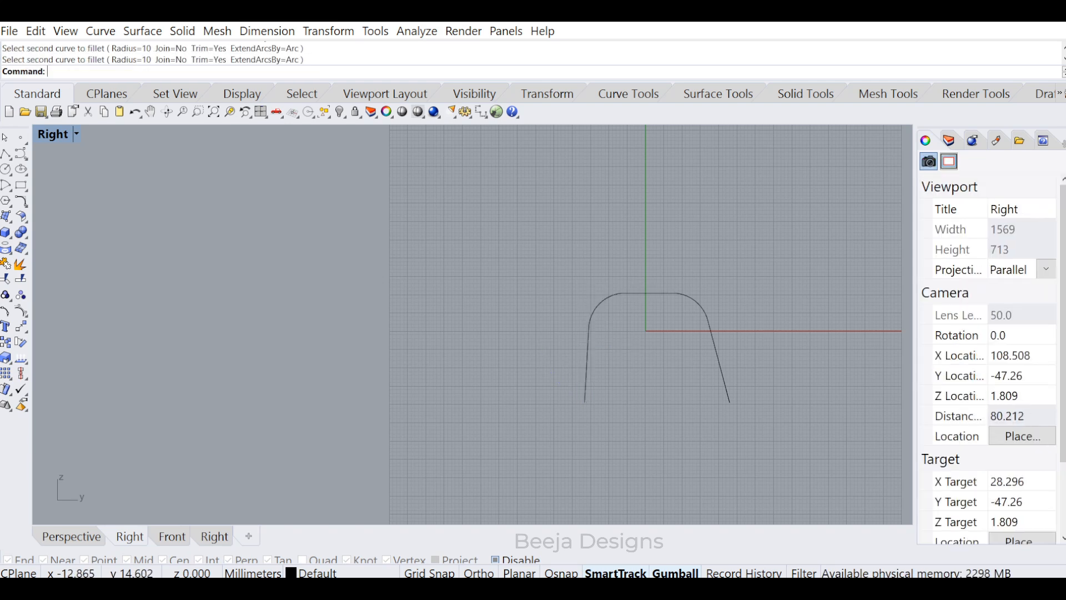
- Join the legs, top edge and both fillet arcs into one open curve
{"action": "left_click", "coordinate": [644, 293]}
{"action": "left_click_drag", "start_coordinate": [778, 255], "coordinate": [532, 433]}
{"action": "type", "text": "Join"}
{"action": "key", "text": "Return"}
{"action": "key", "text": "Escape"}
- Draw a polyline from the right end of the flat top, slanting up and outward, with a horizontal leftward segment about 24.5 mm long
{"action": "left_click", "coordinate": [6, 154]}
{"action": "scroll", "coordinate": [673, 316], "scroll_direction": "up", "scroll_amount": 2}
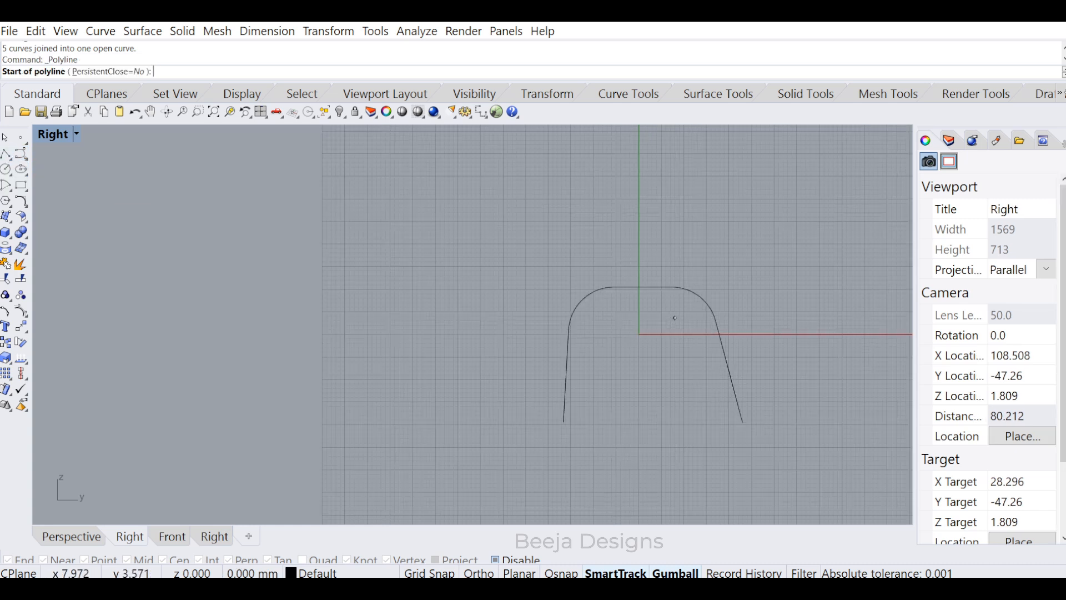
{"action": "key", "text": "alt"}
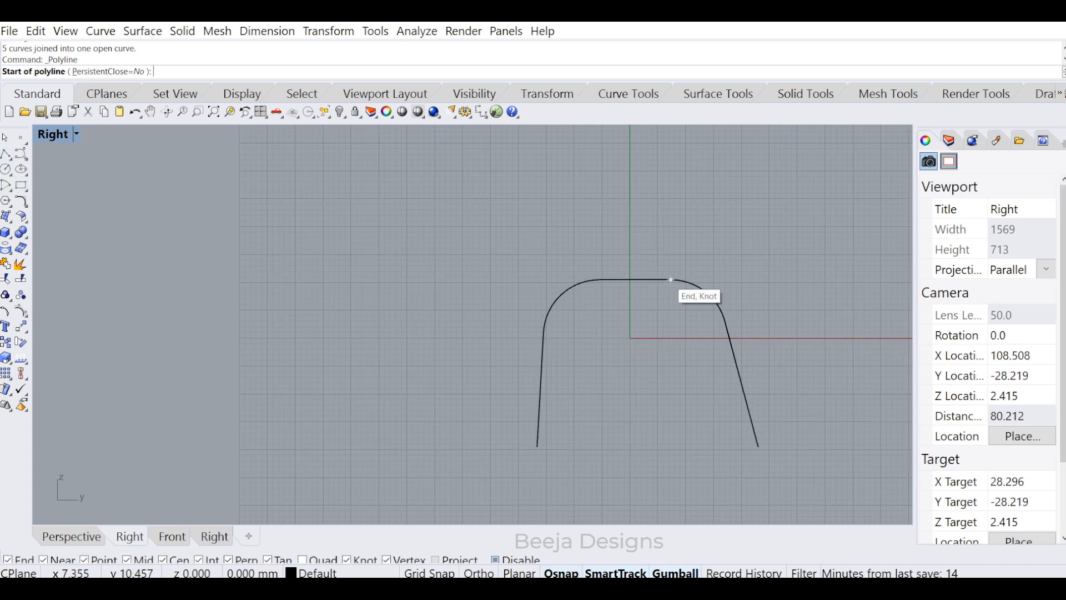
{"action": "left_click", "coordinate": [670, 279]}
{"action": "left_click", "coordinate": [698, 215]}
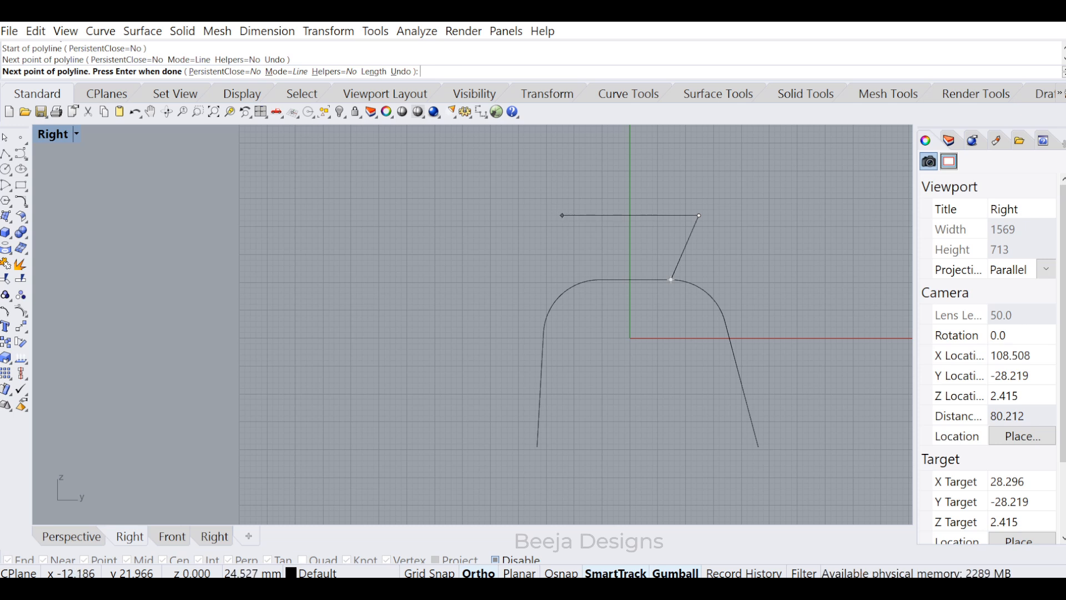
{"action": "left_click", "coordinate": [561, 215], "text": "shift"}
{"action": "key", "text": "Return"}
- Fillet the upper corner of the new polyline with a 3 mm radius
{"action": "type", "text": "F"}
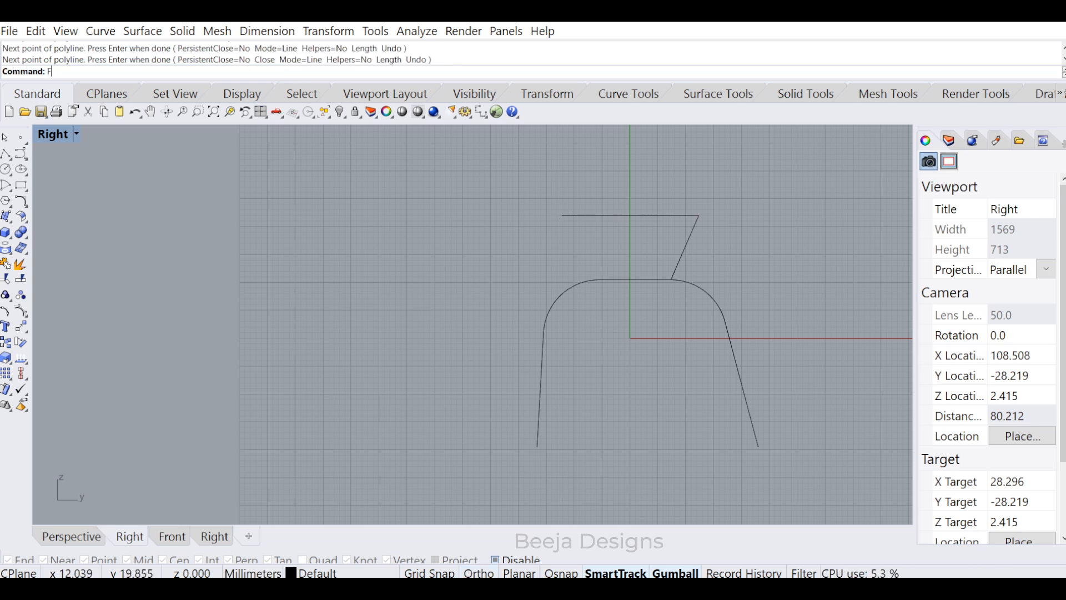
{"action": "type", "text": "illet"}
{"action": "key", "text": "Return"}
{"action": "type", "text": "3"}
{"action": "key", "text": "Return"}
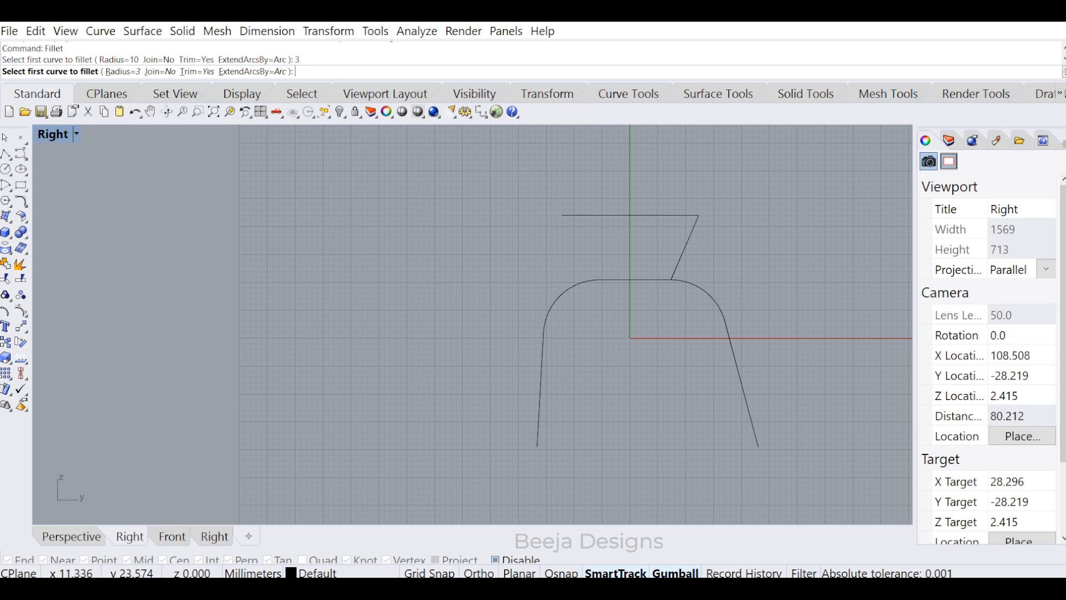
{"action": "left_click", "coordinate": [692, 215]}
{"action": "left_click", "coordinate": [691, 233]}
- Select both profile curves and switch to the Front view
{"action": "scroll", "coordinate": [681, 348], "scroll_direction": "down", "scroll_amount": 4}
{"action": "left_click_drag", "start_coordinate": [721, 250], "coordinate": [613, 344]}
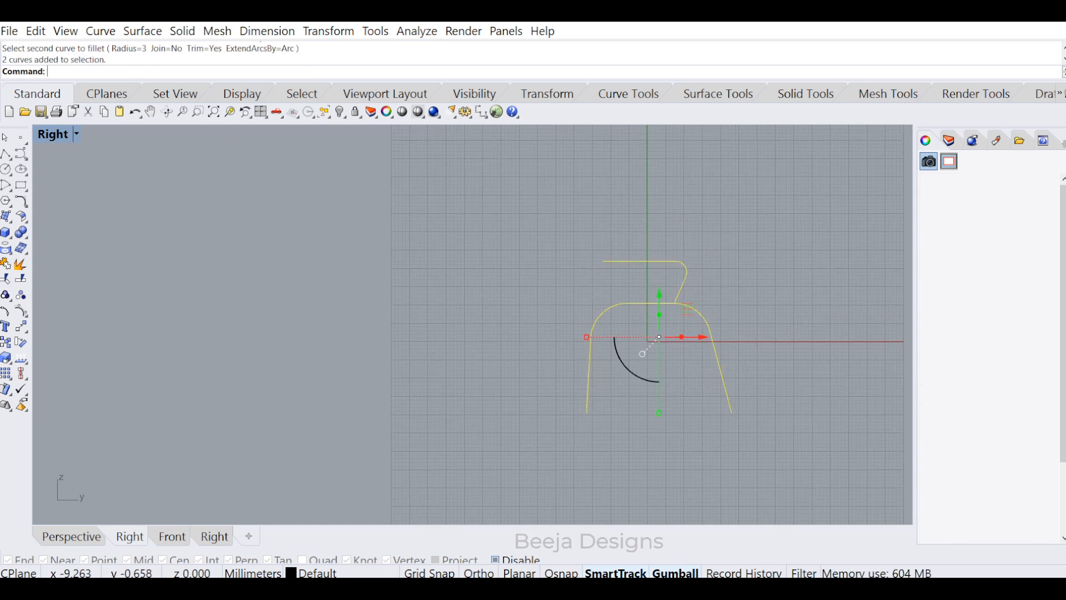
{"action": "key", "text": "ctrl+F2"}
- Try to copy both profile curves 30 mm to the side in the Front view
{"action": "type", "text": "Copy"}
{"action": "key", "text": "Return"}
{"action": "left_click", "coordinate": [418, 353]}
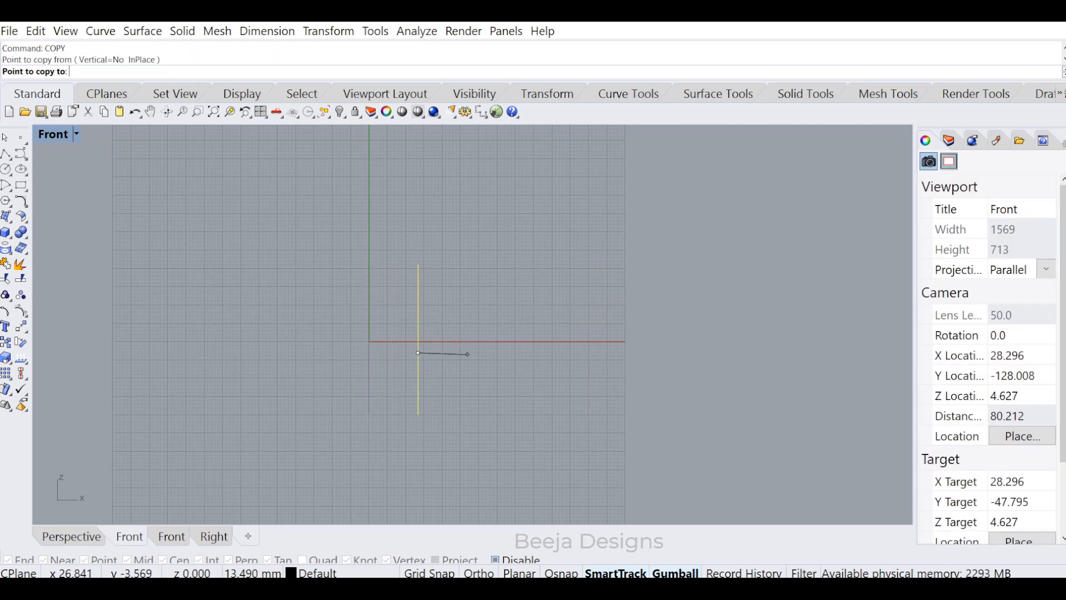
{"action": "type", "text": "5"}
{"action": "key", "text": "BackSpace"}
{"action": "type", "text": "4"}
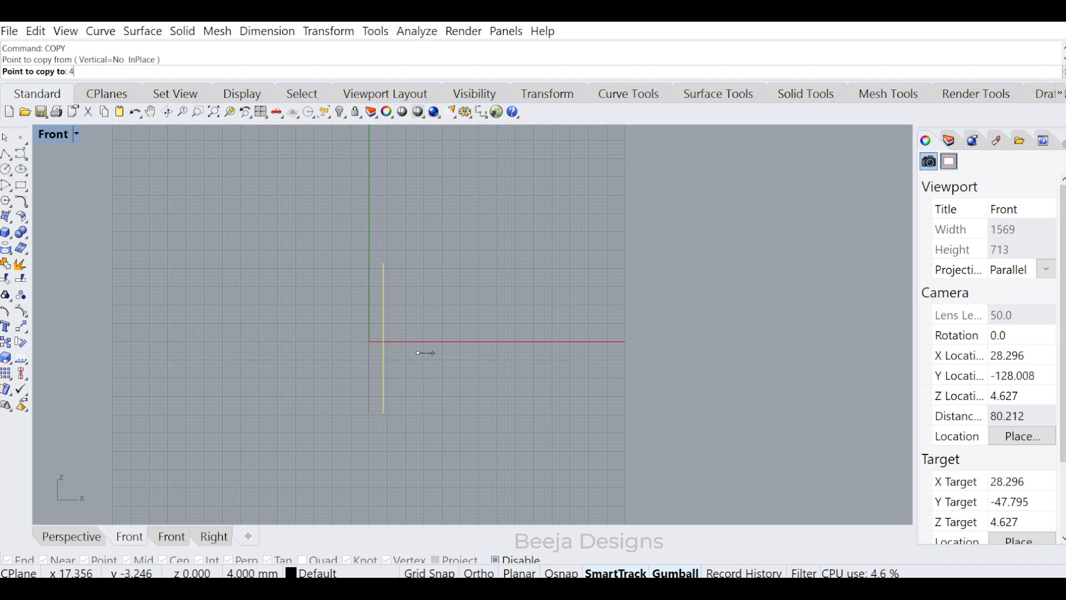
{"action": "type", "text": "0"}
{"action": "key", "text": "BackSpace"}
{"action": "key", "text": "BackSpace"}
{"action": "type", "text": "30"}
{"action": "key", "text": "Return"}
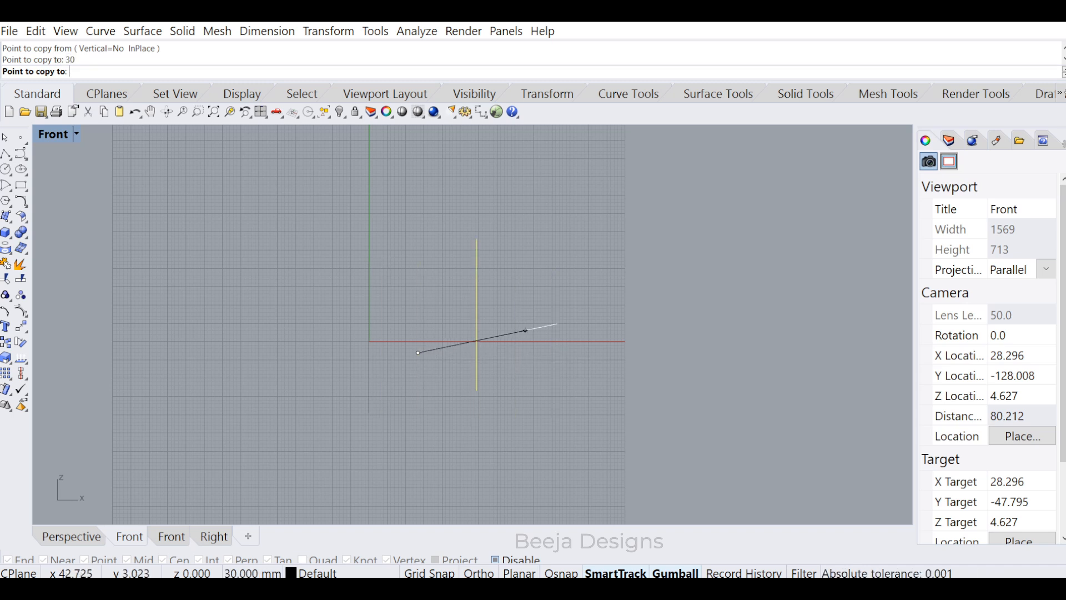
{"action": "left_click", "coordinate": [558, 327]}
{"action": "key", "text": "F8"}
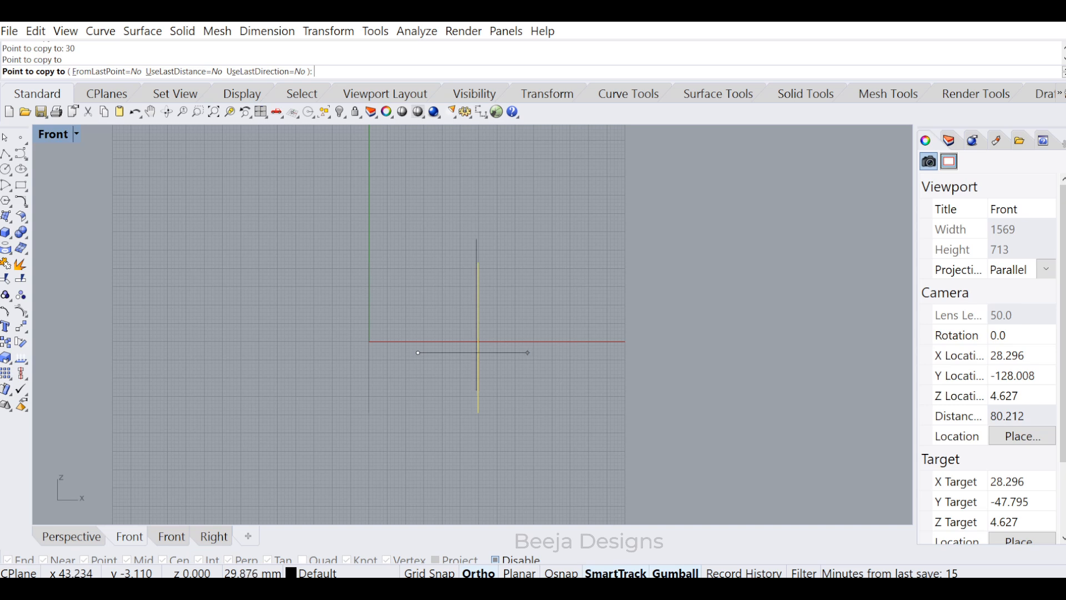
{"action": "key", "text": "Escape"}
{"action": "key", "text": "ctrl+z"}
- Copy both profile curves 30 mm horizontally along the positive X axis with Ortho on
{"action": "left_click", "coordinate": [368, 318]}
{"action": "left_click_drag", "start_coordinate": [395, 296], "coordinate": [456, 225]}
{"action": "type", "text": "c"}
{"action": "key", "text": "Return"}
{"action": "left_click", "coordinate": [317, 428]}
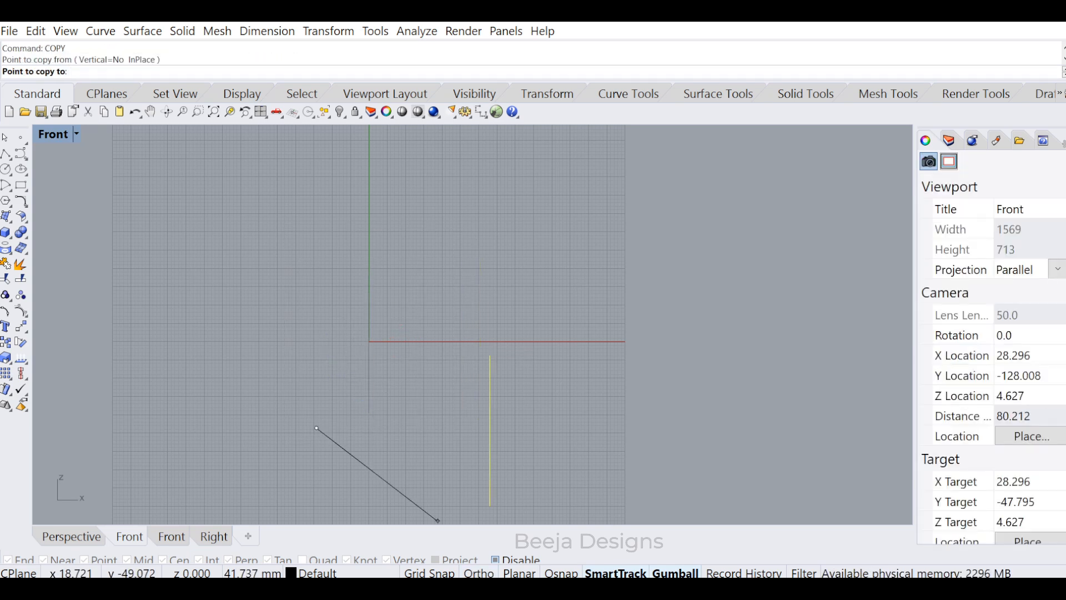
{"action": "key", "text": "F8"}
{"action": "type", "text": "30"}
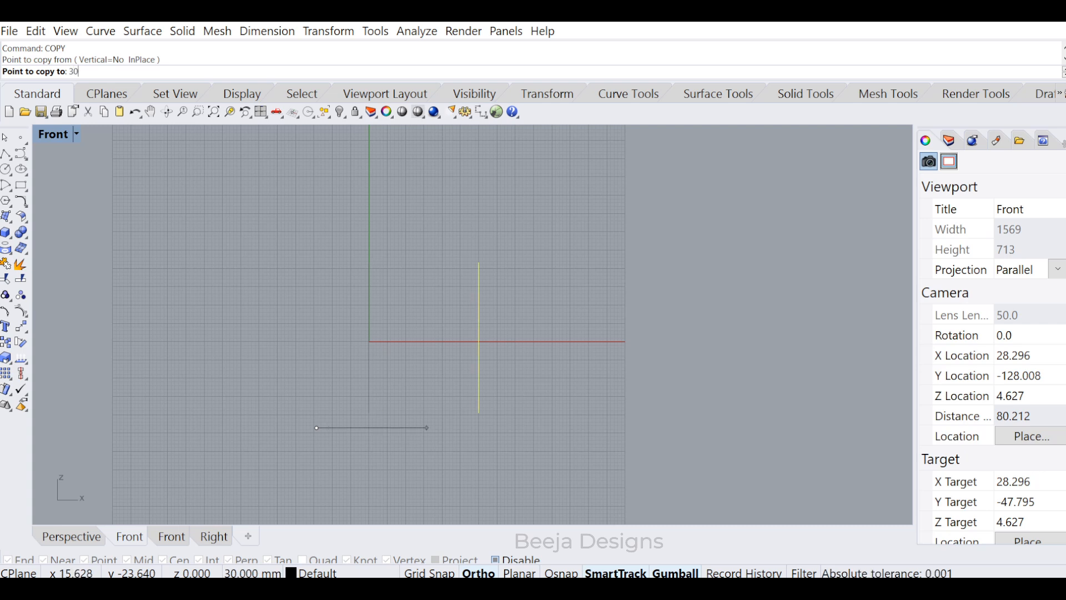
{"action": "left_click", "coordinate": [647, 427]}
{"action": "key", "text": "Escape"}
{"action": "key", "text": "Escape"}
- Examine the original and copied profiles from a rotated view, and return to the Front view
{"action": "left_click", "coordinate": [166, 112]}
{"action": "left_click_drag", "start_coordinate": [585, 248], "coordinate": [400, 311]}
{"action": "scroll", "coordinate": [617, 272], "scroll_direction": "up", "scroll_amount": 2}
{"action": "right_click_drag", "start_coordinate": [679, 244], "coordinate": [772, 271]}
{"action": "scroll", "coordinate": [618, 275], "scroll_direction": "down", "scroll_amount": 2}
{"action": "scroll", "coordinate": [513, 221], "scroll_direction": "up", "scroll_amount": 6}
{"action": "right_click_drag", "start_coordinate": [533, 273], "coordinate": [576, 257]}
{"action": "scroll", "coordinate": [576, 257], "scroll_direction": "down", "scroll_amount": 4}
{"action": "key", "text": "ctrl+F2"}
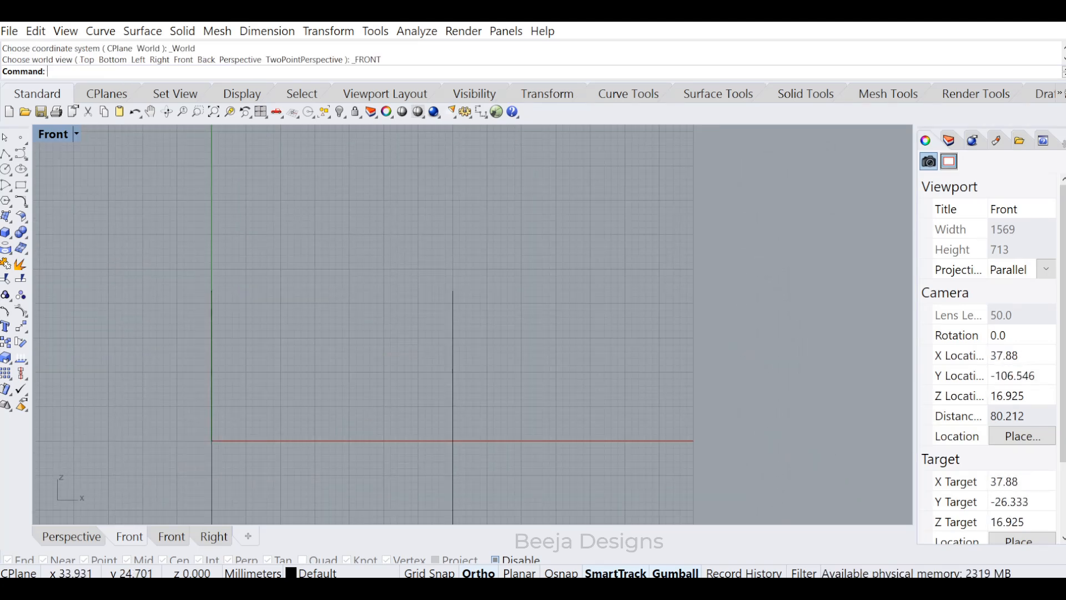
- Draw a small, wide rectangle centred on the upper end of the copied profile
{"action": "left_click", "coordinate": [25, 189]}
{"action": "left_click", "coordinate": [69, 190]}
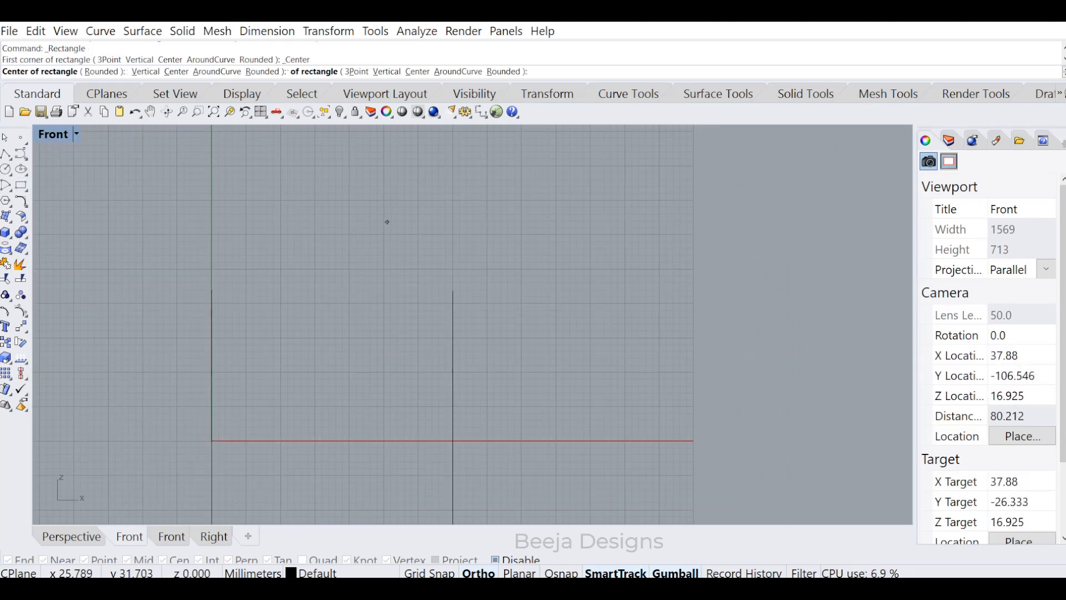
{"action": "left_click", "coordinate": [453, 290]}
{"action": "scroll", "coordinate": [472, 282], "scroll_direction": "up", "scroll_amount": 3}
{"action": "left_click", "coordinate": [467, 284]}
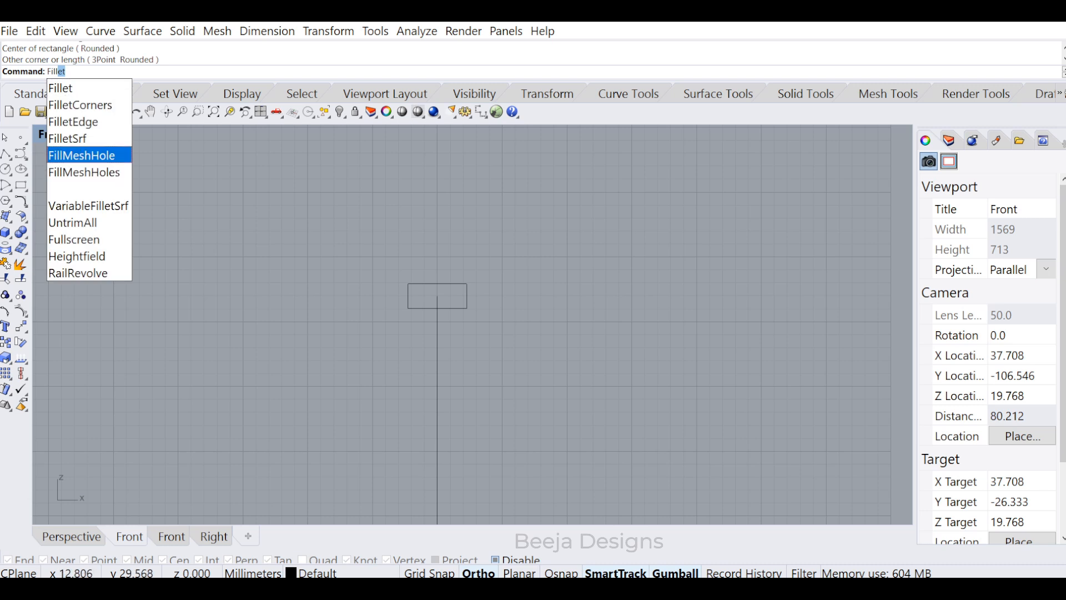
- Try to round all corners of the small rectangle with FilletCorners at a 1 mm radius
{"action": "key", "text": "Down"}
{"action": "key", "text": "Return"}
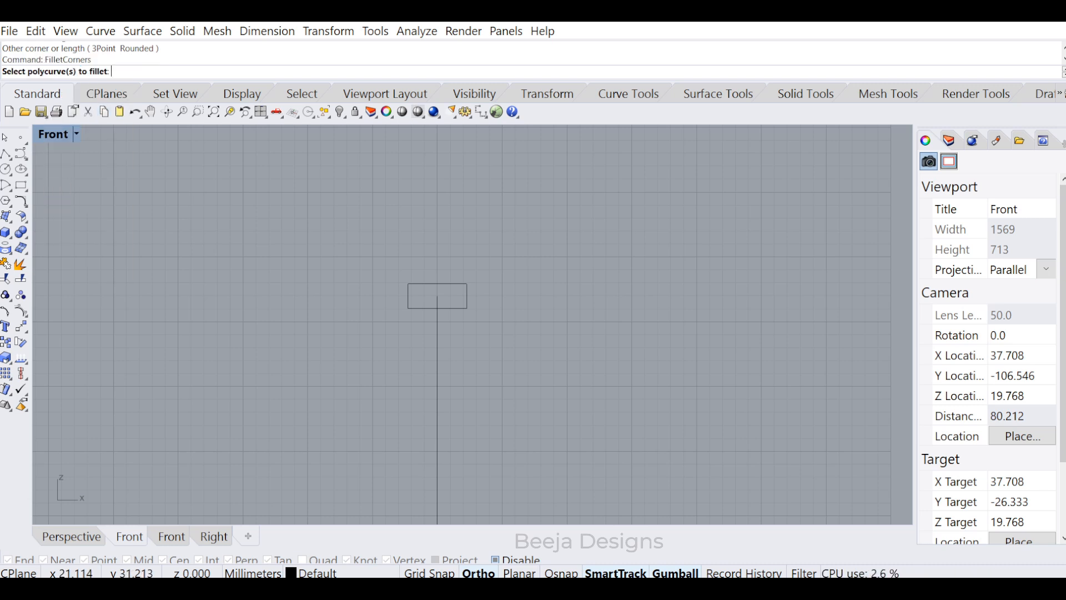
{"action": "key", "text": "Return"}
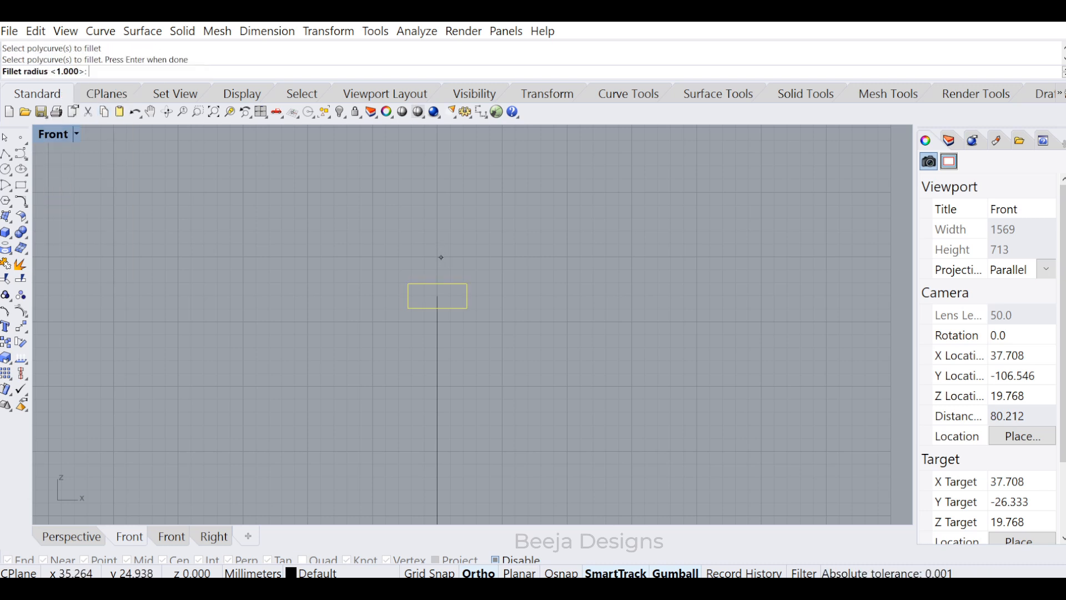
{"action": "key", "text": "Return"}
{"action": "key", "text": "Return"}
{"action": "left_click", "coordinate": [464, 284]}
{"action": "key", "text": "Return"}
{"action": "key", "text": "Return"}
{"action": "key", "text": "Return"}
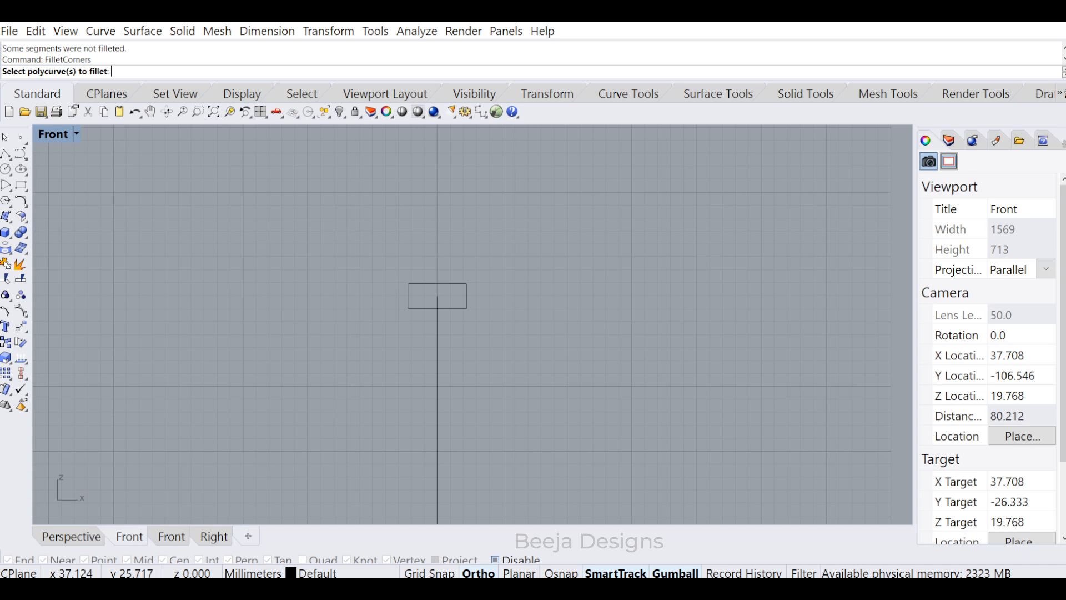
{"action": "left_click", "coordinate": [463, 284]}
{"action": "key", "text": "Return"}
{"action": "key", "text": "Return"}
- Delete the small rectangle at the upper end of the copied profile
{"action": "scroll", "coordinate": [451, 284], "scroll_direction": "up", "scroll_amount": 4}
{"action": "left_click", "coordinate": [456, 284]}
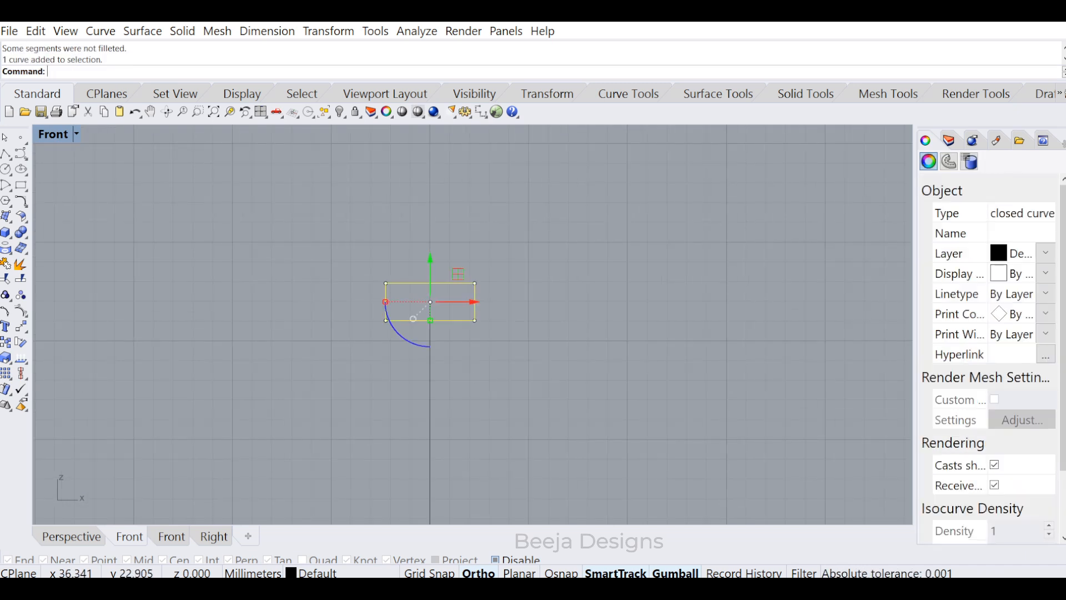
{"action": "key", "text": "Delete"}
- Draw a rounded rectangle centred on the copied profile's upper end, with arc corners of about 0.98 mm radius
{"action": "left_click", "coordinate": [25, 189]}
{"action": "left_click", "coordinate": [99, 190]}
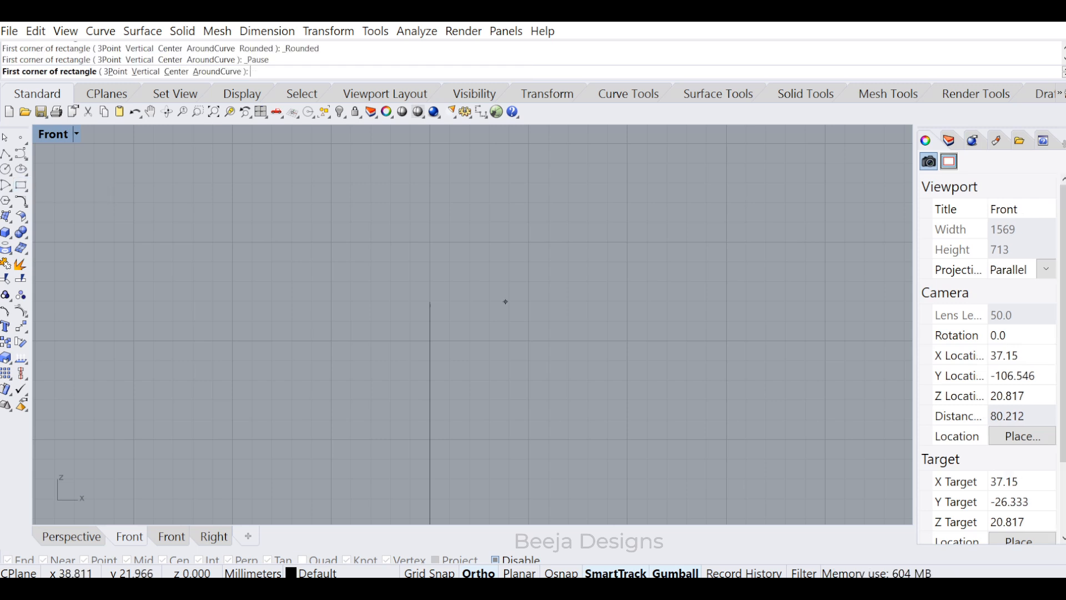
{"action": "left_click", "coordinate": [173, 72]}
{"action": "left_click", "coordinate": [430, 303]}
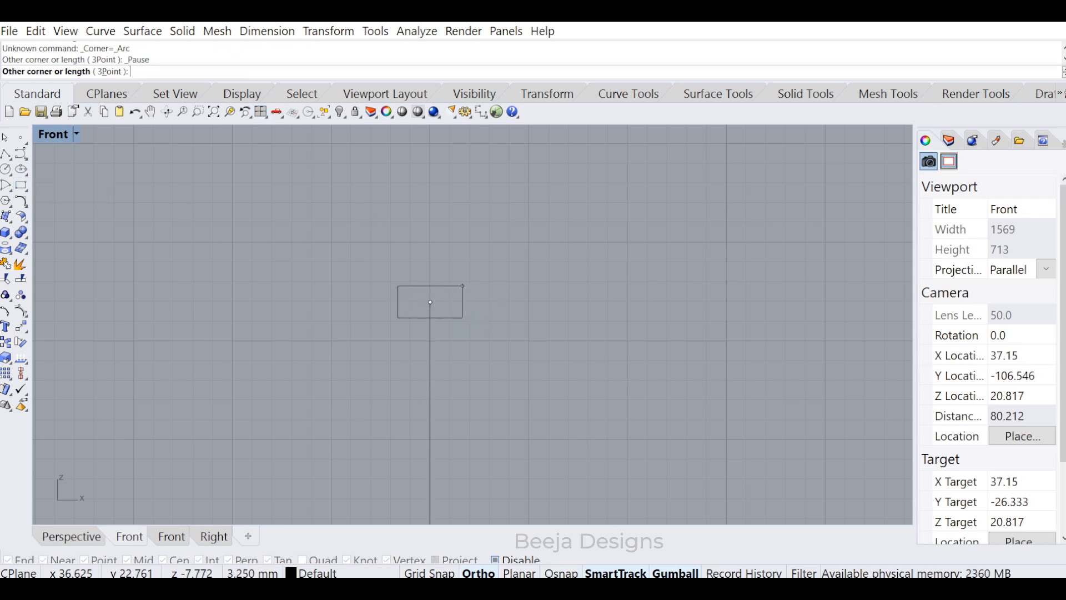
{"action": "scroll", "coordinate": [466, 286], "scroll_direction": "down", "scroll_amount": 2}
{"action": "left_click", "coordinate": [471, 284]}
{"action": "scroll", "coordinate": [470, 285], "scroll_direction": "up", "scroll_amount": 2}
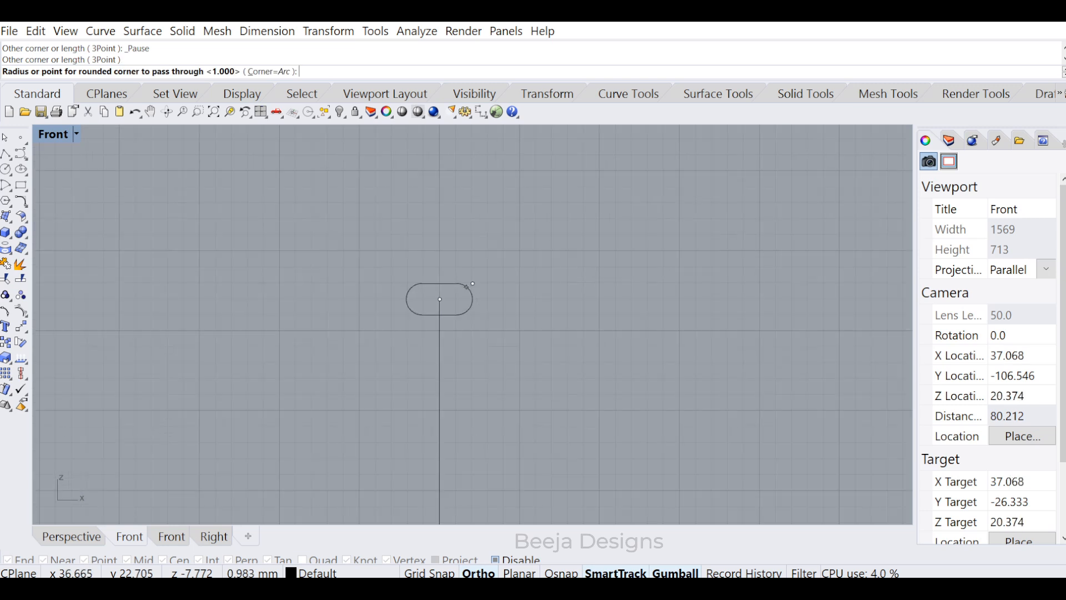
{"action": "left_click", "coordinate": [465, 290]}
- Move the rounded section along the Y axis towards the free end of the copied hook curve
{"action": "scroll", "coordinate": [476, 260], "scroll_direction": "down", "scroll_amount": 6}
{"action": "left_click", "coordinate": [166, 111]}
{"action": "left_click_drag", "start_coordinate": [374, 222], "coordinate": [236, 289]}
{"action": "scroll", "coordinate": [240, 295], "scroll_direction": "down", "scroll_amount": 4}
{"action": "scroll", "coordinate": [520, 218], "scroll_direction": "up", "scroll_amount": 4}
{"action": "left_click", "coordinate": [463, 200]}
{"action": "key", "text": "ctrl+F1"}
{"action": "scroll", "coordinate": [387, 290], "scroll_direction": "down", "scroll_amount": 6}
{"action": "left_click_drag", "start_coordinate": [362, 240], "coordinate": [363, 352]}
{"action": "left_click", "coordinate": [167, 112]}
{"action": "left_click_drag", "start_coordinate": [433, 322], "coordinate": [383, 233]}
{"action": "scroll", "coordinate": [434, 228], "scroll_direction": "up", "scroll_amount": 6}
{"action": "left_click", "coordinate": [356, 325]}
{"action": "scroll", "coordinate": [357, 317], "scroll_direction": "up", "scroll_amount": 8}
{"action": "left_click_drag", "start_coordinate": [334, 328], "coordinate": [405, 268]}
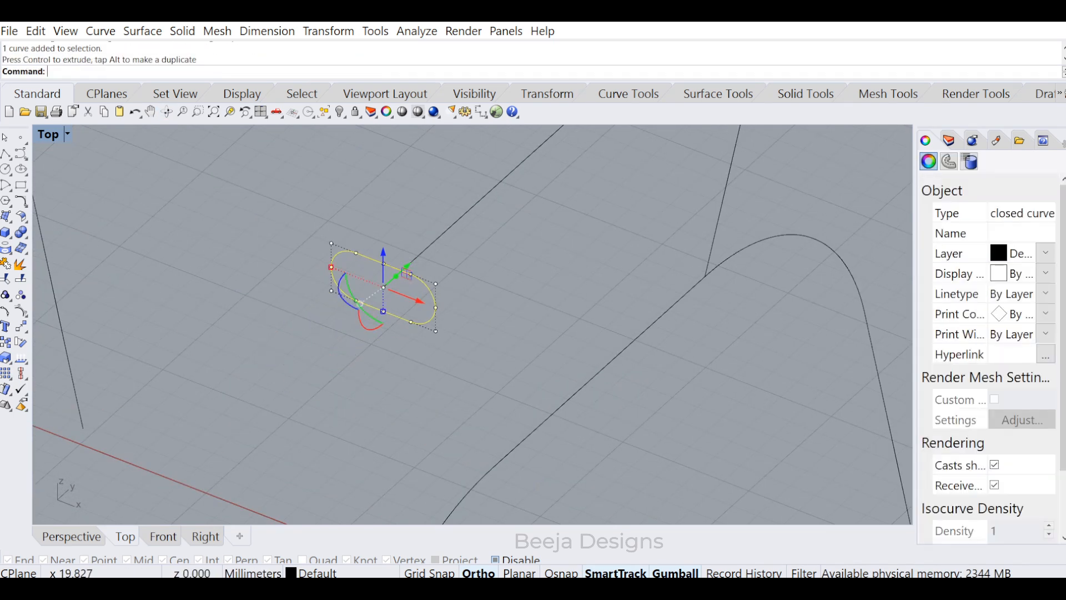
- Align the rounded section with the hook curve's free end in the Right view, and examine it from an angle
{"action": "scroll", "coordinate": [422, 344], "scroll_direction": "up", "scroll_amount": 6}
{"action": "right_click_drag", "start_coordinate": [422, 345], "coordinate": [397, 363]}
{"action": "scroll", "coordinate": [578, 242], "scroll_direction": "down", "scroll_amount": 6}
{"action": "key", "text": "ctrl+F3"}
{"action": "scroll", "coordinate": [333, 233], "scroll_direction": "down", "scroll_amount": 4}
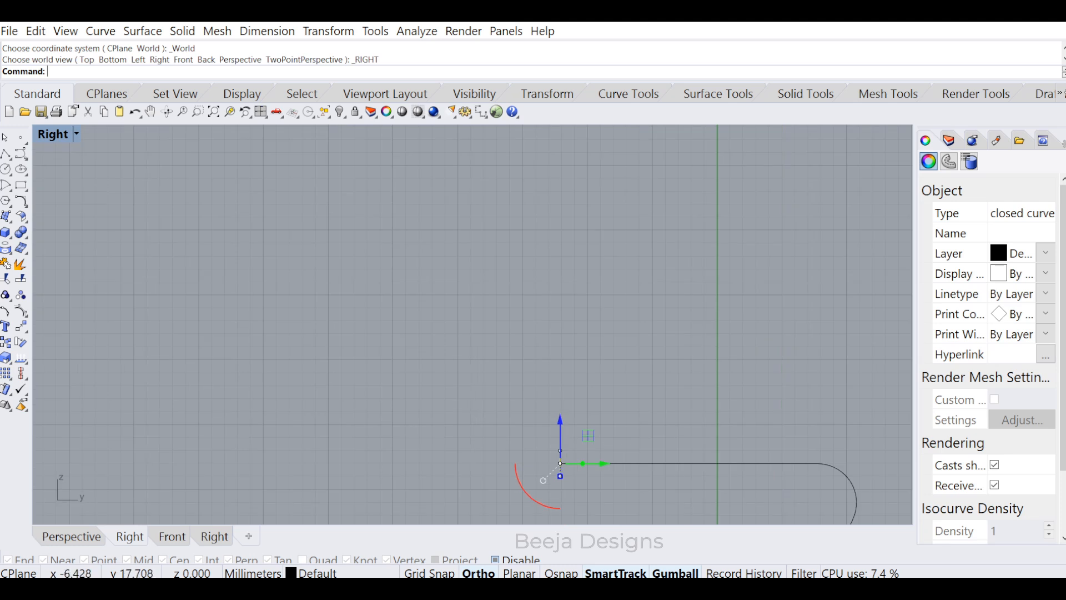
{"action": "key", "text": "ctrl+F4"}
{"action": "key", "text": "ctrl+F3"}
{"action": "scroll", "coordinate": [403, 330], "scroll_direction": "down", "scroll_amount": 4}
{"action": "scroll", "coordinate": [381, 200], "scroll_direction": "up", "scroll_amount": 15}
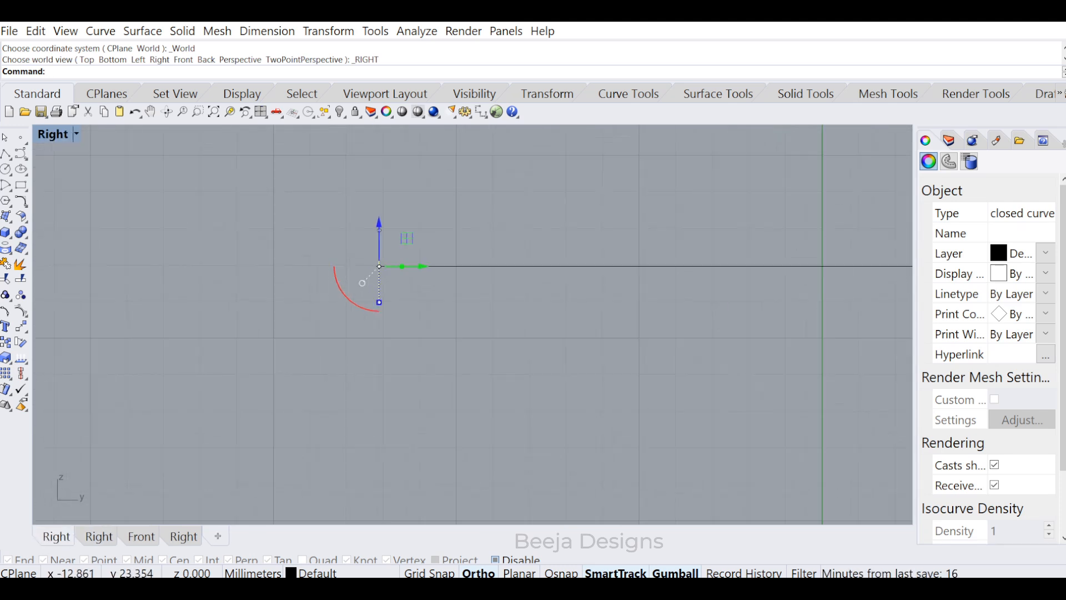
{"action": "left_click_drag", "start_coordinate": [335, 329], "coordinate": [318, 329]}
{"action": "left_click", "coordinate": [410, 296]}
{"action": "scroll", "coordinate": [383, 269], "scroll_direction": "down", "scroll_amount": 8}
{"action": "left_click", "coordinate": [166, 111]}
{"action": "left_click_drag", "start_coordinate": [242, 228], "coordinate": [332, 290]}
{"action": "scroll", "coordinate": [332, 289], "scroll_direction": "down", "scroll_amount": 15}
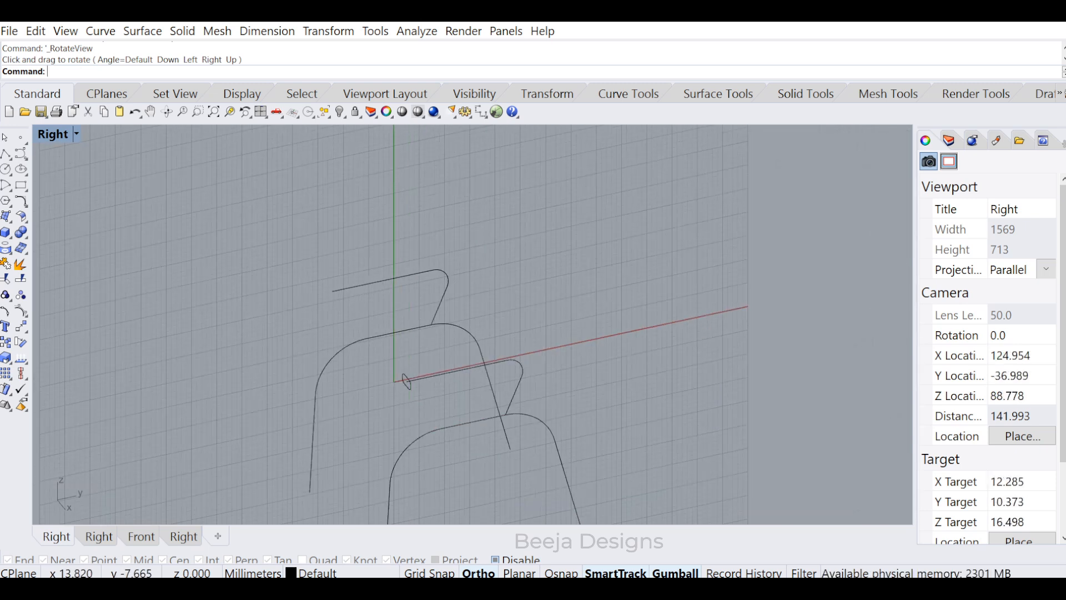
{"action": "key", "text": "BackSpace"}
{"action": "type", "text": "SW"}
{"action": "key", "text": "Return"}
- Sweep the rounded section along the copied hook curve with Sweep1
{"action": "type", "text": "SW"}
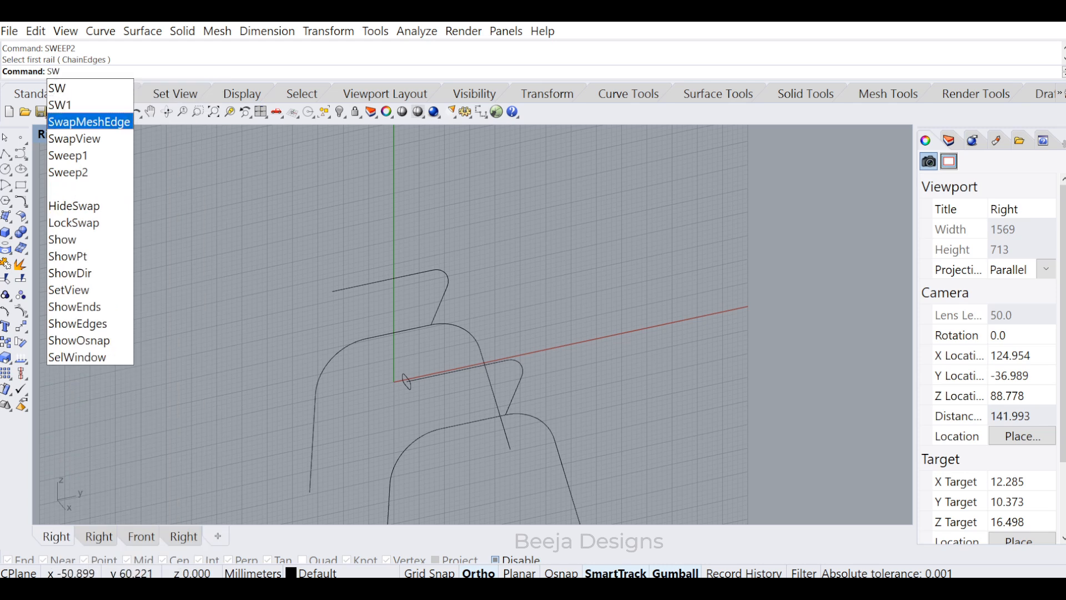
{"action": "left_click", "coordinate": [66, 154]}
{"action": "left_click", "coordinate": [454, 371]}
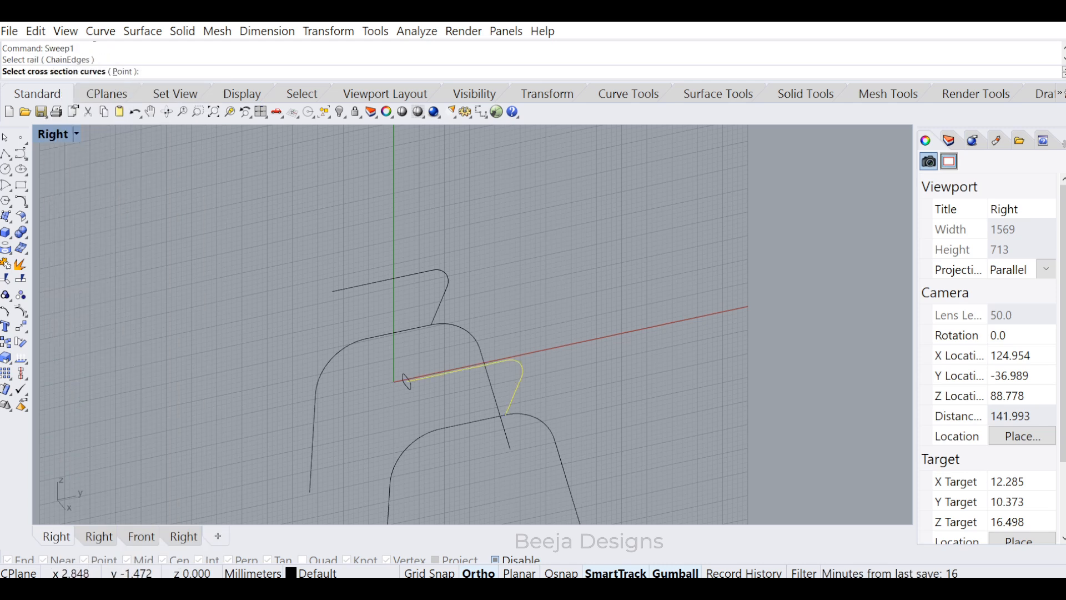
{"action": "left_click", "coordinate": [407, 385]}
{"action": "key", "text": "Return"}
{"action": "key", "text": "Return"}
{"action": "left_click", "coordinate": [535, 494]}
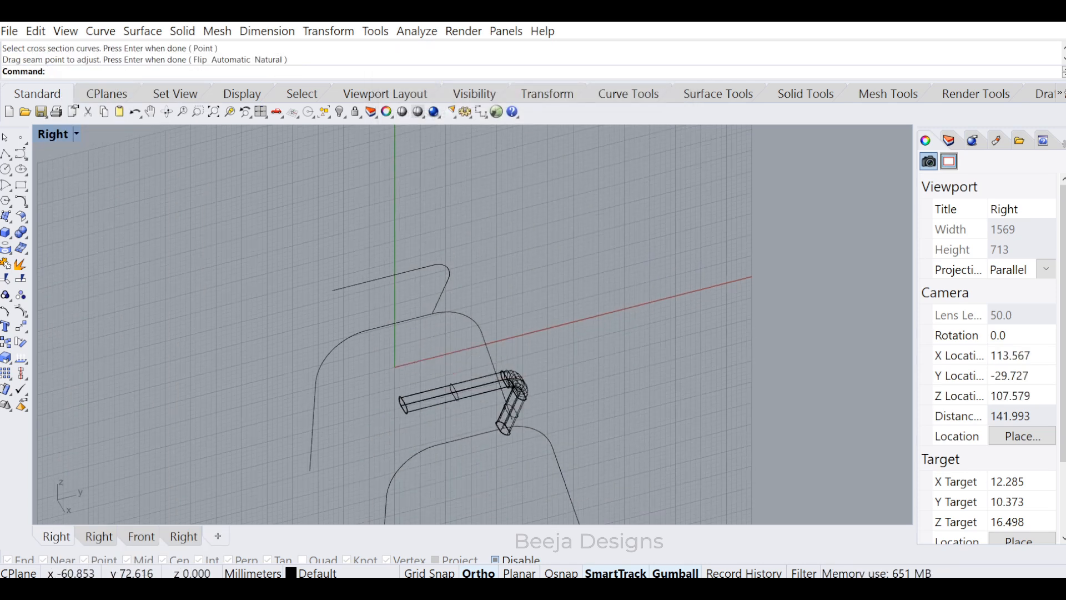
- Set the viewport display mode to Shaded and examine the swept hook up close
{"action": "left_click", "coordinate": [52, 134]}
{"action": "left_click", "coordinate": [142, 90]}
{"action": "right_click_drag", "start_coordinate": [582, 404], "coordinate": [560, 350]}
{"action": "scroll", "coordinate": [559, 350], "scroll_direction": "up", "scroll_amount": 16}
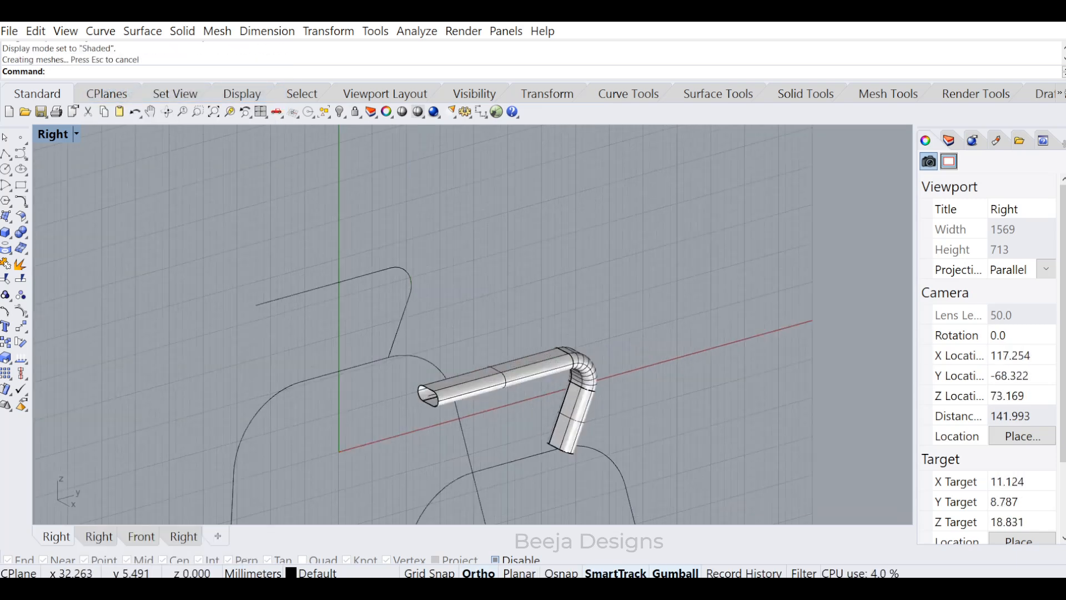
- Cap the open ends of the swept hook
{"action": "left_click", "coordinate": [560, 360]}
{"action": "scroll", "coordinate": [559, 363], "scroll_direction": "down", "scroll_amount": 6}
{"action": "type", "text": "cap"}
{"action": "key", "text": "Return"}
- Create a CageEdit bounding-box cage around the hook solid with the default options
{"action": "type", "text": "CageEdit"}
{"action": "key", "text": "Return"}
{"action": "type", "text": "b"}
{"action": "key", "text": "Return"}
{"action": "key", "text": "Return"}
{"action": "key", "text": "Return"}
{"action": "key", "text": "Return"}
- Taper the hook's lower end by scaling the bottom row of cage points narrower in the Front view
{"action": "scroll", "coordinate": [685, 391], "scroll_direction": "up", "scroll_amount": 10}
{"action": "left_click_drag", "start_coordinate": [442, 334], "coordinate": [630, 425]}
{"action": "left_click_drag", "start_coordinate": [518, 378], "coordinate": [542, 378]}
{"action": "left_click", "coordinate": [666, 357]}
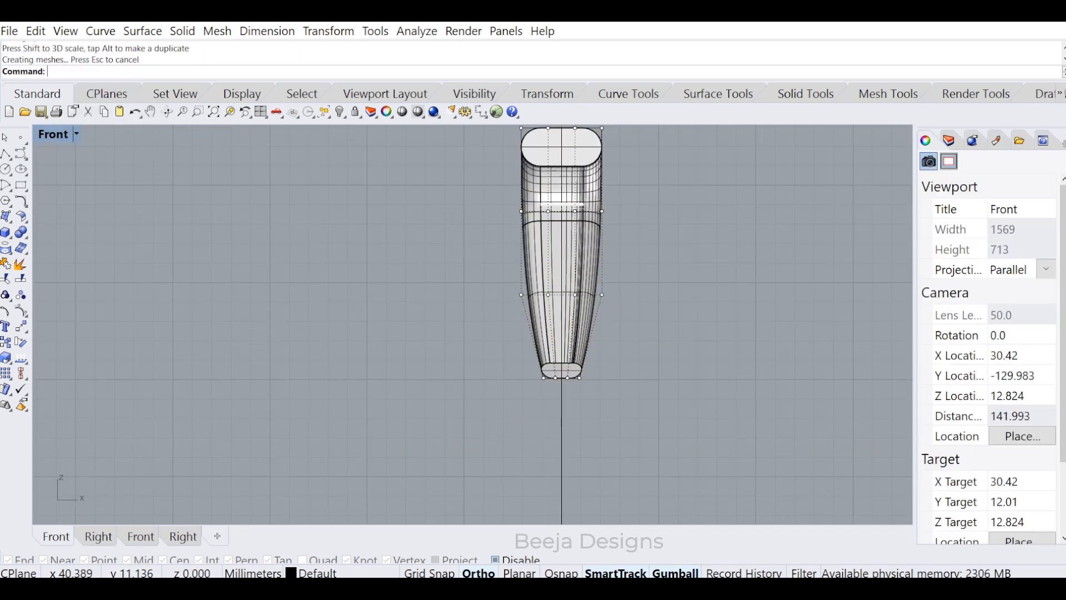
{"action": "key", "text": "Escape"}
- Try to fillet the edges at the hook's free end with a 2 mm radius, and undo it
{"action": "scroll", "coordinate": [522, 319], "scroll_direction": "down", "scroll_amount": 8}
{"action": "scroll", "coordinate": [543, 234], "scroll_direction": "up", "scroll_amount": 4}
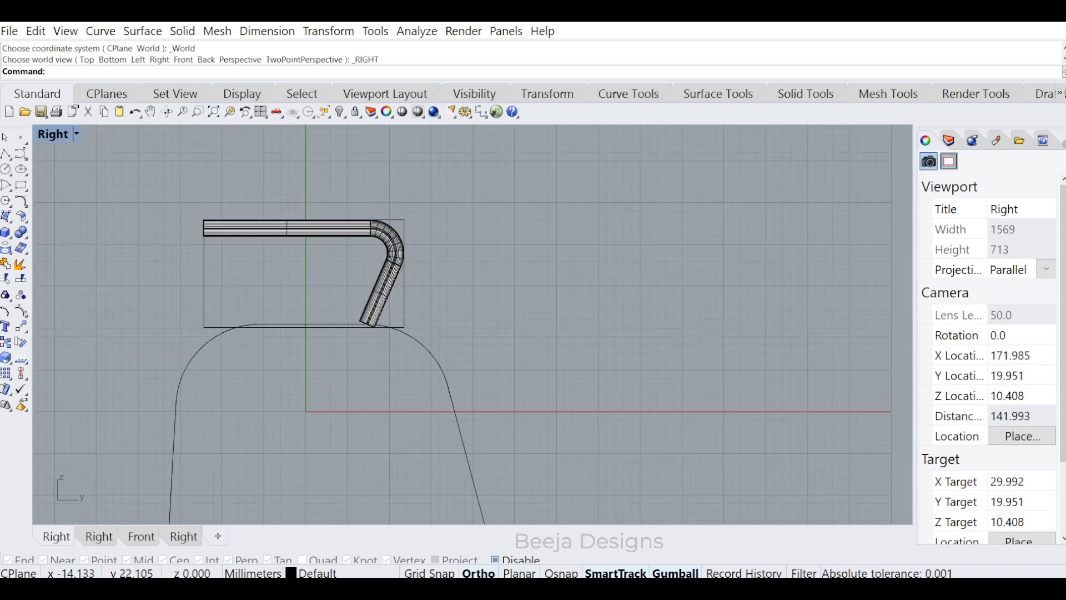
{"action": "type", "text": "FE"}
{"action": "key", "text": "Return"}
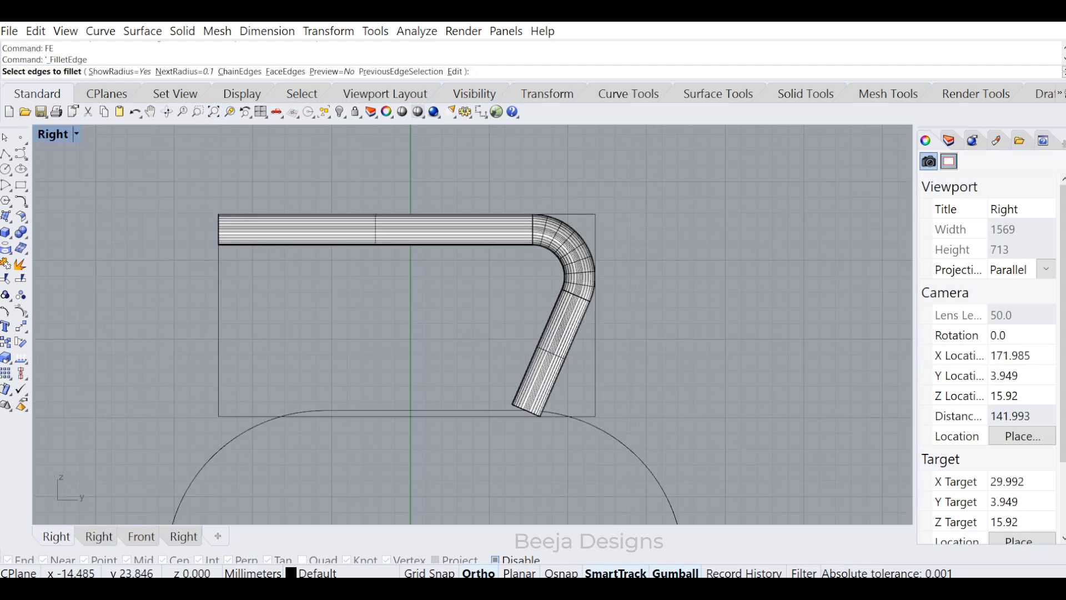
{"action": "type", "text": "2"}
{"action": "key", "text": "Return"}
{"action": "left_click_drag", "start_coordinate": [180, 198], "coordinate": [250, 267]}
{"action": "key", "text": "Return"}
{"action": "key", "text": "Return"}
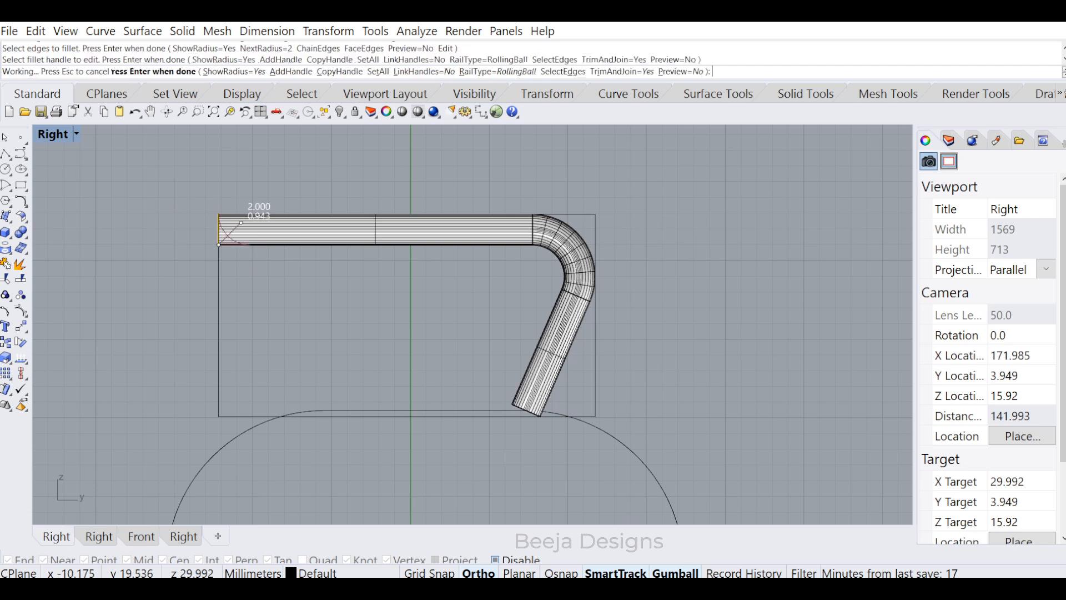
{"action": "key", "text": "ctrl+z"}
- Repeat FilletEdge on the hook's free-end edges without entering a new radius, and undo that fillet
{"action": "type", "text": "FE"}
{"action": "key", "text": "Return"}
{"action": "key", "text": "Return"}
{"action": "left_click_drag", "start_coordinate": [193, 179], "coordinate": [232, 269]}
{"action": "key", "text": "Return"}
{"action": "key", "text": "Return"}
{"action": "key", "text": "ctrl+z"}
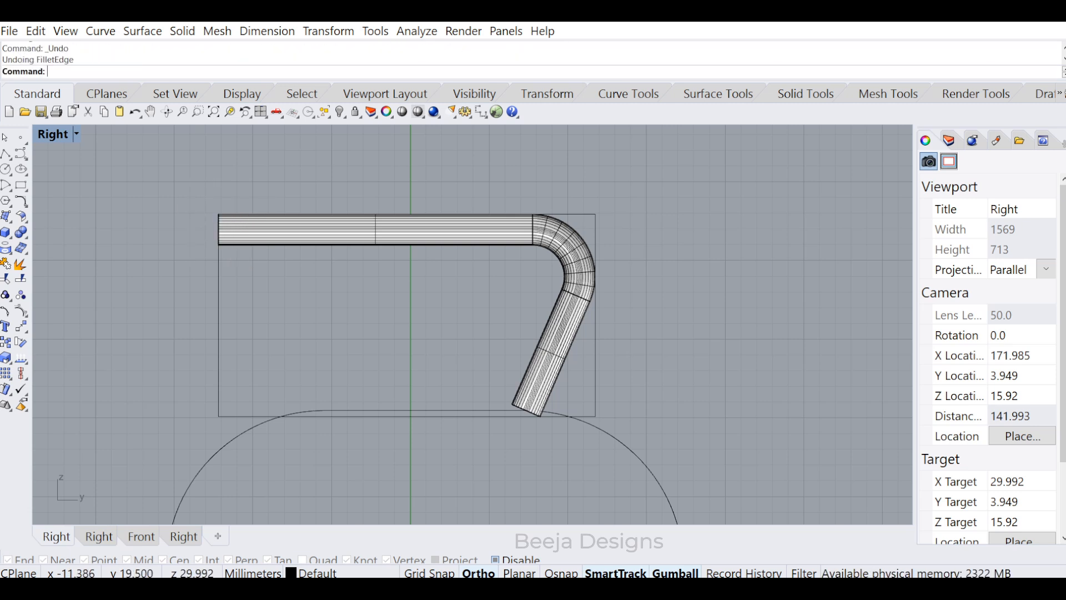
- Fillet the edges at the hook's free end with a 0.5 mm radius
{"action": "type", "text": "FE"}
{"action": "key", "text": "Return"}
{"action": "type", "text": ".5"}
{"action": "key", "text": "Return"}
{"action": "left_click", "coordinate": [220, 230]}
{"action": "key", "text": "Return"}
{"action": "key", "text": "Return"}
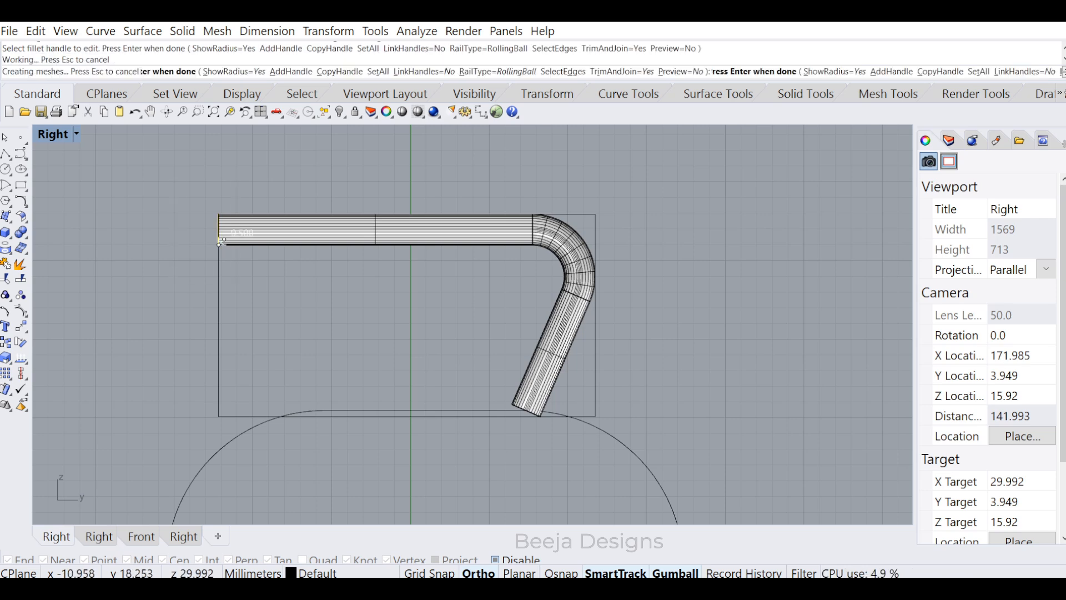
- Inspect the filleted end of the hook from an angle and measure the solid's volume
{"action": "left_click", "coordinate": [576, 365]}
{"action": "left_click", "coordinate": [167, 112]}
{"action": "left_click_drag", "start_coordinate": [244, 236], "coordinate": [428, 257]}
{"action": "scroll", "coordinate": [322, 268], "scroll_direction": "up", "scroll_amount": 10}
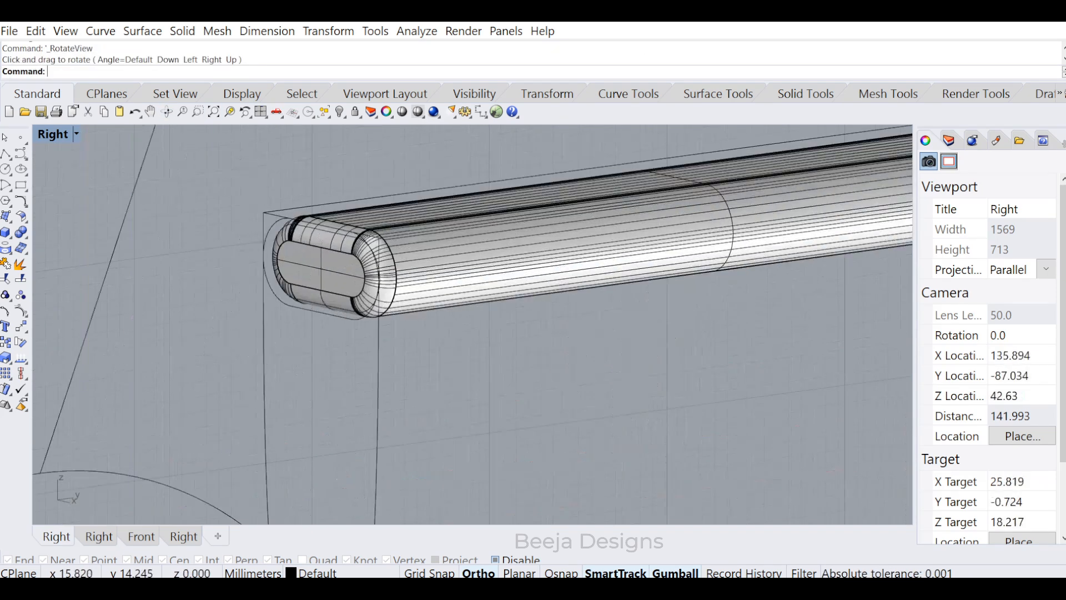
{"action": "left_click", "coordinate": [341, 264]}
{"action": "type", "text": "volume"}
{"action": "key", "text": "Return"}
{"action": "key", "text": "Escape"}
- Draw a small rounded rectangle with arc corners in the Top view, centred on one foot of the copied arch curve
{"action": "scroll", "coordinate": [375, 333], "scroll_direction": "down", "scroll_amount": 6}
{"action": "scroll", "coordinate": [374, 327], "scroll_direction": "down", "scroll_amount": 8}
{"action": "scroll", "coordinate": [492, 416], "scroll_direction": "up", "scroll_amount": 4}
{"action": "scroll", "coordinate": [472, 316], "scroll_direction": "down", "scroll_amount": 10}
{"action": "scroll", "coordinate": [491, 358], "scroll_direction": "up", "scroll_amount": 2}
{"action": "left_click", "coordinate": [496, 358]}
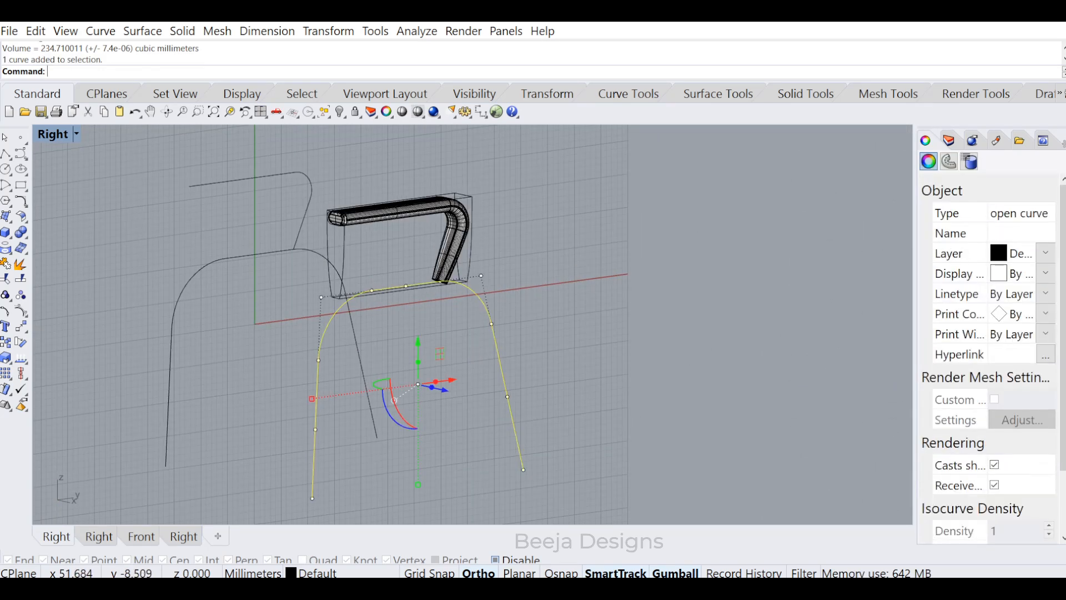
{"action": "key", "text": "ctrl+F1"}
{"action": "scroll", "coordinate": [469, 233], "scroll_direction": "up", "scroll_amount": 8}
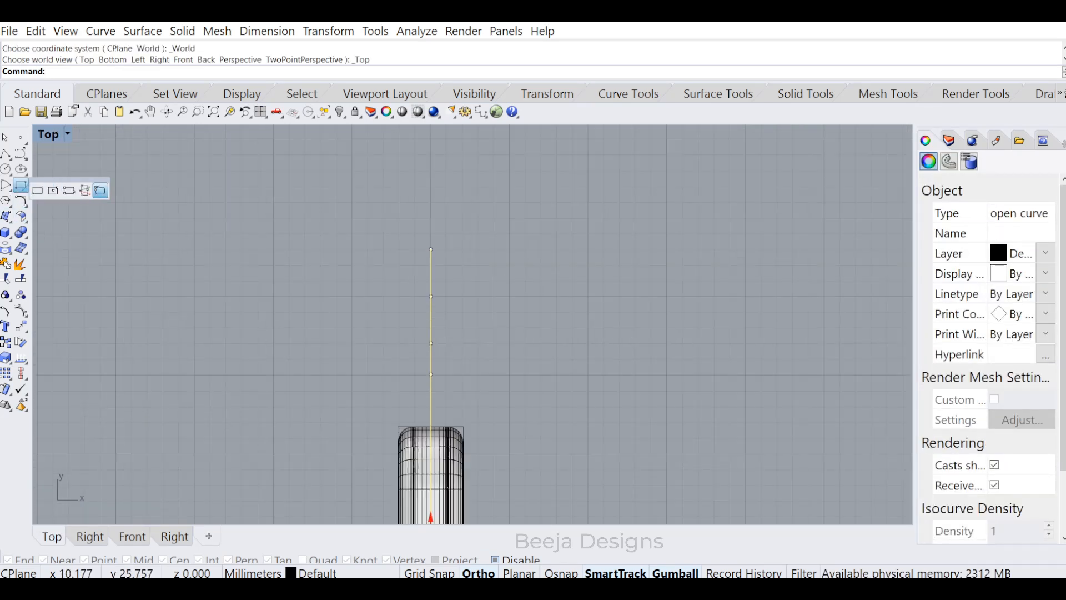
{"action": "left_click", "coordinate": [21, 184]}
{"action": "left_click", "coordinate": [179, 71]}
{"action": "left_click", "coordinate": [431, 249]}
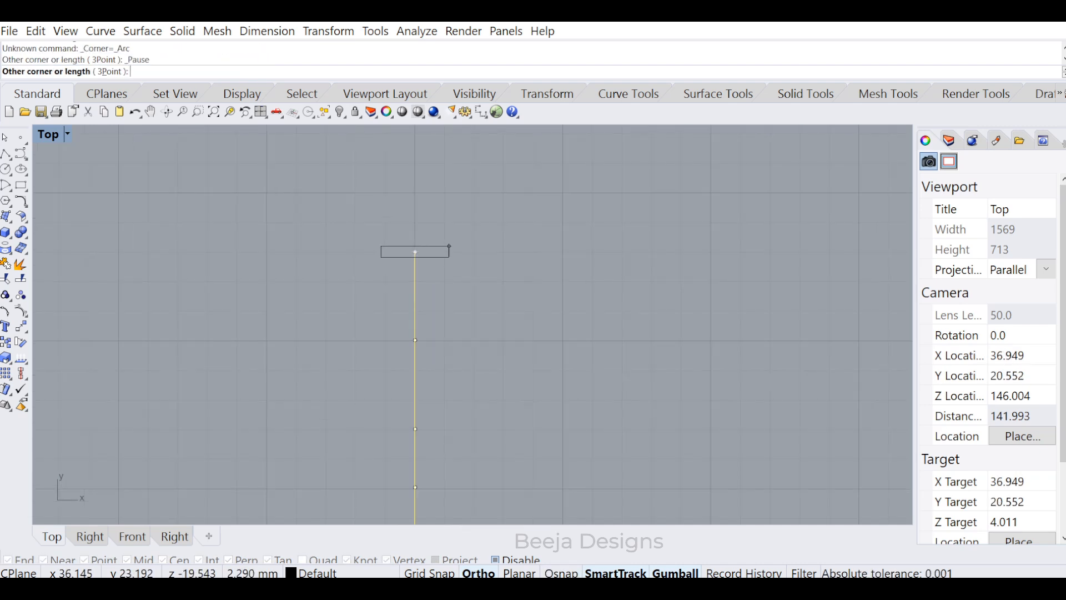
{"action": "scroll", "coordinate": [451, 222], "scroll_direction": "down", "scroll_amount": 1}
{"action": "left_click", "coordinate": [451, 233]}
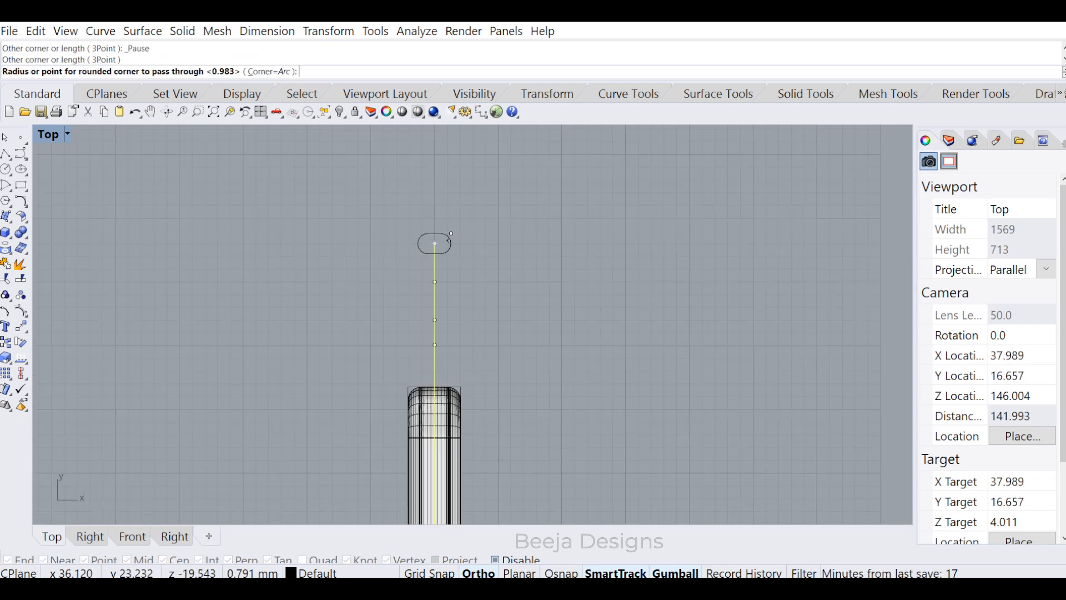
{"action": "left_click", "coordinate": [443, 237]}
- Try to sweep the single rounded section along the copied arch curve with Sweep1
{"action": "left_click", "coordinate": [168, 111]}
{"action": "left_click_drag", "start_coordinate": [495, 292], "coordinate": [331, 214]}
{"action": "key", "text": "Escape"}
{"action": "scroll", "coordinate": [512, 291], "scroll_direction": "down", "scroll_amount": 4}
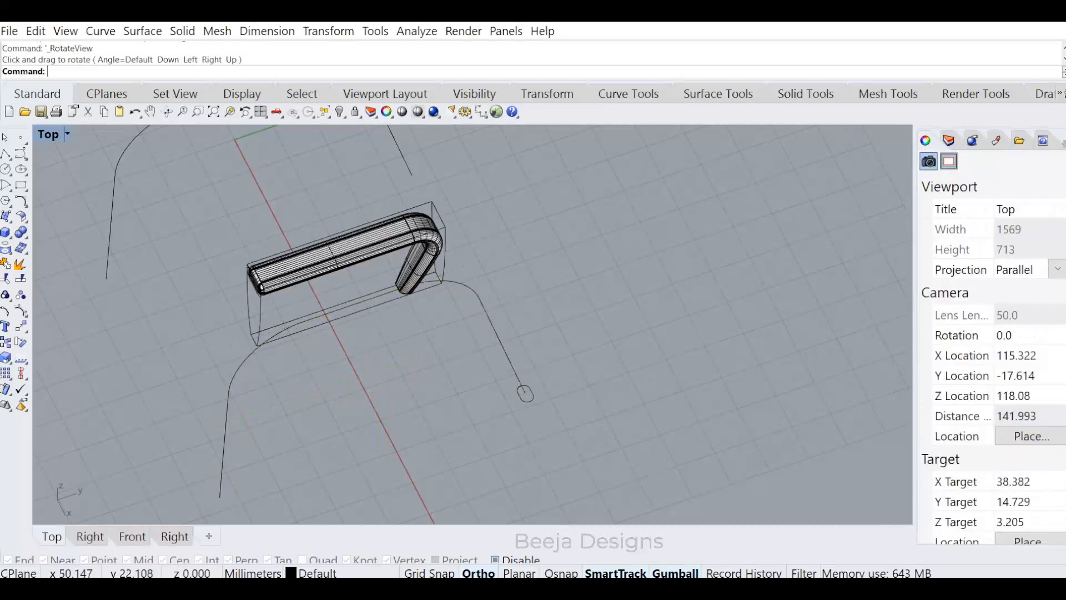
{"action": "right_click_drag", "start_coordinate": [536, 349], "coordinate": [484, 317]}
{"action": "type", "text": "SW"}
{"action": "key", "text": "Down"}
{"action": "key", "text": "Down"}
{"action": "key", "text": "Down"}
{"action": "key", "text": "Return"}
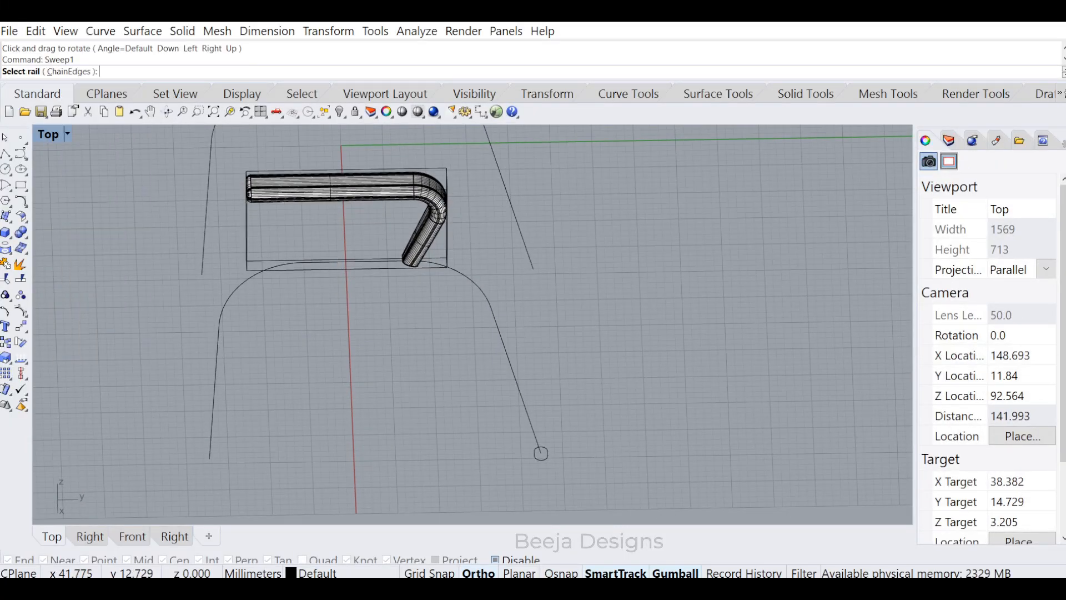
{"action": "left_click", "coordinate": [535, 437]}
{"action": "left_click", "coordinate": [546, 454]}
{"action": "key", "text": "Return"}
{"action": "key", "text": "Return"}
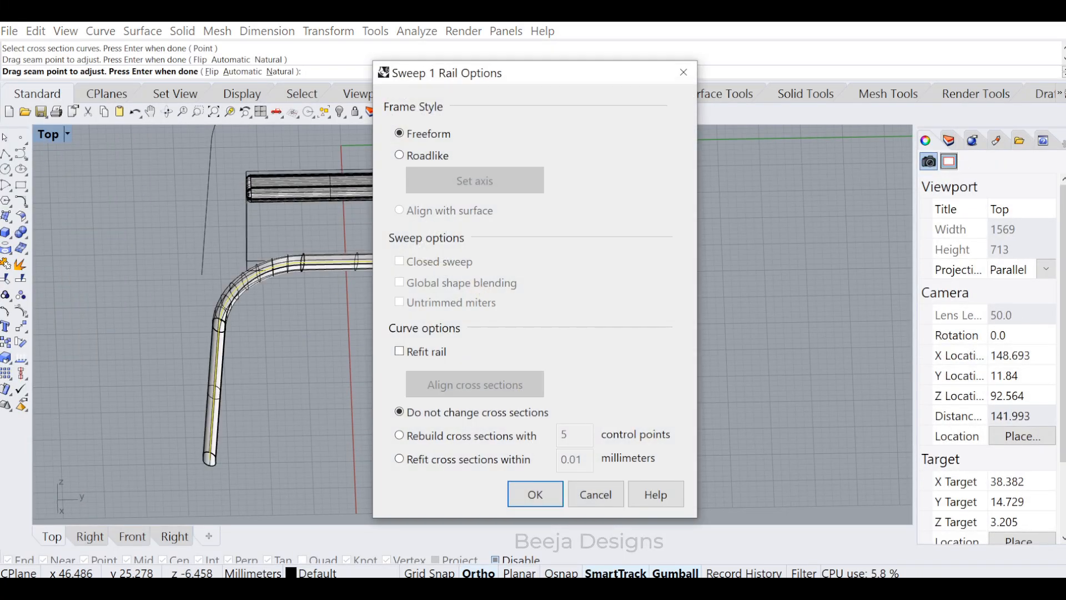
{"action": "left_click", "coordinate": [595, 494]}
- Copy the rounded section from its centre at the arch's foot to the endpoint of the opposite foot
{"action": "left_click", "coordinate": [542, 455]}
{"action": "scroll", "coordinate": [542, 455], "scroll_direction": "up", "scroll_amount": 10}
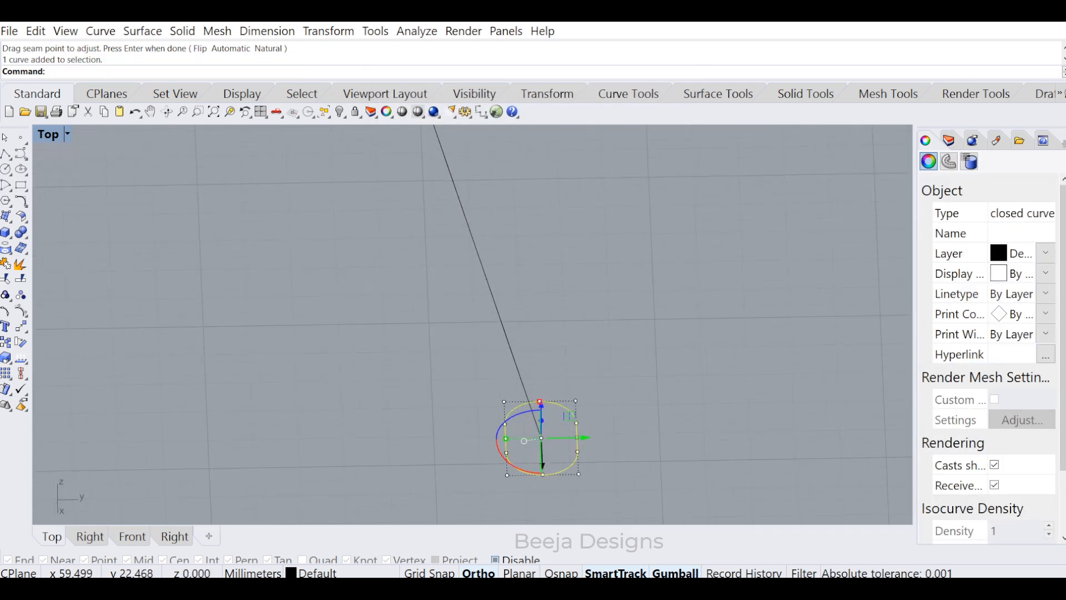
{"action": "type", "text": "C"}
{"action": "key", "text": "Return"}
{"action": "left_click", "coordinate": [539, 435], "text": "alt"}
{"action": "scroll", "coordinate": [750, 383], "scroll_direction": "down", "scroll_amount": 10}
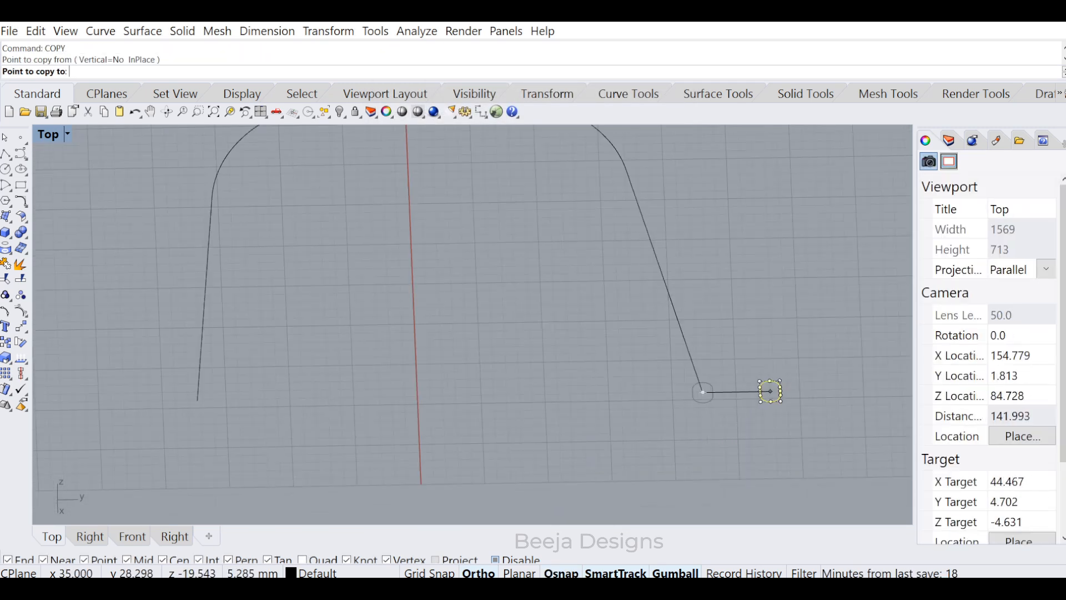
{"action": "left_click", "coordinate": [197, 400], "text": "alt"}
{"action": "key", "text": "Return"}
{"action": "scroll", "coordinate": [303, 429], "scroll_direction": "down", "scroll_amount": 8}
{"action": "key", "text": "Escape"}
{"action": "type", "text": "SW"}
{"action": "key", "text": "Return"}
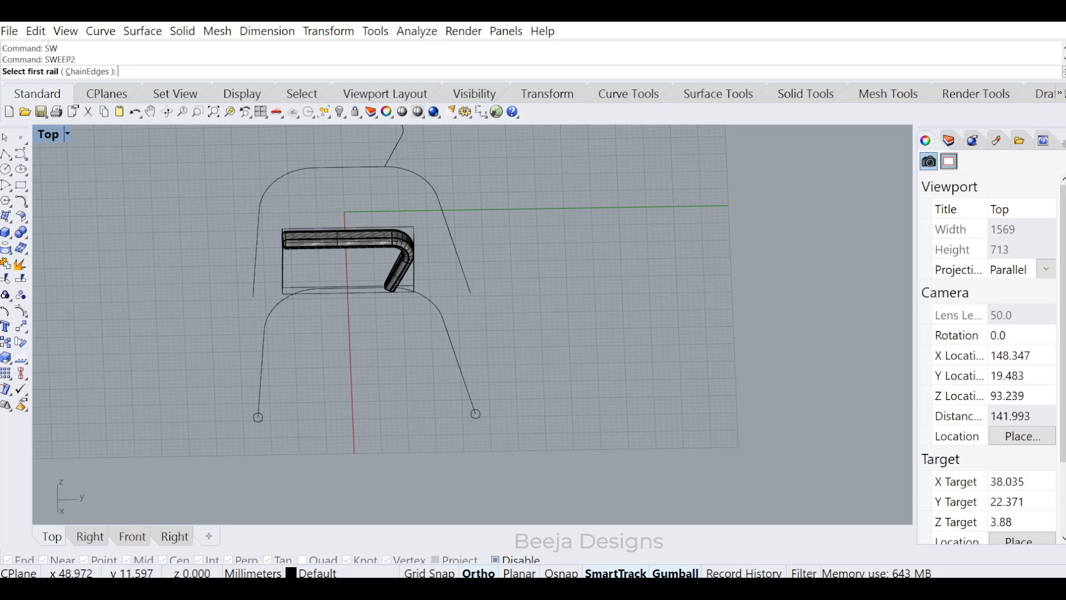
{"action": "key", "text": "Escape"}
- Sweep both rounded foot sections along the copied arch curve with Sweep1, and view the result from an angle
{"action": "type", "text": "SW"}
{"action": "left_click", "coordinate": [83, 84]}
{"action": "left_click", "coordinate": [457, 359]}
{"action": "left_click", "coordinate": [476, 413]}
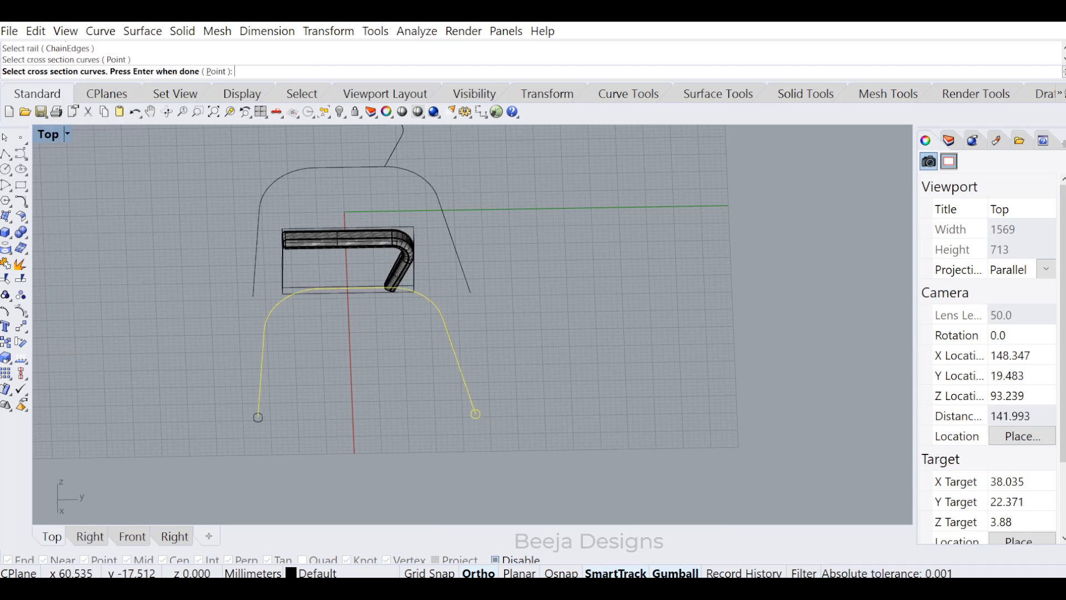
{"action": "left_click", "coordinate": [258, 417]}
{"action": "key", "text": "Return"}
{"action": "key", "text": "Return"}
{"action": "left_click", "coordinate": [534, 494]}
{"action": "right_click_drag", "start_coordinate": [404, 391], "coordinate": [505, 352], "text": "ctrl+shift"}
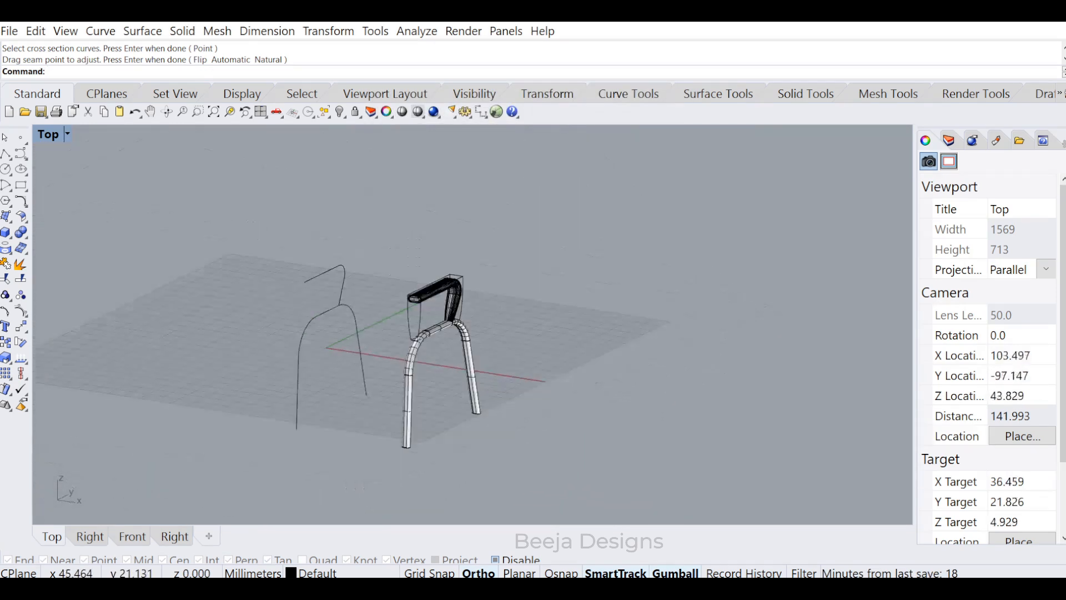
- Cap both open ends of the swept arch to make it a closed solid
{"action": "left_click", "coordinate": [407, 379]}
{"action": "type", "text": "CAP"}
{"action": "key", "text": "Return"}
{"action": "left_click", "coordinate": [464, 299]}
{"action": "scroll", "coordinate": [464, 299], "scroll_direction": "up", "scroll_amount": 8}
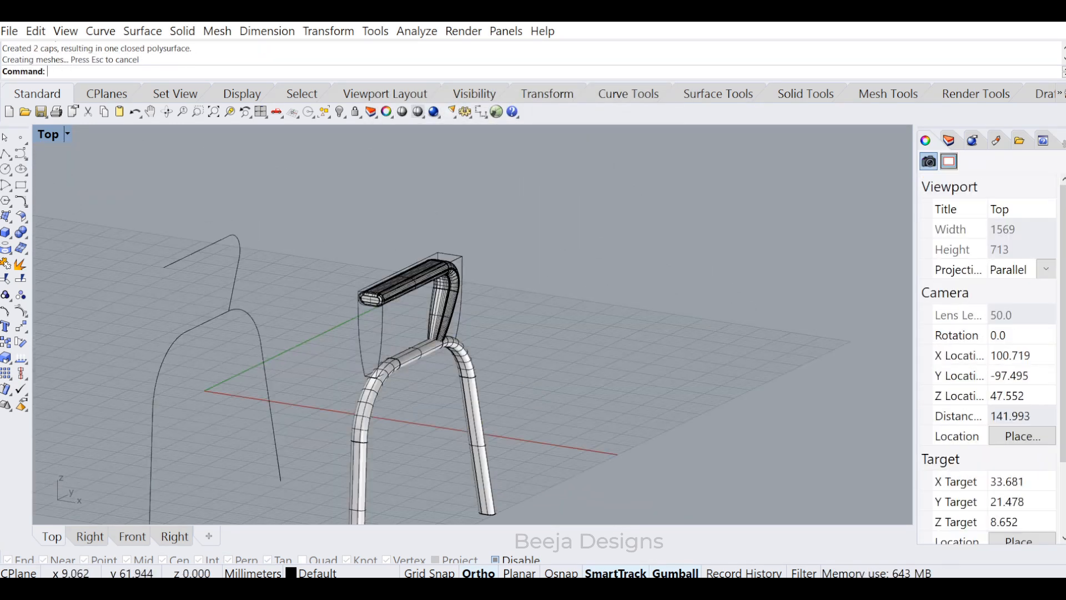
- Select the arch and the hooked top solid, add two new layers, and colour the first new layer red
{"action": "left_click", "coordinate": [418, 357]}
{"action": "left_click", "coordinate": [436, 325], "text": "shift"}
{"action": "left_click", "coordinate": [948, 140]}
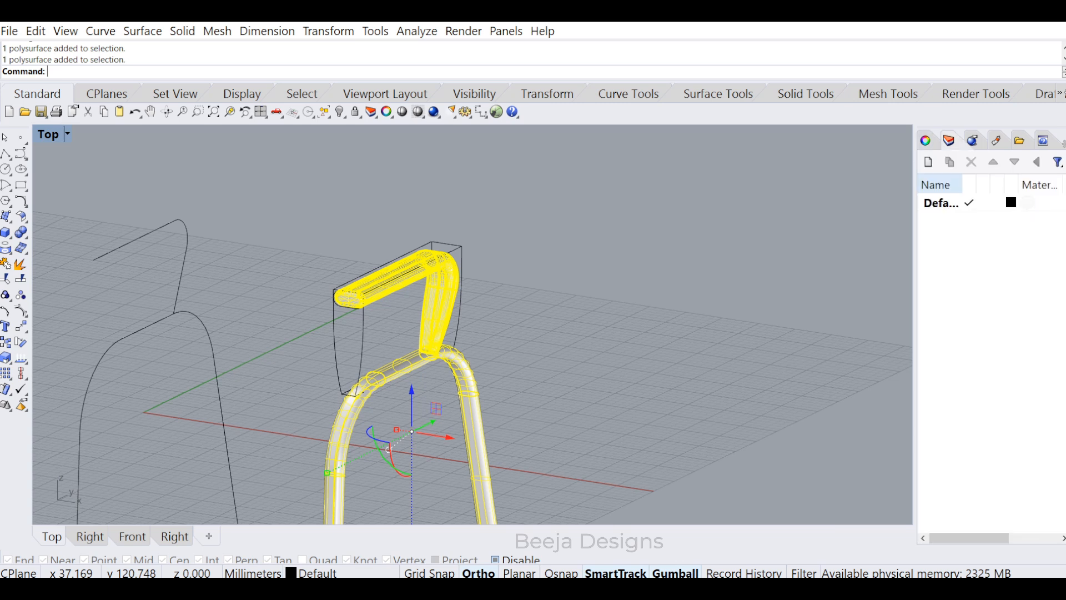
{"action": "double_click", "coordinate": [927, 162]}
{"action": "left_click", "coordinate": [1011, 220]}
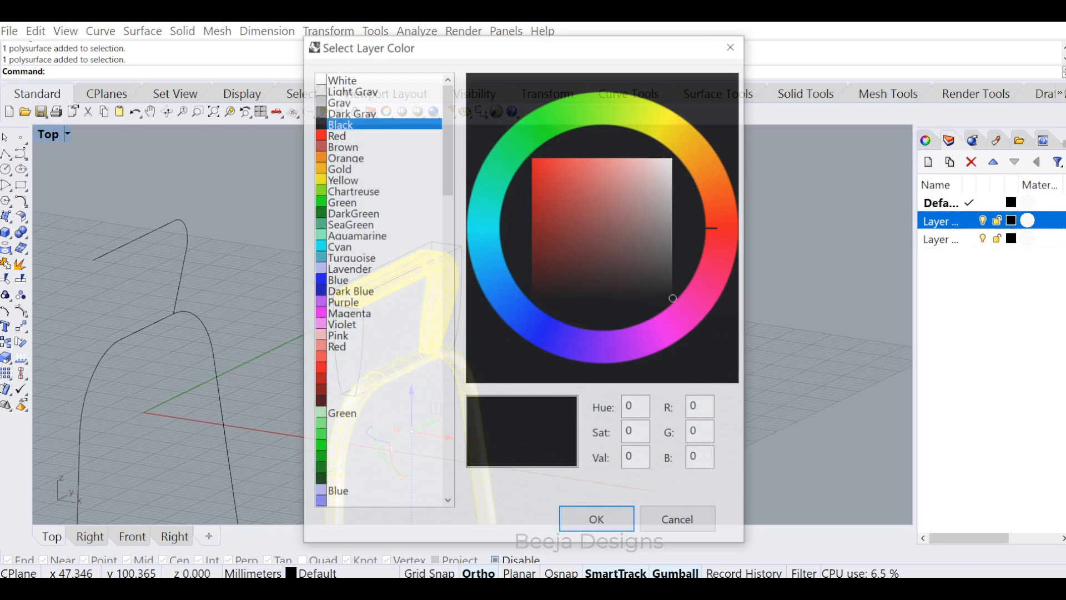
{"action": "left_click", "coordinate": [545, 193]}
{"action": "left_click", "coordinate": [597, 520]}
- Colour the second new layer blue (R 0, G 93, B 255) and assign both selected solids to it
{"action": "left_click", "coordinate": [1011, 238]}
{"action": "left_click", "coordinate": [508, 301]}
{"action": "left_click", "coordinate": [533, 158]}
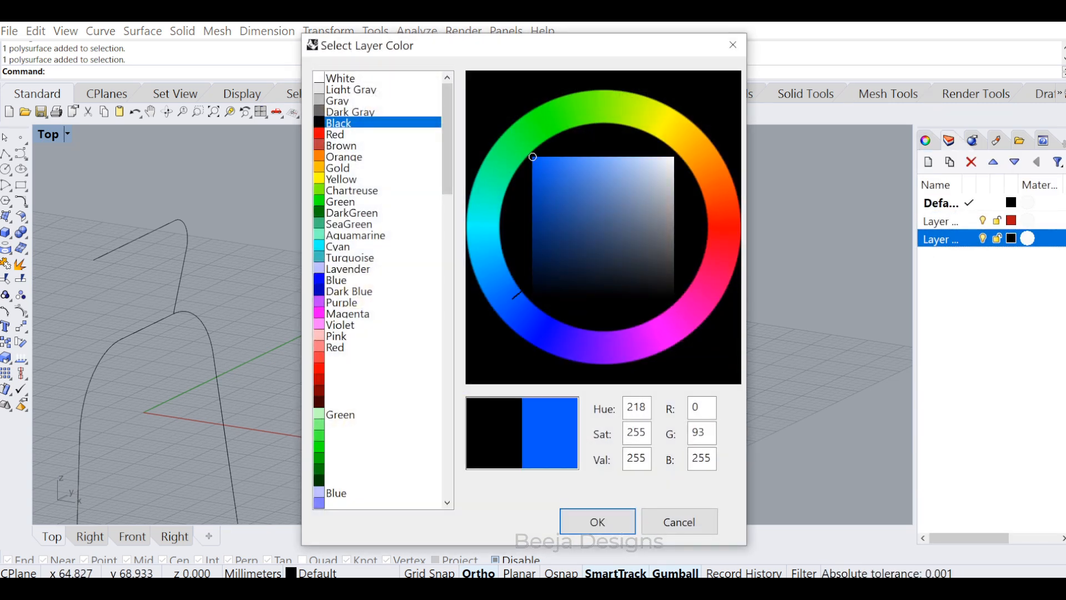
{"action": "left_click", "coordinate": [597, 520]}
{"action": "left_click", "coordinate": [314, 573]}
{"action": "left_click", "coordinate": [327, 553]}
{"action": "left_click", "coordinate": [555, 282]}
{"action": "scroll", "coordinate": [555, 282], "scroll_direction": "down", "scroll_amount": 4}
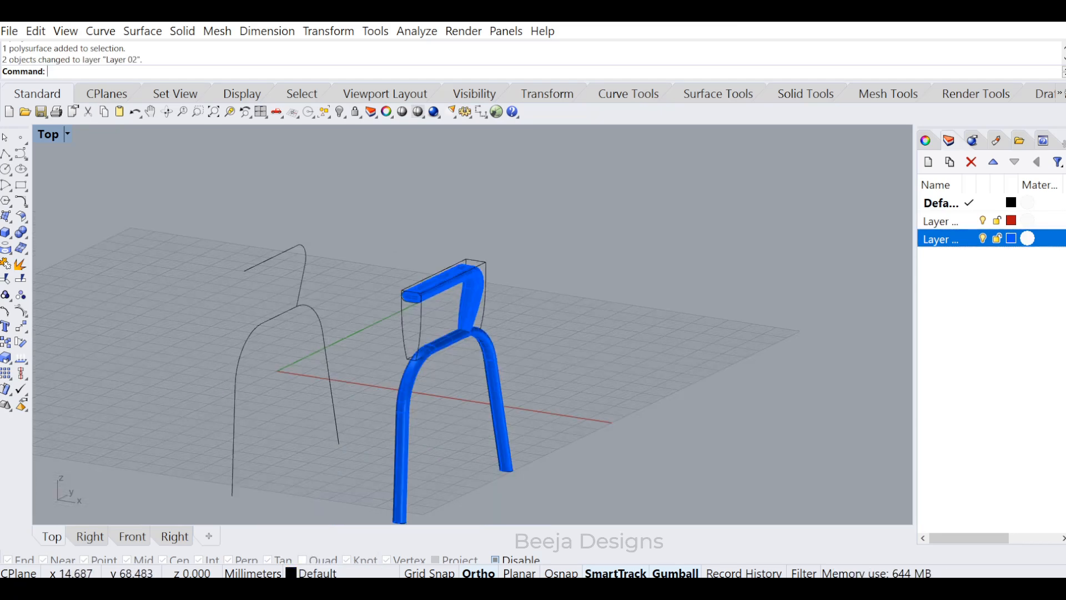
- Move the two blue solids closer to the vertical axis in the Front view and hide the leftover construction curves
{"action": "right_click_drag", "start_coordinate": [556, 282], "coordinate": [639, 256]}
{"action": "left_click", "coordinate": [502, 364]}
{"action": "left_click", "coordinate": [502, 289], "text": "shift"}
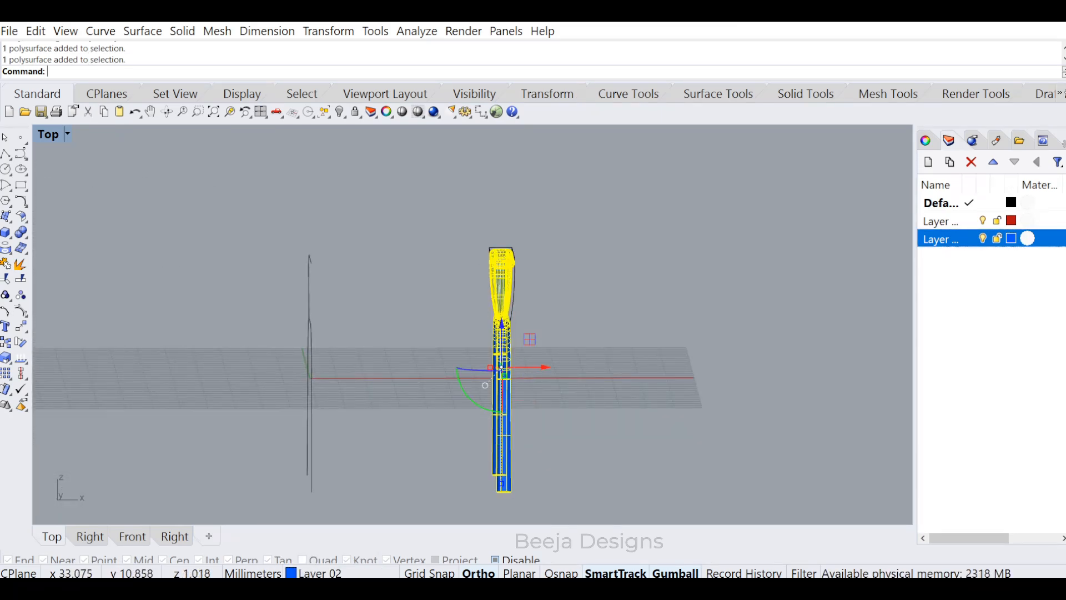
{"action": "key", "text": "ctrl+F2"}
{"action": "left_click_drag", "start_coordinate": [537, 359], "coordinate": [470, 359]}
{"action": "left_click_drag", "start_coordinate": [584, 214], "coordinate": [476, 505]}
{"action": "key", "text": "ctrl+h"}
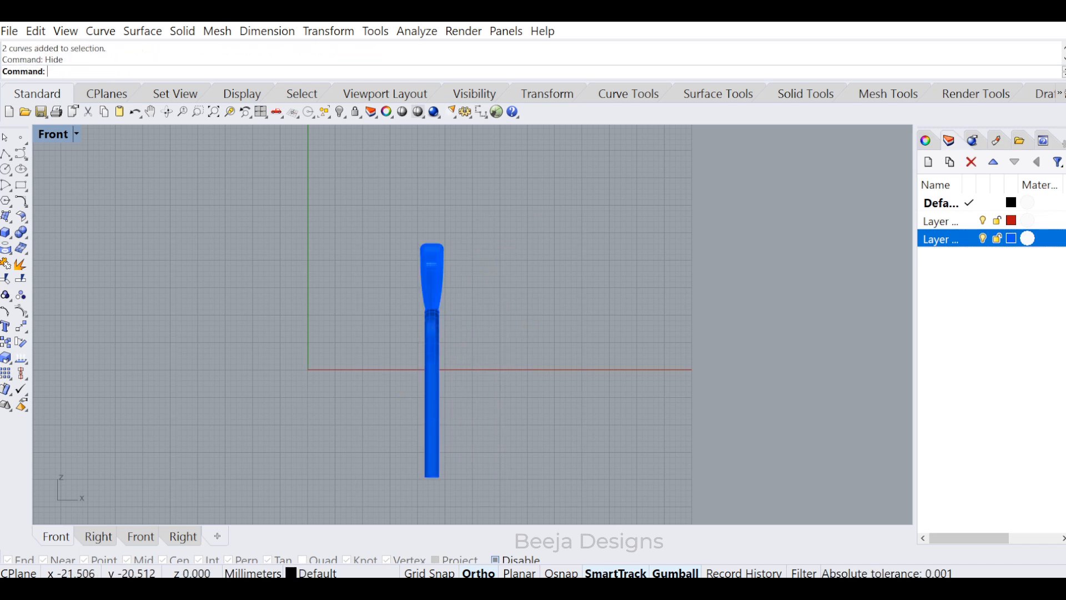
- Mirror a copy of both solids across the vertical line through the origin (0) in the Front view
{"action": "left_click", "coordinate": [426, 340]}
{"action": "left_click_drag", "start_coordinate": [493, 271], "coordinate": [414, 345]}
{"action": "type", "text": "Mirror"}
{"action": "key", "text": "Return"}
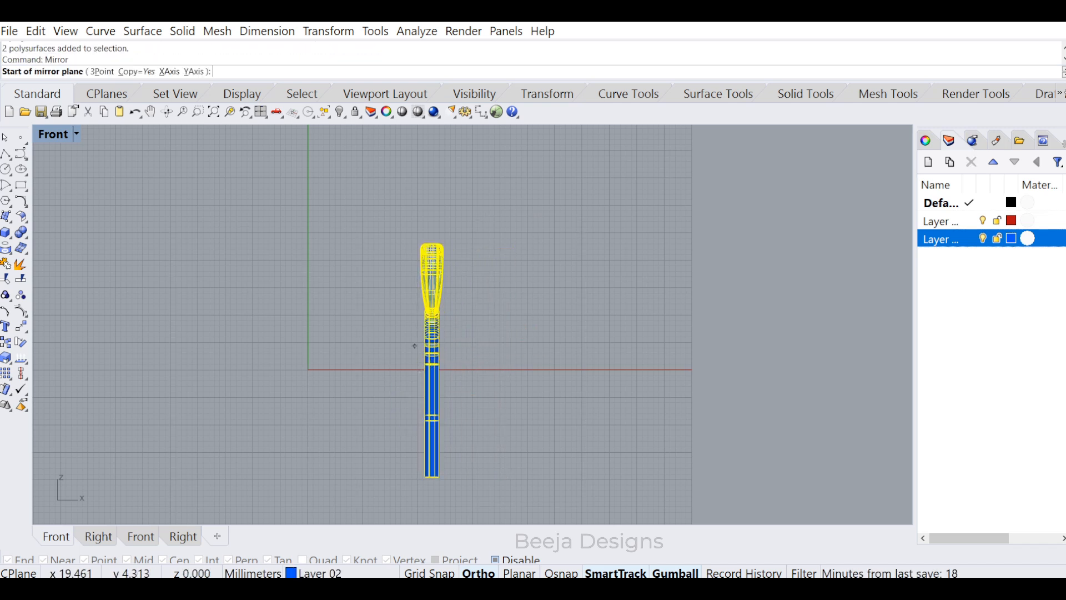
{"action": "type", "text": "0"}
{"action": "key", "text": "Return"}
{"action": "left_click", "coordinate": [308, 199]}
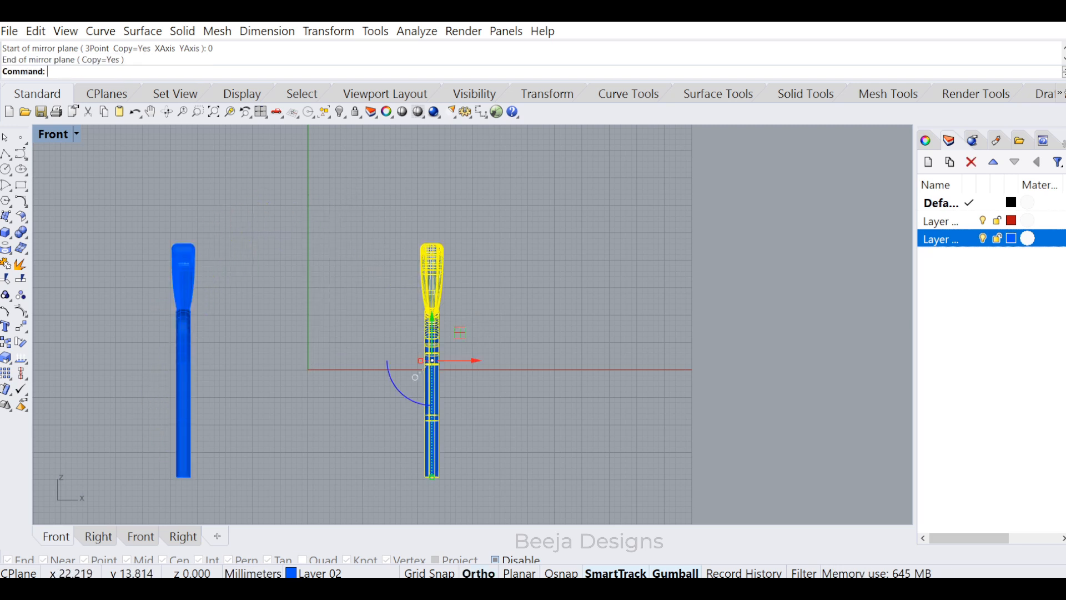
- Delete the original solids and shift the mirrored frame slightly closer to the vertical axis
{"action": "key", "text": "Delete"}
{"action": "left_click_drag", "start_coordinate": [111, 444], "coordinate": [110, 445]}
{"action": "left_click_drag", "start_coordinate": [226, 360], "coordinate": [255, 360]}
- Mirror the shifted frame back across the vertical axis and view the pair from an angle
{"action": "type", "text": "Mirror"}
{"action": "key", "text": "Return"}
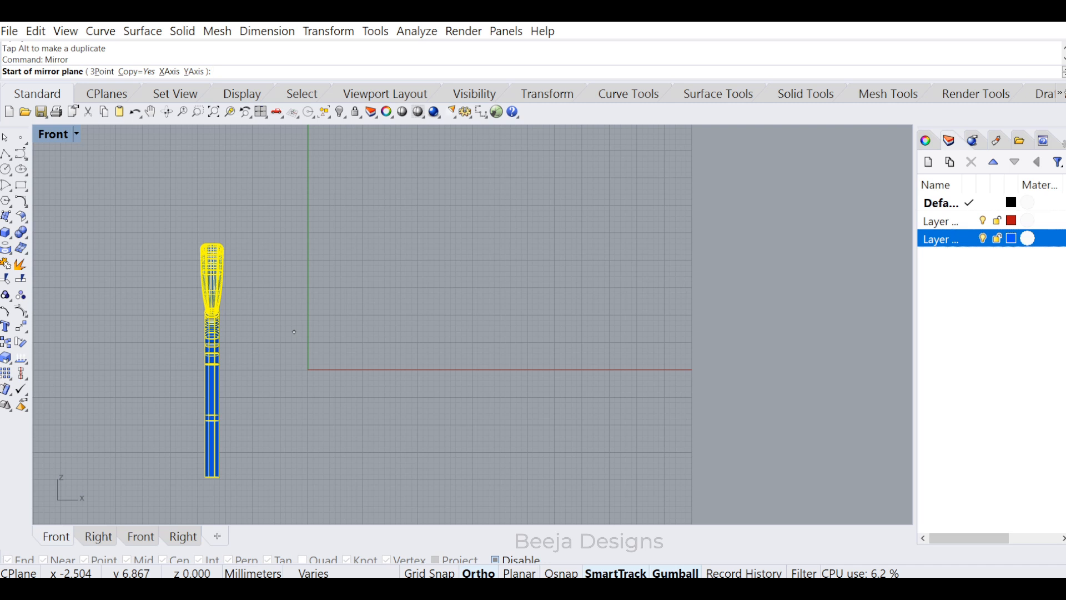
{"action": "key", "text": "Return"}
{"action": "left_click", "coordinate": [308, 268]}
{"action": "left_click", "coordinate": [268, 258]}
{"action": "left_click", "coordinate": [166, 111]}
{"action": "left_click_drag", "start_coordinate": [444, 222], "coordinate": [291, 262]}
{"action": "scroll", "coordinate": [291, 261], "scroll_direction": "down", "scroll_amount": 6}
{"action": "right_click_drag", "start_coordinate": [291, 262], "coordinate": [433, 261]}
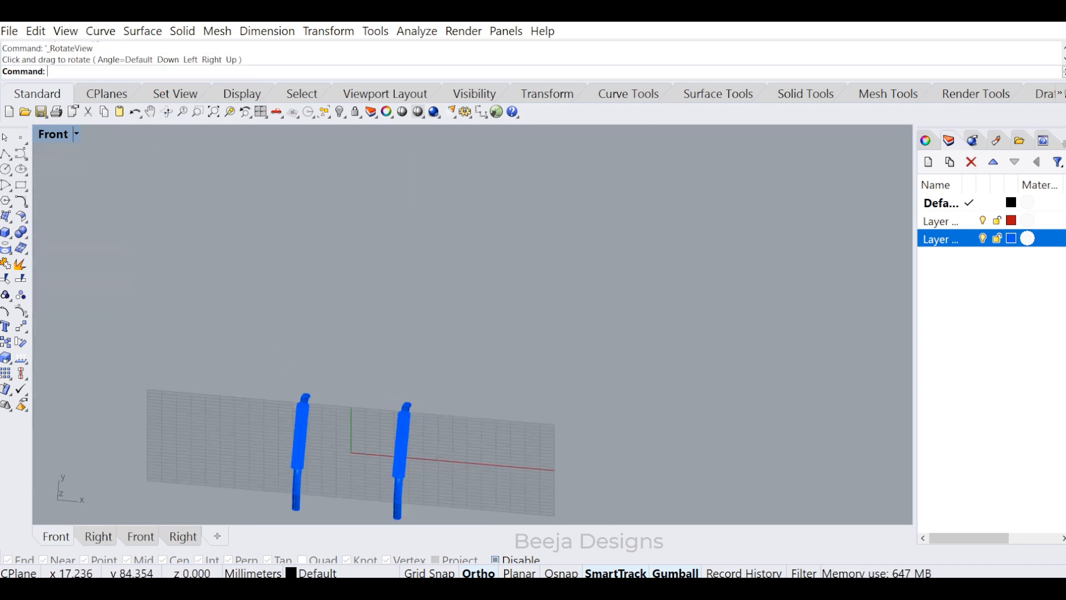
- In the Top view, move the frame on the positive X side slightly inward and delete the opposite frame
{"action": "key", "text": "ctrl+F1"}
{"action": "left_click", "coordinate": [447, 388]}
{"action": "left_click_drag", "start_coordinate": [497, 394], "coordinate": [481, 395]}
{"action": "left_click_drag", "start_coordinate": [377, 384], "coordinate": [232, 448]}
{"action": "key", "text": "Delete"}
- Mirror the remaining frame across the Y axis through the origin (0) in the Top view, and inspect both frames from an angle
{"action": "left_click_drag", "start_coordinate": [504, 325], "coordinate": [414, 427]}
{"action": "type", "text": "MI"}
{"action": "key", "text": "Return"}
{"action": "type", "text": "0"}
{"action": "key", "text": "Return"}
{"action": "left_click", "coordinate": [390, 452]}
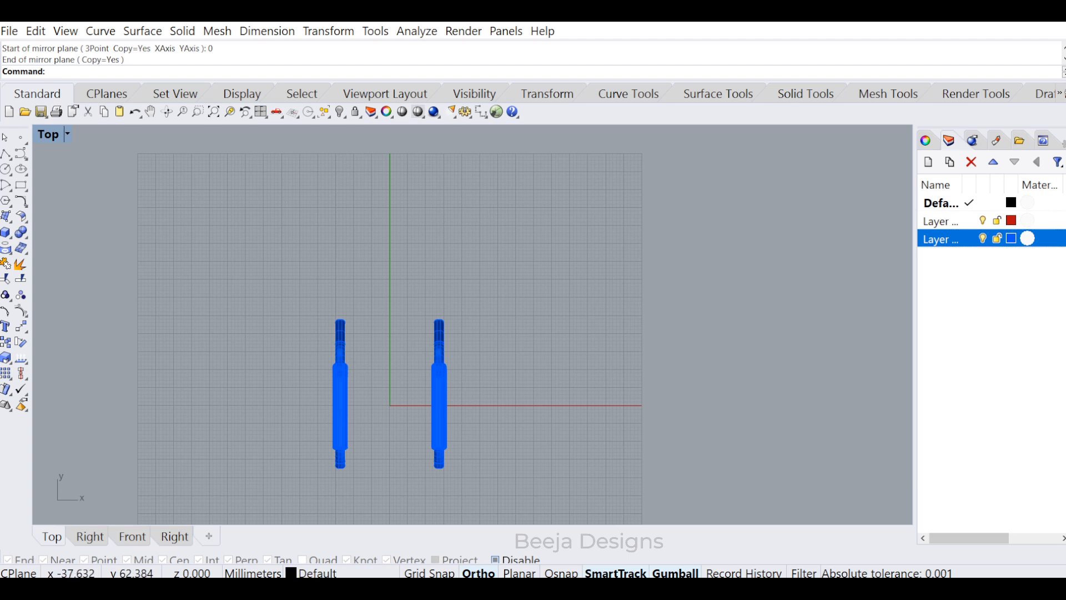
{"action": "left_click", "coordinate": [167, 112]}
{"action": "left_click_drag", "start_coordinate": [500, 384], "coordinate": [402, 273]}
{"action": "scroll", "coordinate": [405, 272], "scroll_direction": "up", "scroll_amount": 6}
{"action": "right_click_drag", "start_coordinate": [413, 277], "coordinate": [485, 278]}
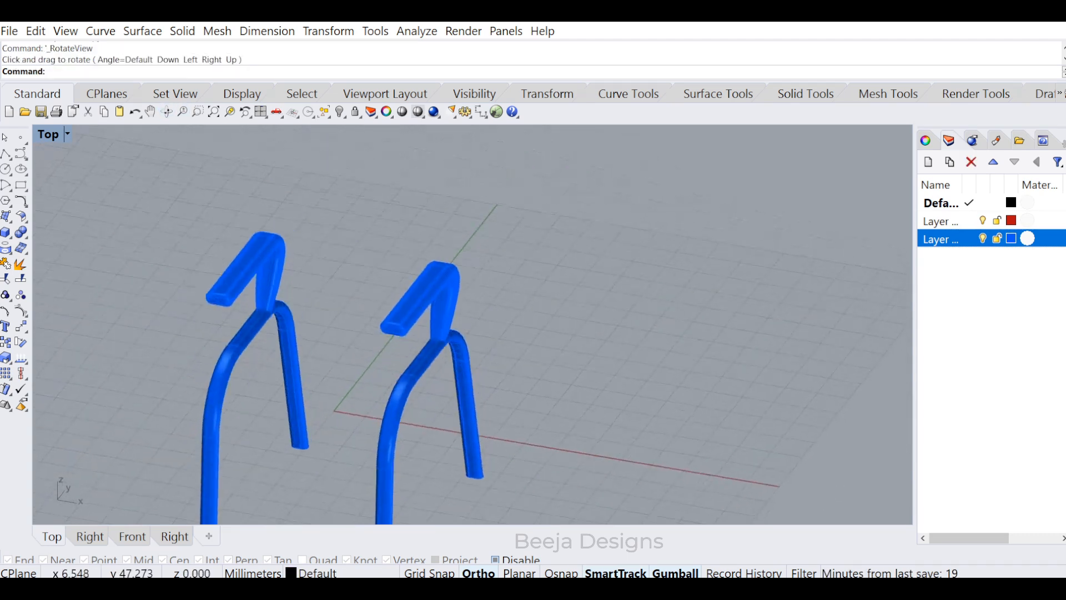
{"action": "scroll", "coordinate": [485, 279], "scroll_direction": "down", "scroll_amount": 4}
- Draw a corner-to-corner rectangle in the Top view just behind the frames, spanning from one frame to the other
{"action": "key", "text": "ctrl+F3"}
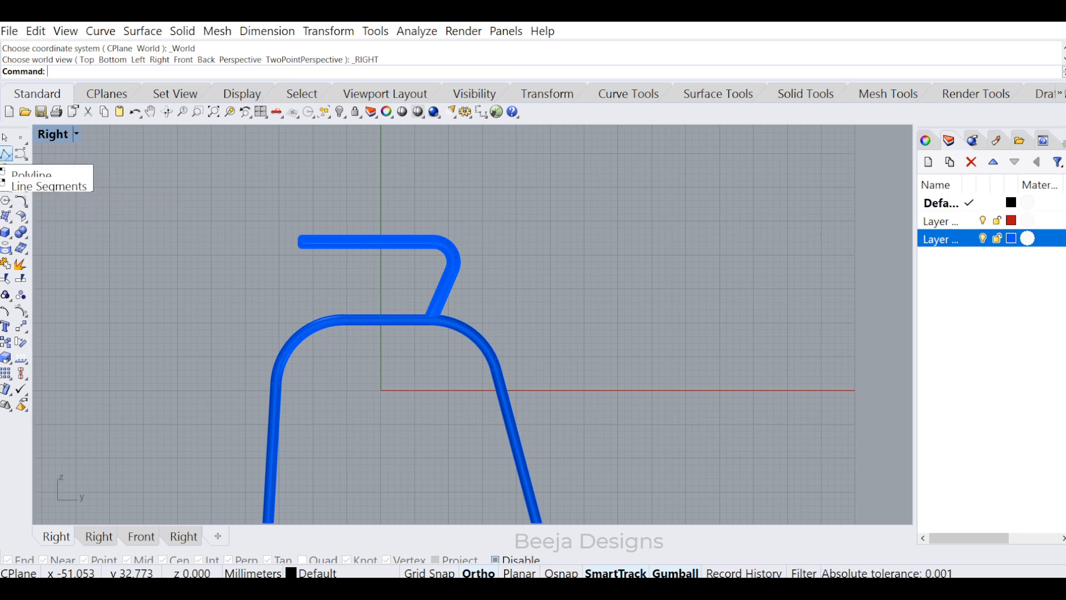
{"action": "key", "text": "ctrl+F1"}
{"action": "scroll", "coordinate": [303, 253], "scroll_direction": "down", "scroll_amount": 8}
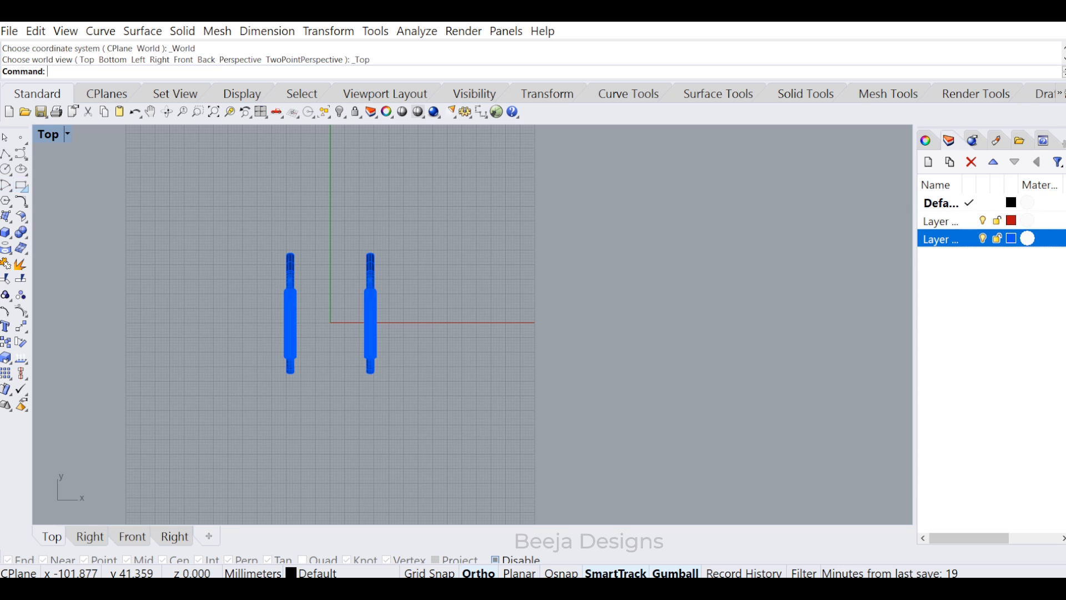
{"action": "left_click", "coordinate": [25, 190]}
{"action": "scroll", "coordinate": [297, 184], "scroll_direction": "up", "scroll_amount": 6}
{"action": "left_click", "coordinate": [37, 191]}
{"action": "left_click", "coordinate": [286, 220]}
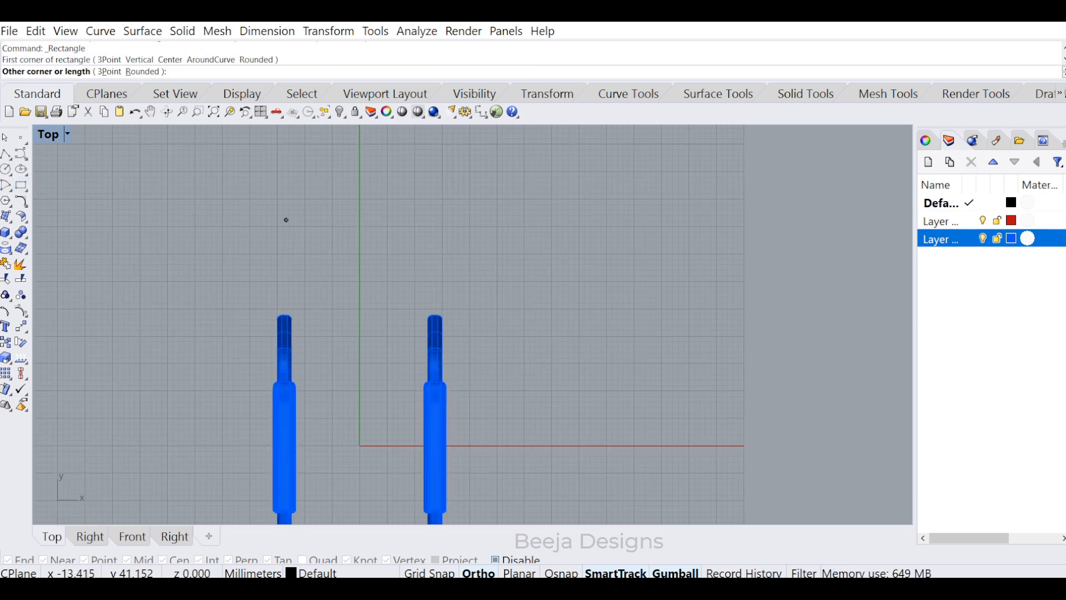
{"action": "left_click", "coordinate": [434, 313]}
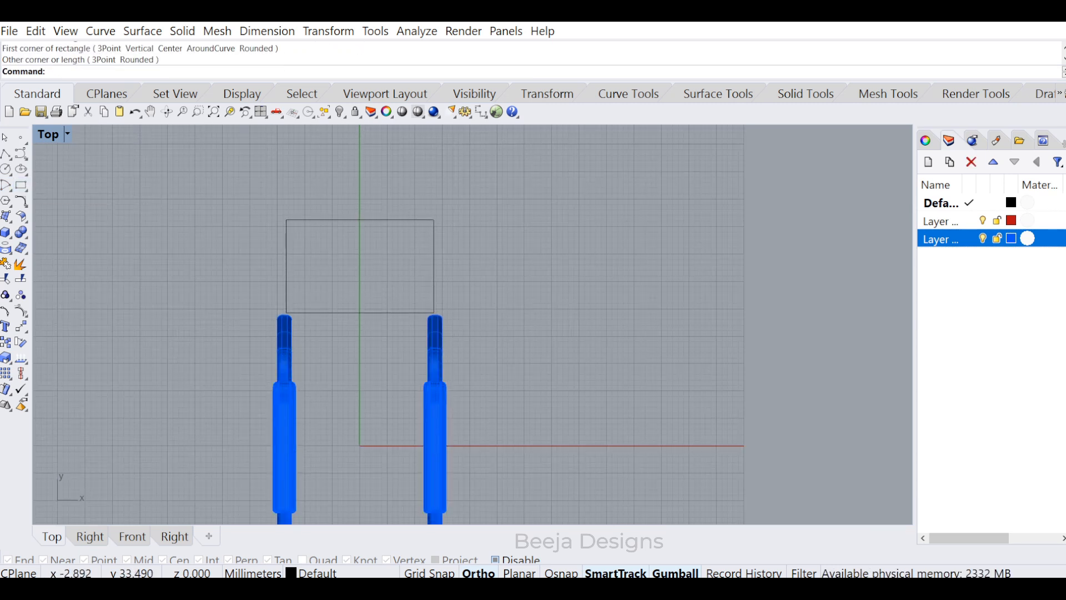
{"action": "key", "text": "Return"}
{"action": "left_click", "coordinate": [310, 312]}
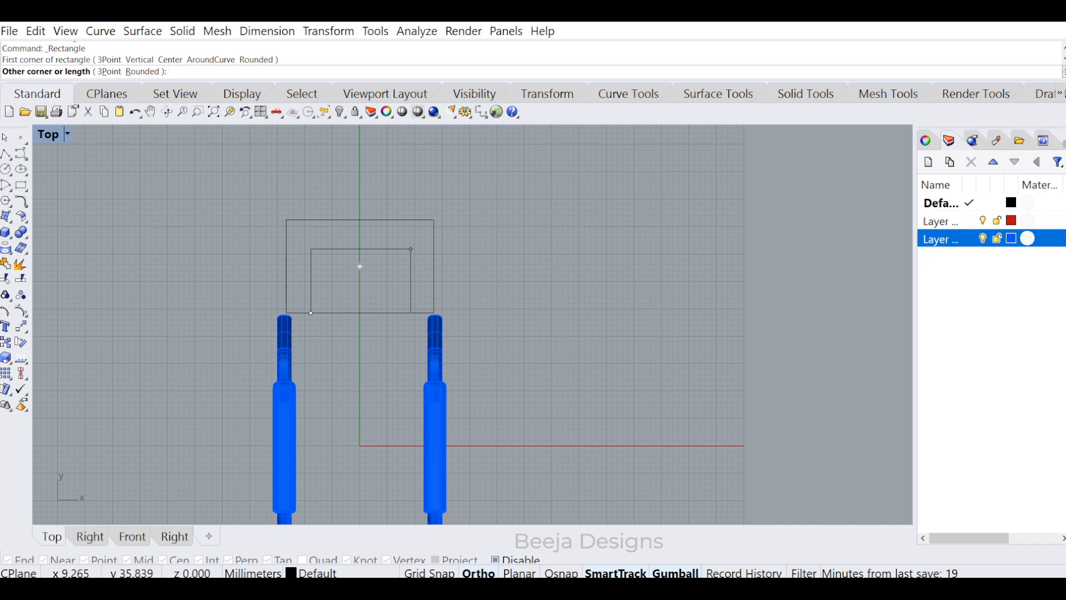
{"action": "key", "text": "Escape"}
- Draw a smaller rectangle inside the first one, starting on its lower edge near the corner
{"action": "key", "text": "Return"}
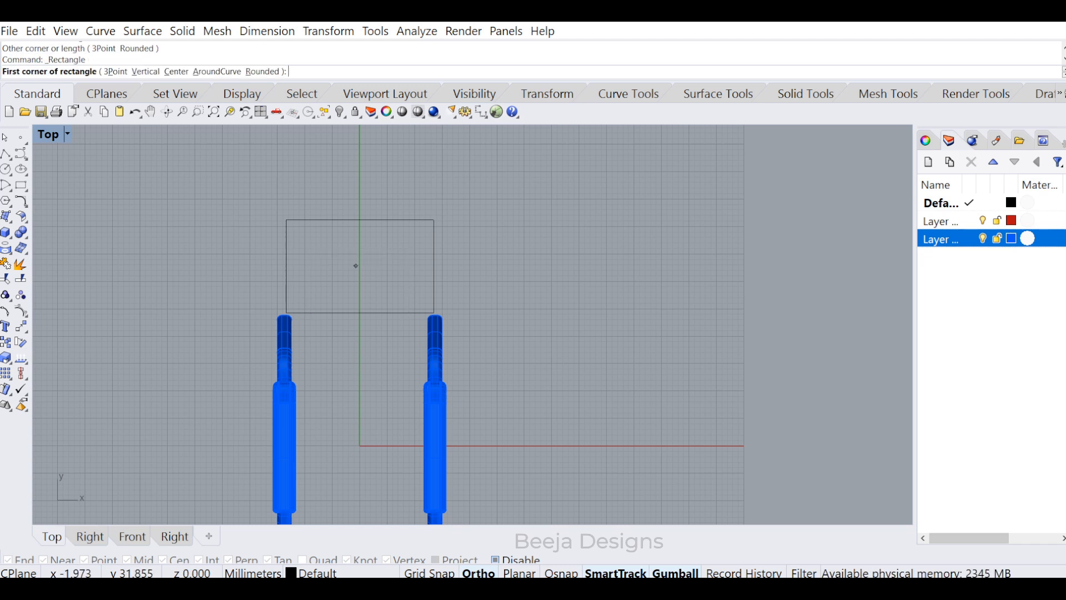
{"action": "scroll", "coordinate": [302, 313], "scroll_direction": "up", "scroll_amount": 5}
{"action": "left_click", "coordinate": [301, 324]}
{"action": "scroll", "coordinate": [301, 324], "scroll_direction": "down", "scroll_amount": 5}
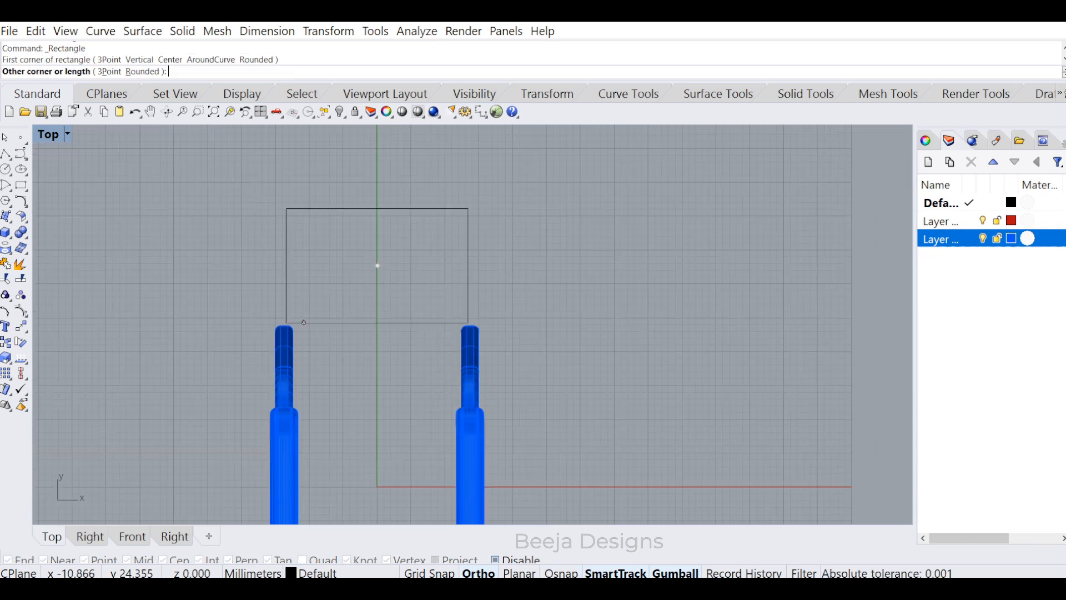
{"action": "scroll", "coordinate": [396, 287], "scroll_direction": "up", "scroll_amount": 4}
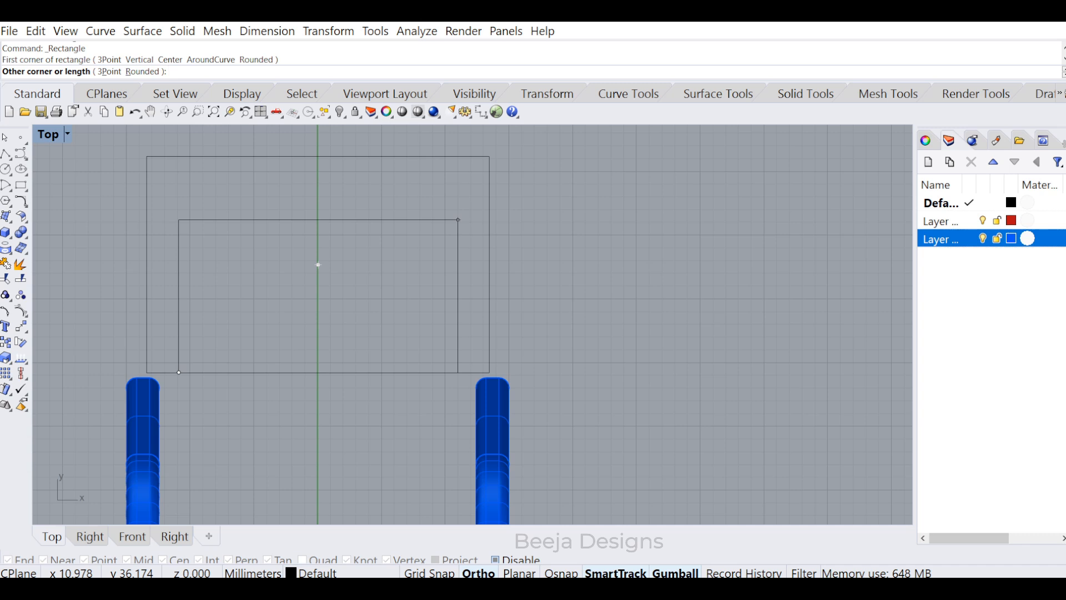
{"action": "left_click", "coordinate": [458, 256]}
{"action": "key", "text": "Return"}
{"action": "key", "text": "Escape"}
- Align both rectangles concentrically on the origin (0)
{"action": "left_click_drag", "start_coordinate": [567, 224], "coordinate": [441, 275]}
{"action": "scroll", "coordinate": [460, 224], "scroll_direction": "down", "scroll_amount": 6}
{"action": "type", "text": "Align"}
{"action": "key", "text": "Return"}
{"action": "type", "text": "c"}
{"action": "key", "text": "Return"}
{"action": "type", "text": "0"}
{"action": "key", "text": "Return"}
{"action": "scroll", "coordinate": [474, 217], "scroll_direction": "down", "scroll_amount": 6}
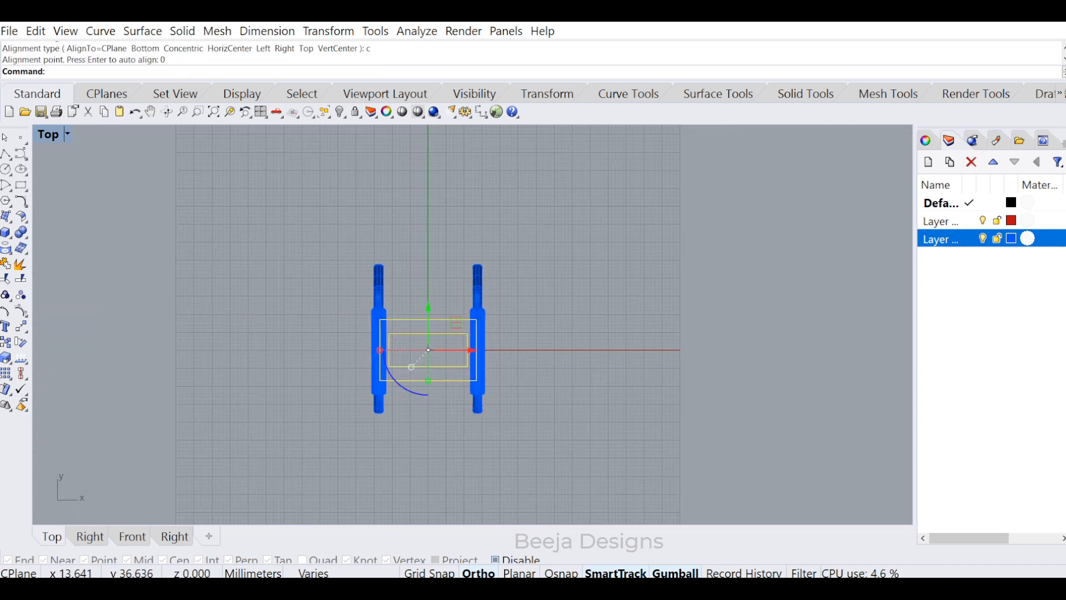
- Move the inner rectangle from its lower edge midpoint to the midpoint of the outer rectangle's lower edge
{"action": "scroll", "coordinate": [437, 361], "scroll_direction": "up", "scroll_amount": 10}
{"action": "key", "text": "Escape"}
{"action": "left_click", "coordinate": [425, 378]}
{"action": "type", "text": "m"}
{"action": "key", "text": "Return"}
{"action": "left_click", "coordinate": [413, 377], "text": "alt"}
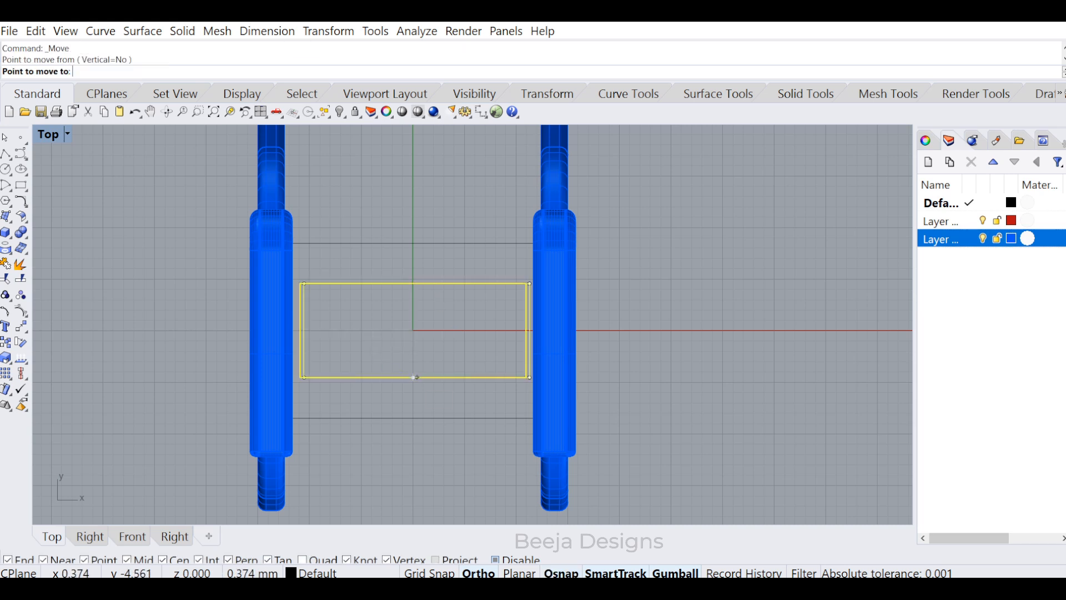
{"action": "left_click", "coordinate": [413, 418], "text": "alt"}
- Trim away the rectangles' shared lower edge between the legs and join the curves into one U-shaped outline
{"action": "left_click_drag", "start_coordinate": [468, 416], "coordinate": [454, 446]}
{"action": "type", "text": "tr"}
{"action": "key", "text": "Return"}
{"action": "left_click_drag", "start_coordinate": [473, 392], "coordinate": [445, 464]}
{"action": "key", "text": "Return"}
{"action": "type", "text": "j"}
{"action": "key", "text": "Return"}
{"action": "key", "text": "Escape"}
- Move the U-shaped outline along the Y axis to just behind the rear ends of the frames
{"action": "left_click", "coordinate": [453, 324]}
{"action": "scroll", "coordinate": [419, 366], "scroll_direction": "down", "scroll_amount": 10}
{"action": "left_click_drag", "start_coordinate": [416, 336], "coordinate": [417, 212]}
{"action": "key", "text": "Escape"}
{"action": "scroll", "coordinate": [464, 155], "scroll_direction": "up", "scroll_amount": 8}
- Fillet the two outer corners of the U-shaped outline with radius 3
{"action": "type", "text": "f"}
{"action": "key", "text": "Return"}
{"action": "left_click", "coordinate": [259, 259]}
{"action": "left_click", "coordinate": [244, 274]}
{"action": "key", "text": "Return"}
{"action": "left_click", "coordinate": [453, 258]}
{"action": "left_click", "coordinate": [469, 283]}
- Fillet the two inner corners of the U-shaped outline with radius 3
{"action": "key", "text": "Return"}
{"action": "left_click", "coordinate": [440, 325]}
{"action": "left_click", "coordinate": [447, 340]}
{"action": "key", "text": "Return"}
{"action": "left_click", "coordinate": [276, 326]}
{"action": "left_click", "coordinate": [265, 343]}
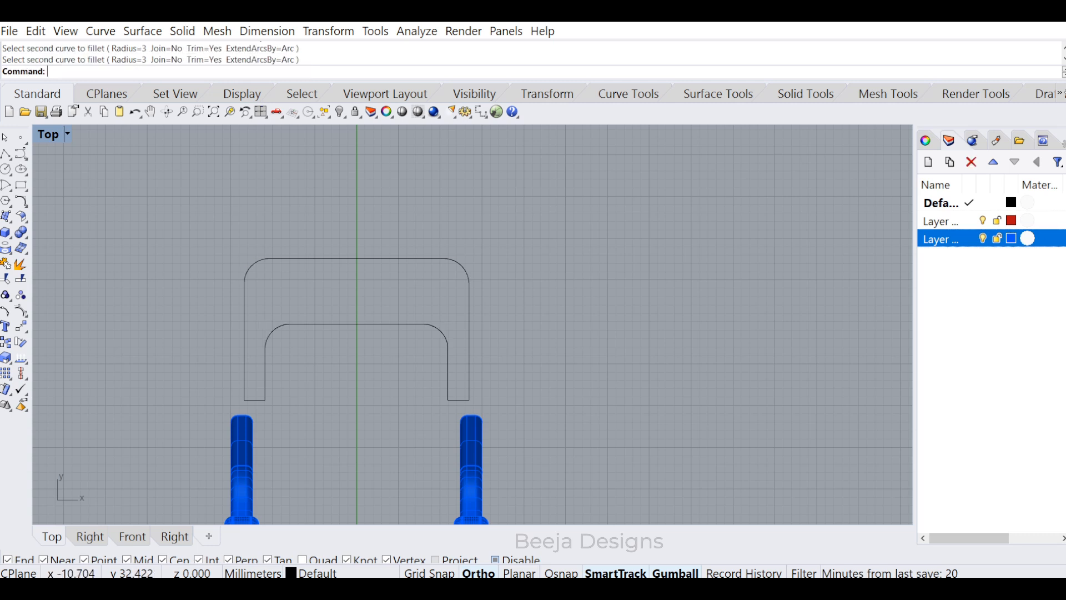
{"action": "key", "text": "Return"}
{"action": "key", "text": "Escape"}
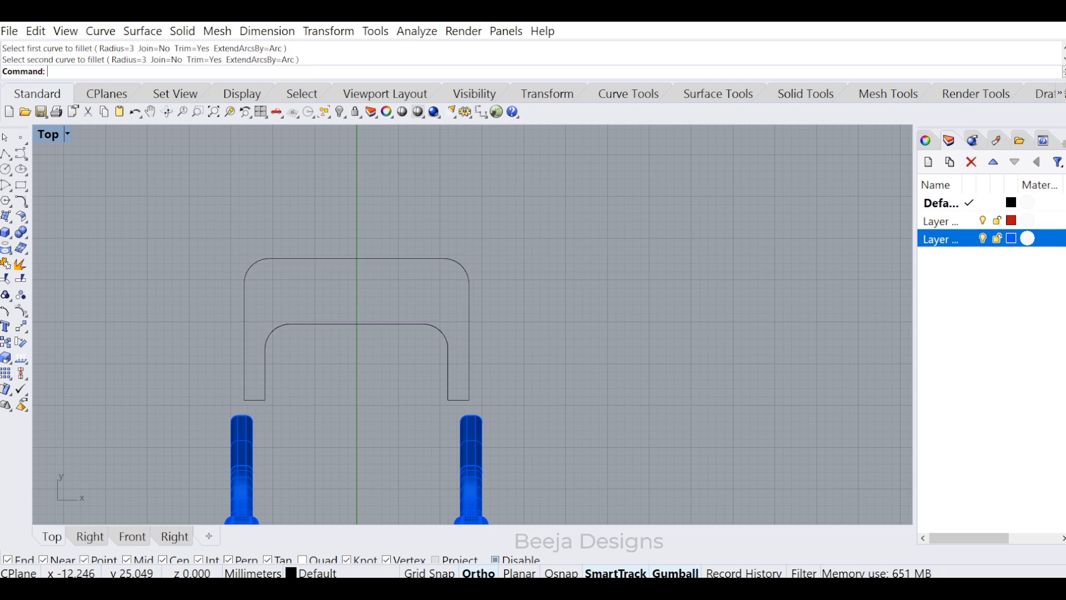
- Extrude the filleted U-shaped outline into a thin solid slab and raise it above its curve
{"action": "scroll", "coordinate": [261, 399], "scroll_direction": "up", "scroll_amount": 5}
{"action": "key", "text": "Return"}
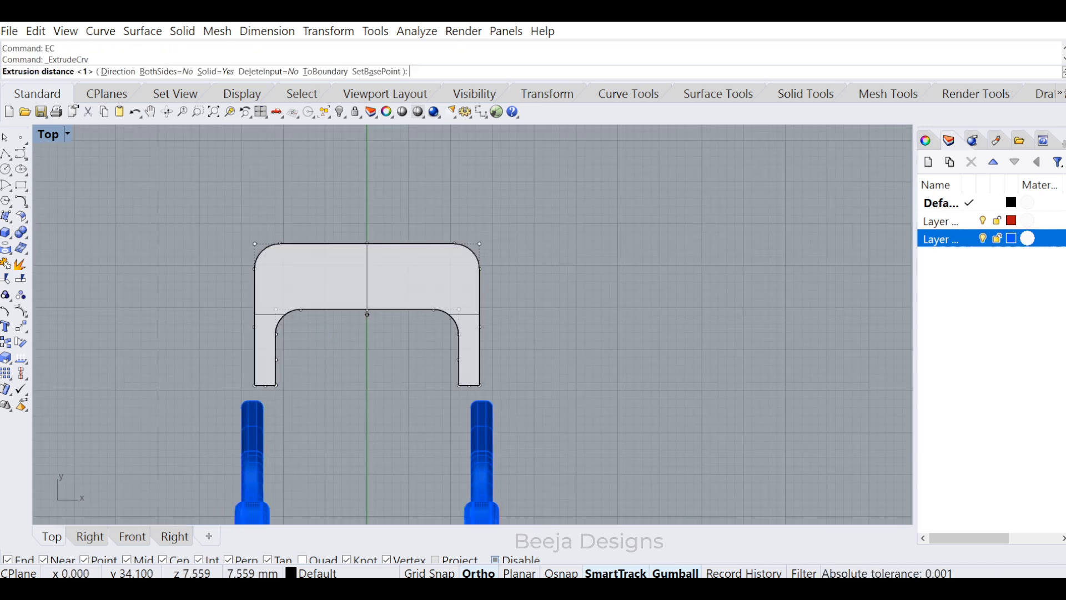
{"action": "left_click", "coordinate": [492, 390]}
{"action": "left_click", "coordinate": [491, 393]}
{"action": "left_click_drag", "start_coordinate": [482, 366], "coordinate": [482, 275]}
- Fillet all edges of the slab with a 0.5 radius
{"action": "type", "text": "FE"}
{"action": "key", "text": "Return"}
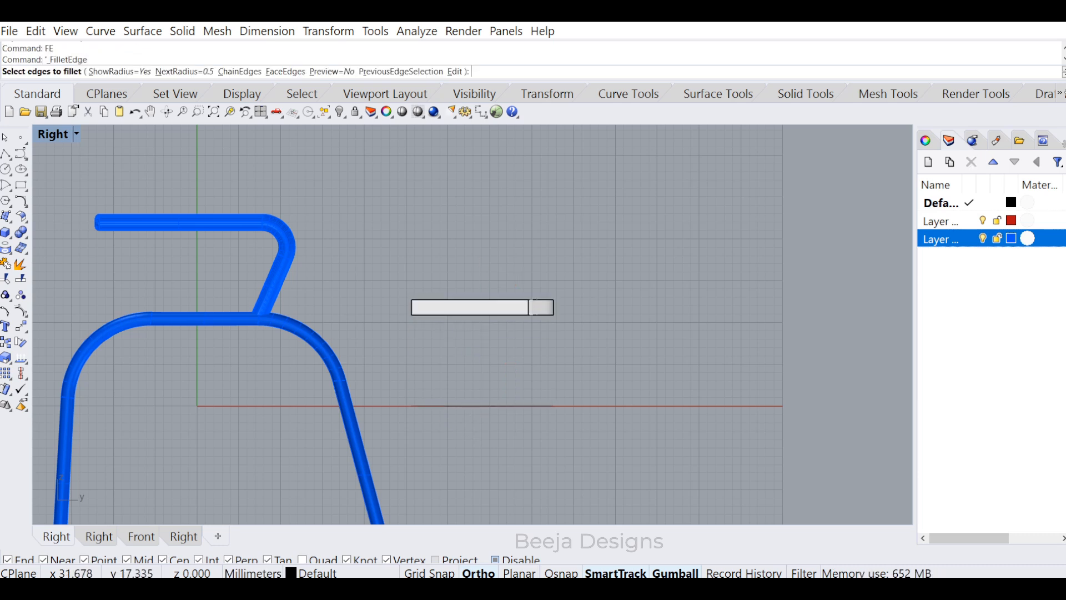
{"action": "left_click_drag", "start_coordinate": [582, 331], "coordinate": [585, 330]}
{"action": "key", "text": "Return"}
{"action": "key", "text": "Return"}
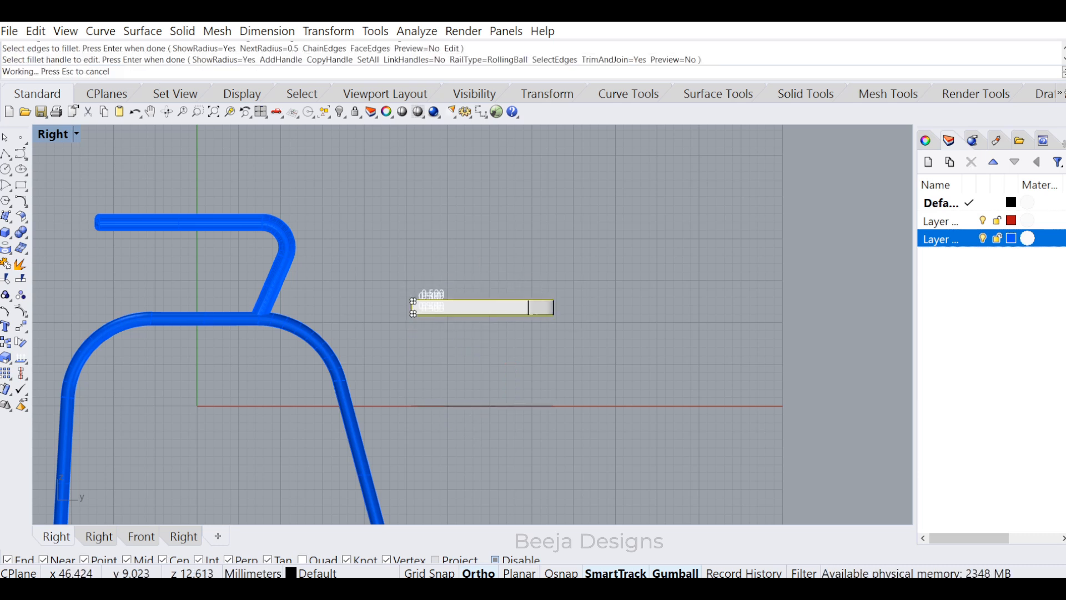
- Rotate the filleted slab upright in the Right view
{"action": "left_click", "coordinate": [521, 306]}
{"action": "scroll", "coordinate": [521, 306], "scroll_direction": "up", "scroll_amount": 4}
{"action": "left_click_drag", "start_coordinate": [430, 336], "coordinate": [491, 319]}
{"action": "scroll", "coordinate": [492, 318], "scroll_direction": "down", "scroll_amount": 4}
- In the Top view, move the upright slab to the rear ends of the frames and widen it to span both
{"action": "key", "text": "ctrl+F1"}
{"action": "scroll", "coordinate": [494, 302], "scroll_direction": "down", "scroll_amount": 4}
{"action": "left_click_drag", "start_coordinate": [414, 356], "coordinate": [413, 420]}
{"action": "scroll", "coordinate": [345, 379], "scroll_direction": "up", "scroll_amount": 8}
{"action": "left_click_drag", "start_coordinate": [327, 381], "coordinate": [307, 382]}
- Stretch the upright slab vertically with a one-dimensional scale in the Front view
{"action": "key", "text": "ctrl+F2"}
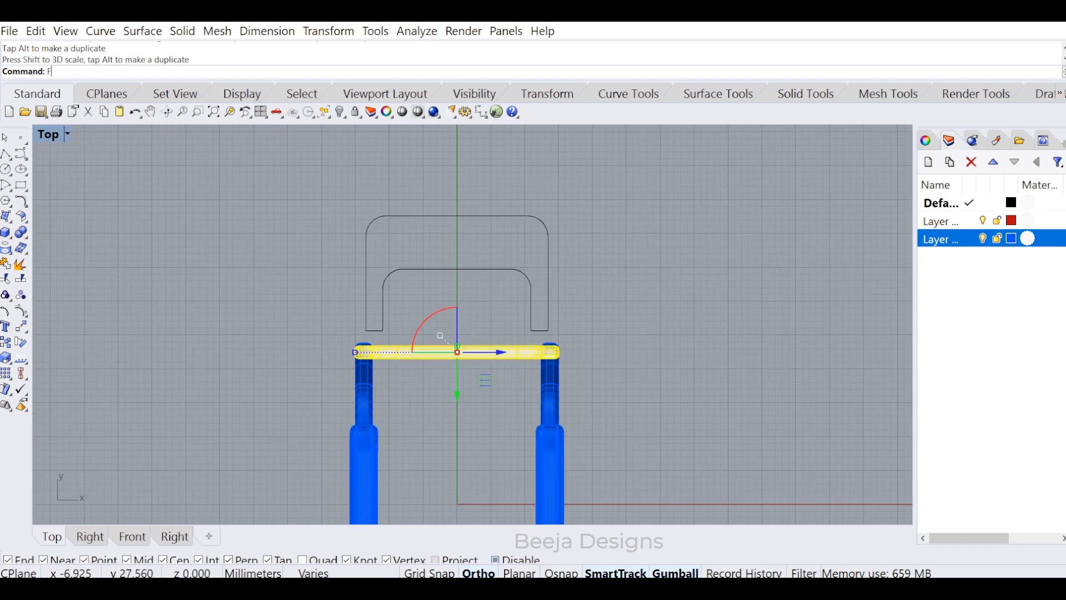
{"action": "type", "text": "s1"}
{"action": "key", "text": "Return"}
{"action": "left_click", "coordinate": [456, 374]}
{"action": "left_click", "coordinate": [456, 286]}
{"action": "left_click", "coordinate": [457, 230]}
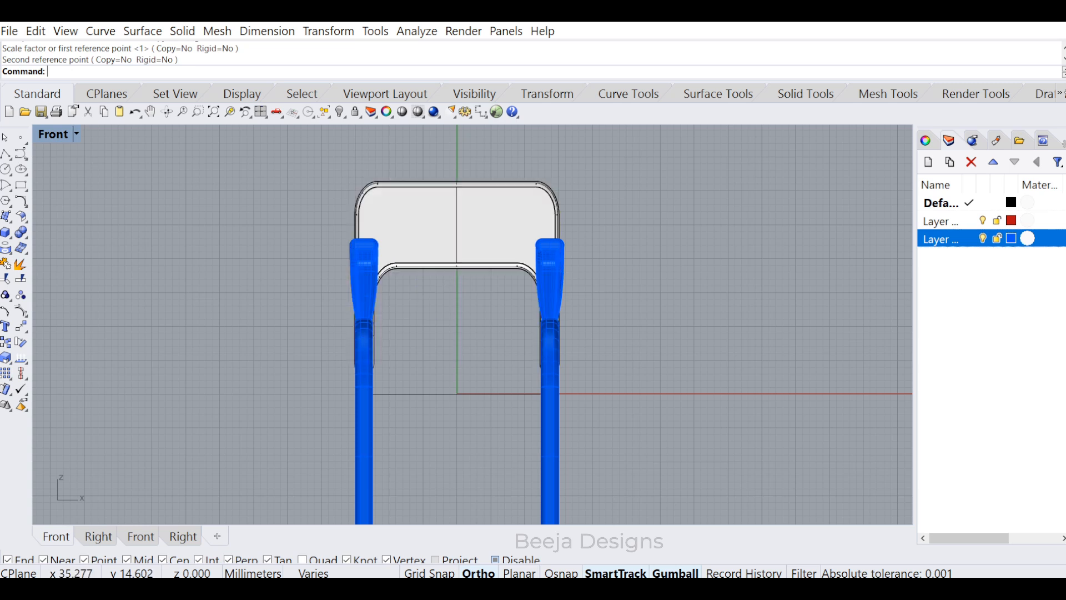
- View the upright slab from an angle and stretch it slightly taller
{"action": "left_click", "coordinate": [166, 111]}
{"action": "left_click_drag", "start_coordinate": [308, 194], "coordinate": [144, 310]}
{"action": "left_click", "coordinate": [428, 244]}
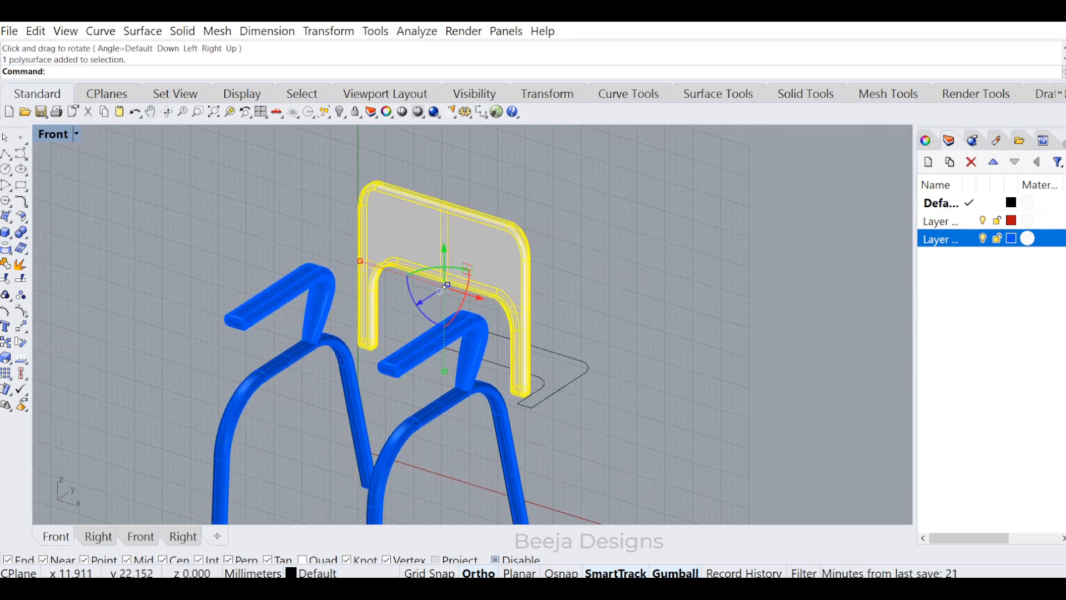
{"action": "left_click_drag", "start_coordinate": [444, 370], "coordinate": [444, 390]}
- In the Right view, move the slab towards the frame, shorten it, and set its lower end on the rear leg's bend
{"action": "key", "text": "ctrl+F3"}
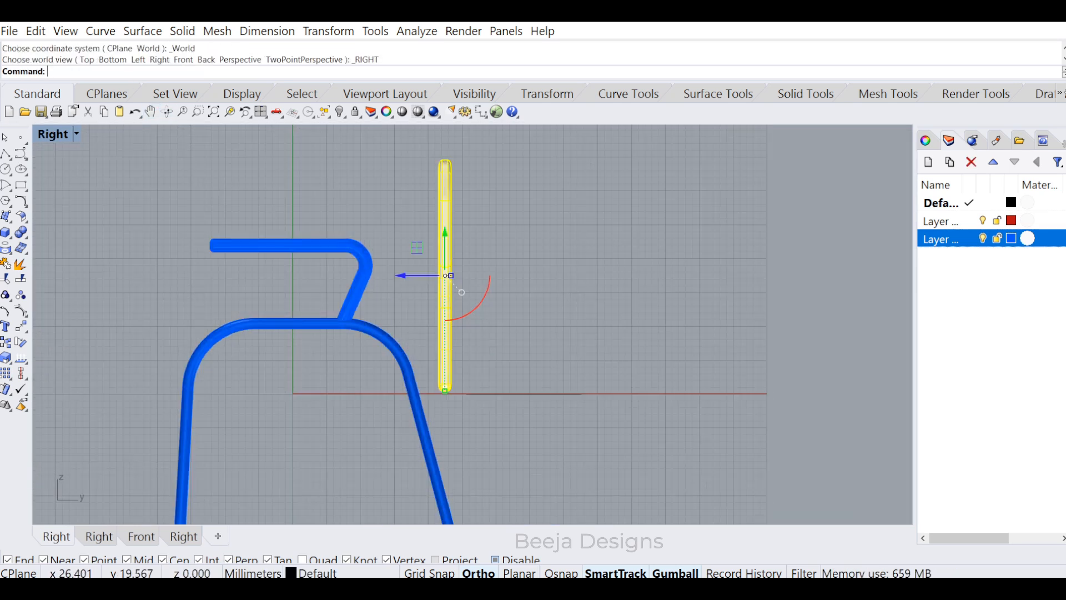
{"action": "left_click_drag", "start_coordinate": [445, 210], "coordinate": [419, 211]}
{"action": "left_click_drag", "start_coordinate": [419, 391], "coordinate": [419, 368]}
{"action": "left_click_drag", "start_coordinate": [419, 242], "coordinate": [420, 216]}
{"action": "mouse_move", "coordinate": [390, 249]}
{"action": "left_mouse_down"}
{"action": "mouse_move", "coordinate": [374, 250]}
{"action": "mouse_move", "coordinate": [403, 243]}
{"action": "left_mouse_up"}
{"action": "left_click", "coordinate": [252, 166]}
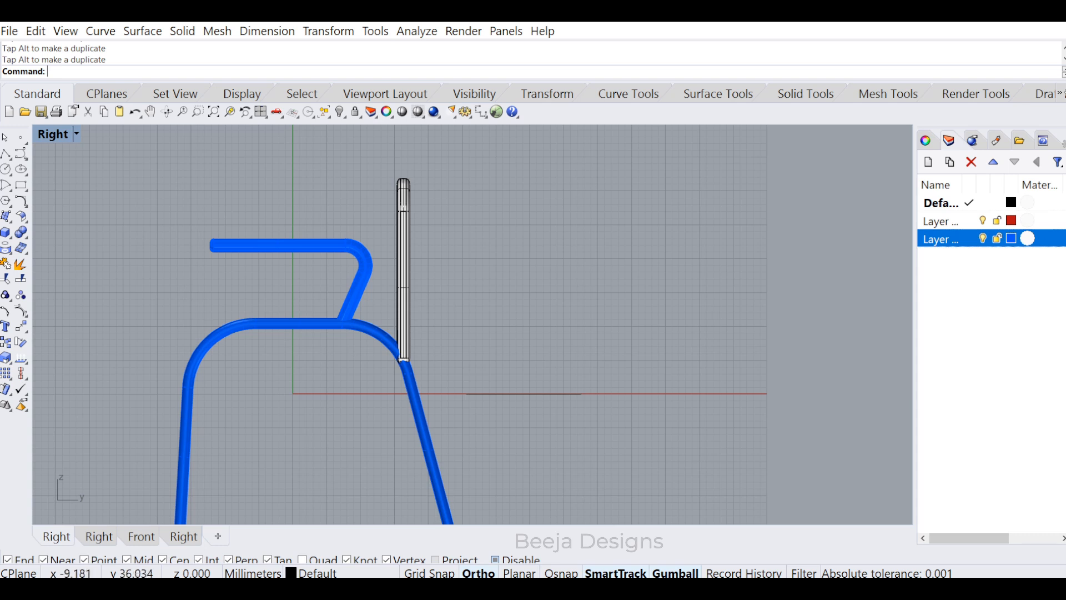
- Bend the upright backrest symmetrically in the Right view, with the spine starting at its middle and both ends curving towards the rear
{"action": "left_click_drag", "start_coordinate": [244, 228], "coordinate": [277, 253]}
{"action": "left_click", "coordinate": [402, 234]}
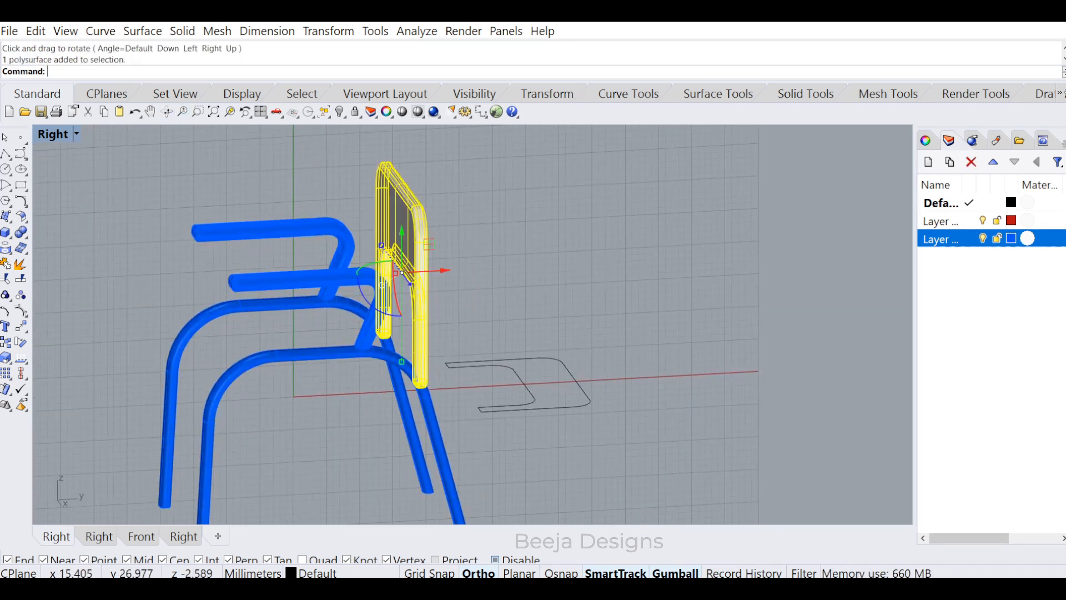
{"action": "left_click", "coordinate": [276, 112]}
{"action": "type", "text": "Bend"}
{"action": "key", "text": "Return"}
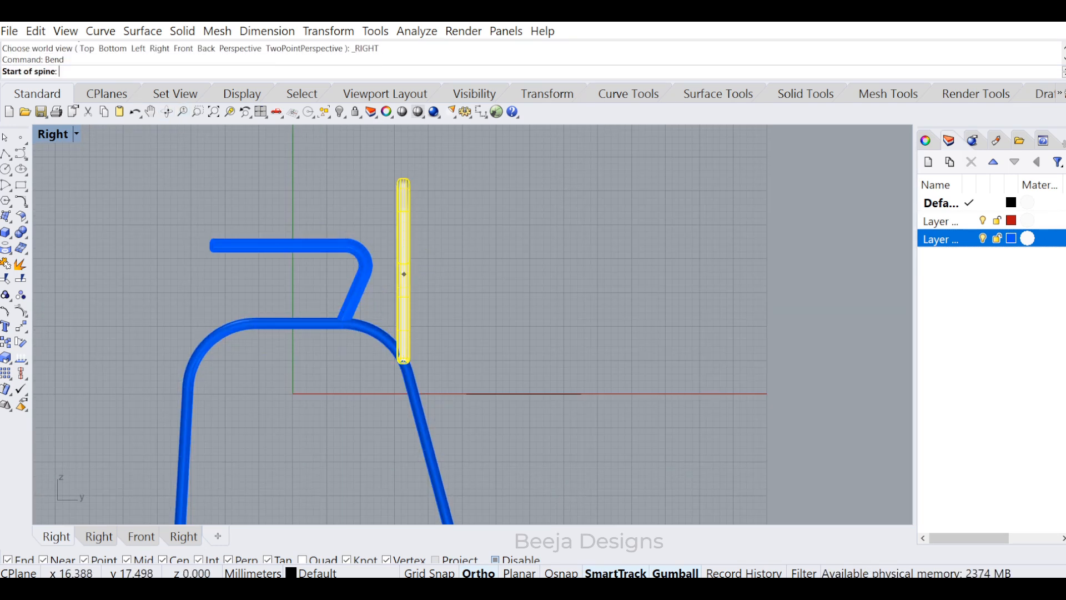
{"action": "left_click", "coordinate": [403, 268]}
{"action": "left_click", "coordinate": [405, 147]}
{"action": "left_click", "coordinate": [303, 71]}
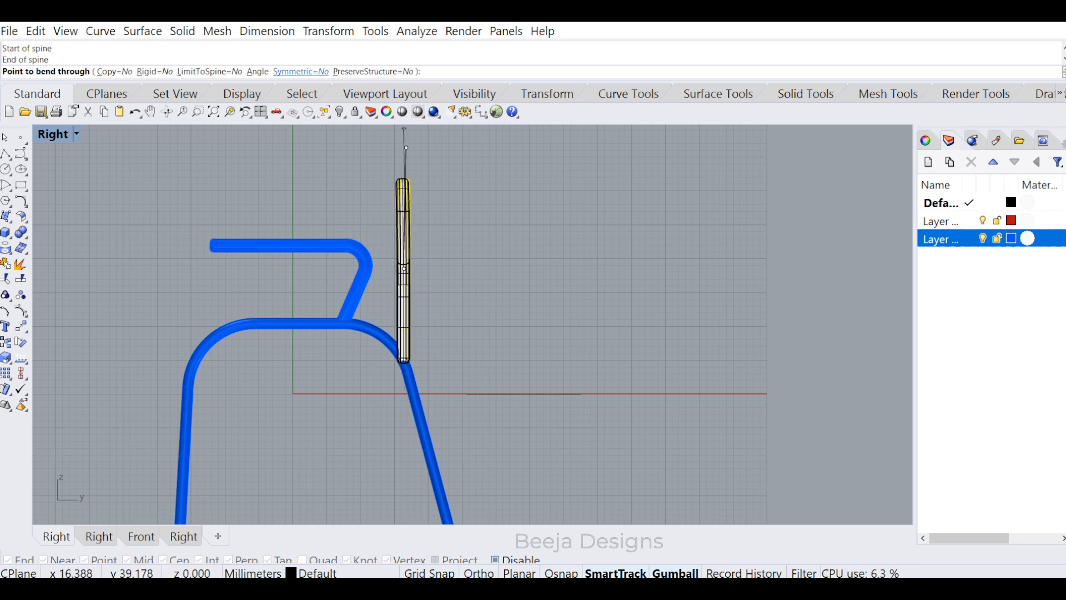
{"action": "left_click", "coordinate": [450, 151]}
- Move the curved backrest towards the armrests and rotate it about its lower end so it meets the rear leg
{"action": "left_click", "coordinate": [420, 309]}
{"action": "left_click", "coordinate": [414, 310]}
{"action": "left_click_drag", "start_coordinate": [447, 270], "coordinate": [422, 270]}
{"action": "type", "text": "rt"}
{"action": "key", "text": "Return"}
{"action": "left_click", "coordinate": [397, 355]}
{"action": "left_click", "coordinate": [377, 270]}
{"action": "left_click", "coordinate": [389, 267]}
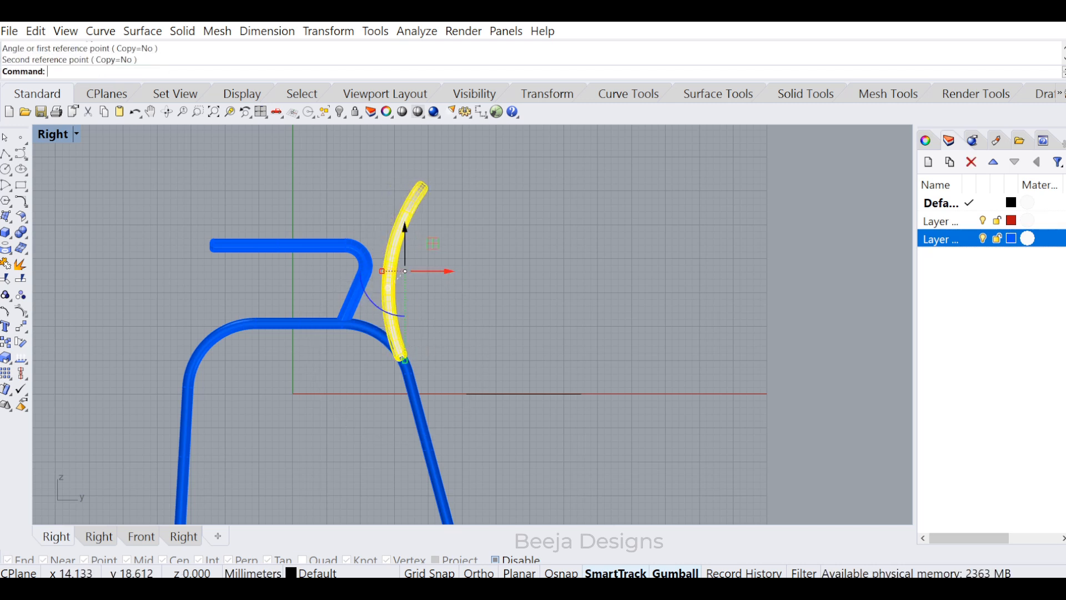
{"action": "key", "text": "Escape"}
- Apply CageEdit to the backrest in the Top view, using the default 4 × 4 × 4 points of degree 3 and the Global region
{"action": "left_click", "coordinate": [167, 112]}
{"action": "left_click_drag", "start_coordinate": [248, 181], "coordinate": [496, 246]}
{"action": "left_click_drag", "start_coordinate": [330, 292], "coordinate": [314, 280]}
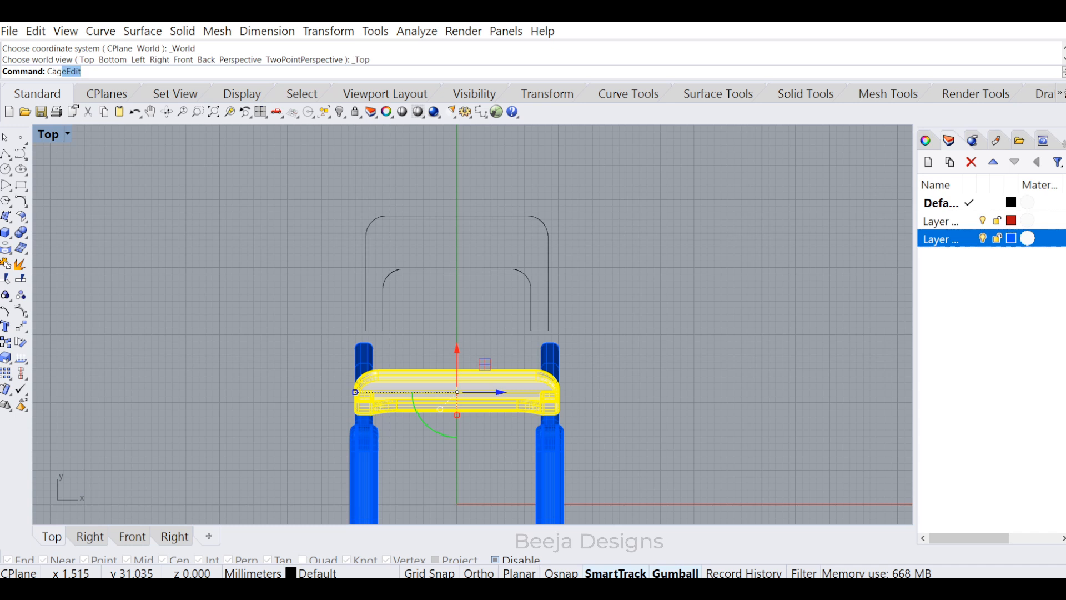
{"action": "key", "text": "Return"}
{"action": "key", "text": "Return"}
{"action": "key", "text": "Return"}
{"action": "key", "text": "Return"}
{"action": "key", "text": "Return"}
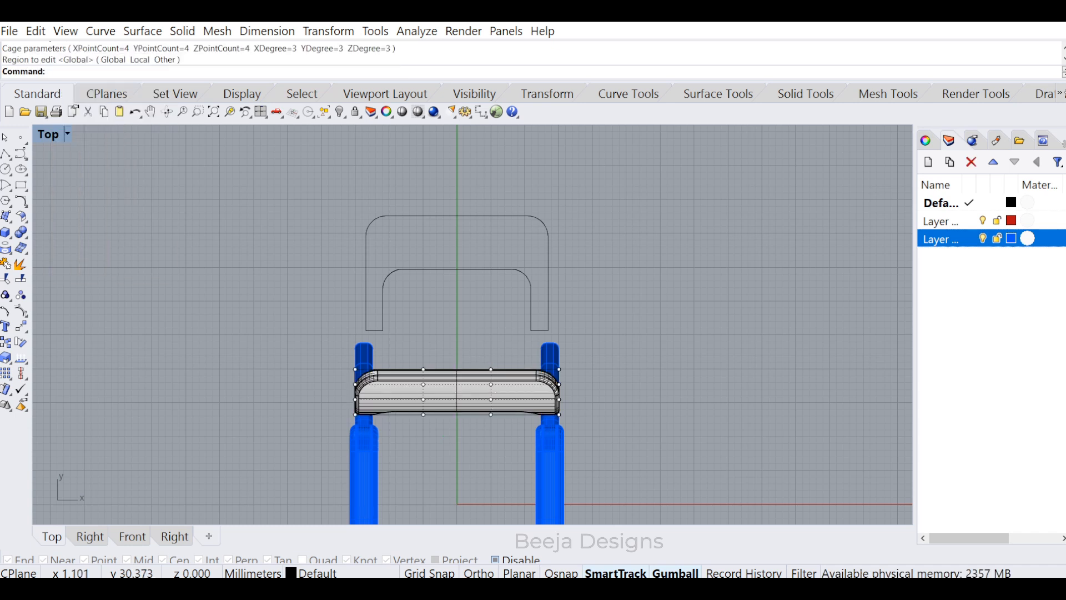
- Pull the middle cage points rearward to curve the backrest across its width, and delete the control cage
{"action": "left_click_drag", "start_coordinate": [402, 343], "coordinate": [458, 320]}
{"action": "key", "text": "Escape"}
{"action": "left_click", "coordinate": [561, 362]}
{"action": "key", "text": "Delete"}
{"action": "scroll", "coordinate": [423, 254], "scroll_direction": "down", "scroll_amount": 8}
{"action": "scroll", "coordinate": [431, 362], "scroll_direction": "up", "scroll_amount": 4}
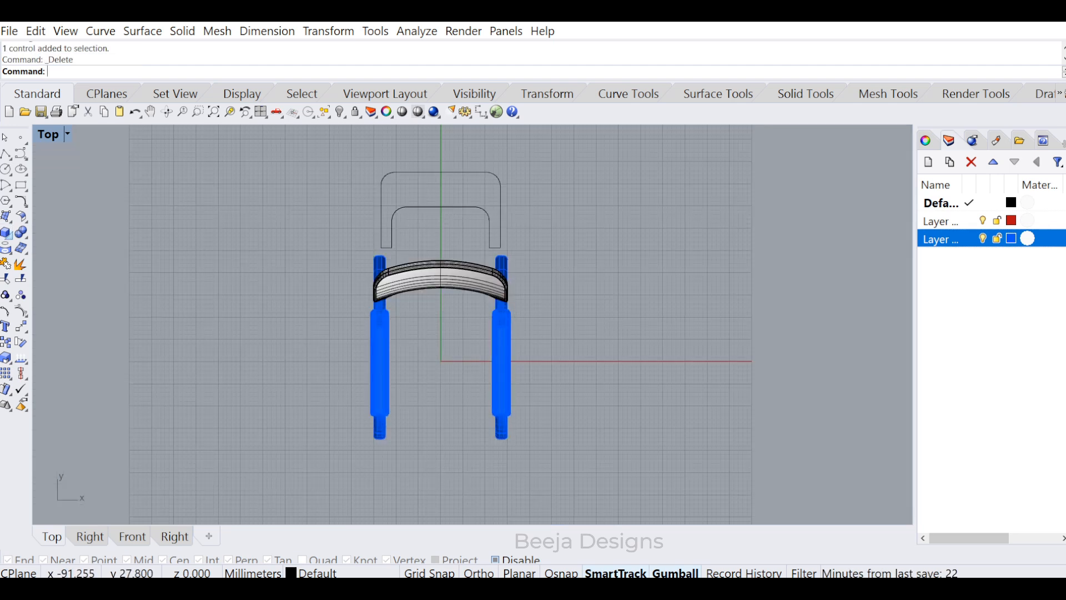
- Draw a thin seat box spanning the two frames and slide it clear of the chair in the Front view
{"action": "left_click", "coordinate": [383, 312]}
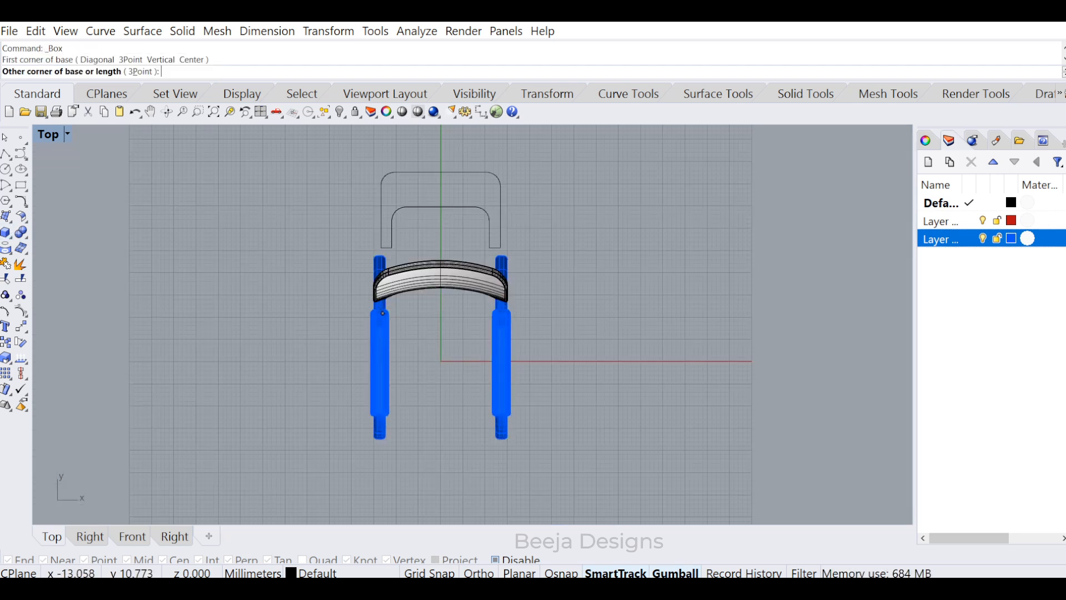
{"action": "left_click", "coordinate": [502, 413]}
{"action": "key", "text": "ctrl+F2"}
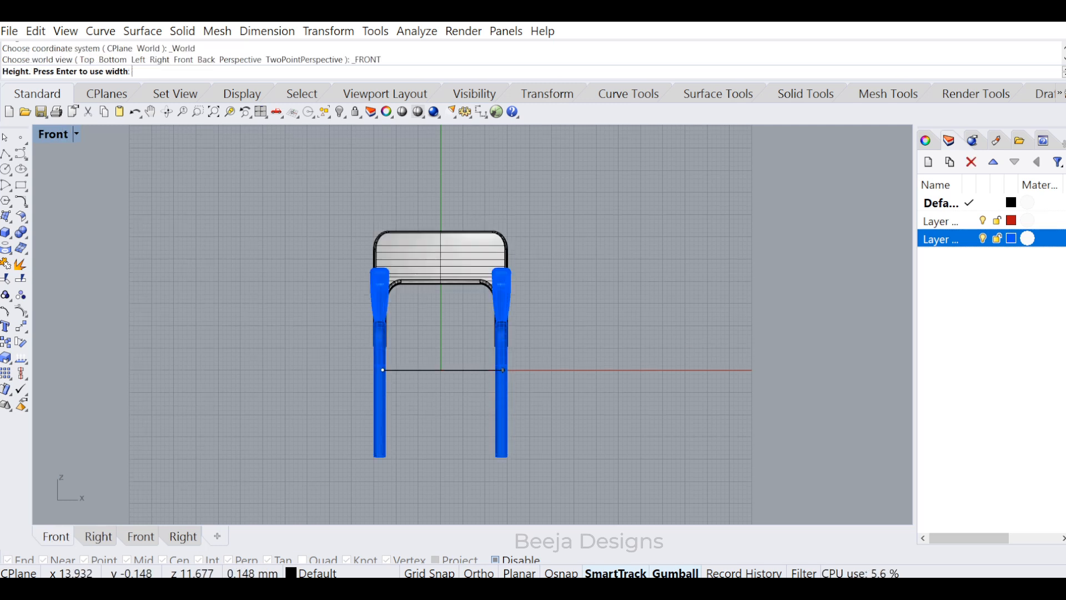
{"action": "scroll", "coordinate": [490, 356], "scroll_direction": "up", "scroll_amount": 6}
{"action": "left_click", "coordinate": [513, 358]}
{"action": "scroll", "coordinate": [400, 367], "scroll_direction": "down", "scroll_amount": 5}
{"action": "left_click", "coordinate": [388, 364]}
{"action": "left_click_drag", "start_coordinate": [405, 365], "coordinate": [589, 364]}
- Fillet all edges of the seat box
{"action": "type", "text": "FE"}
{"action": "key", "text": "Return"}
{"action": "left_click_drag", "start_coordinate": [468, 330], "coordinate": [625, 405]}
{"action": "key", "text": "Return"}
{"action": "key", "text": "Return"}
- Align the seat panel in the Top view with the Concentric option, using the origin (0) as alignment point
{"action": "left_click", "coordinate": [597, 369]}
{"action": "key", "text": "ctrl+F1"}
{"action": "type", "text": "Align"}
{"action": "key", "text": "Return"}
{"action": "type", "text": "C"}
{"action": "key", "text": "Return"}
{"action": "type", "text": "0"}
{"action": "key", "text": "Return"}
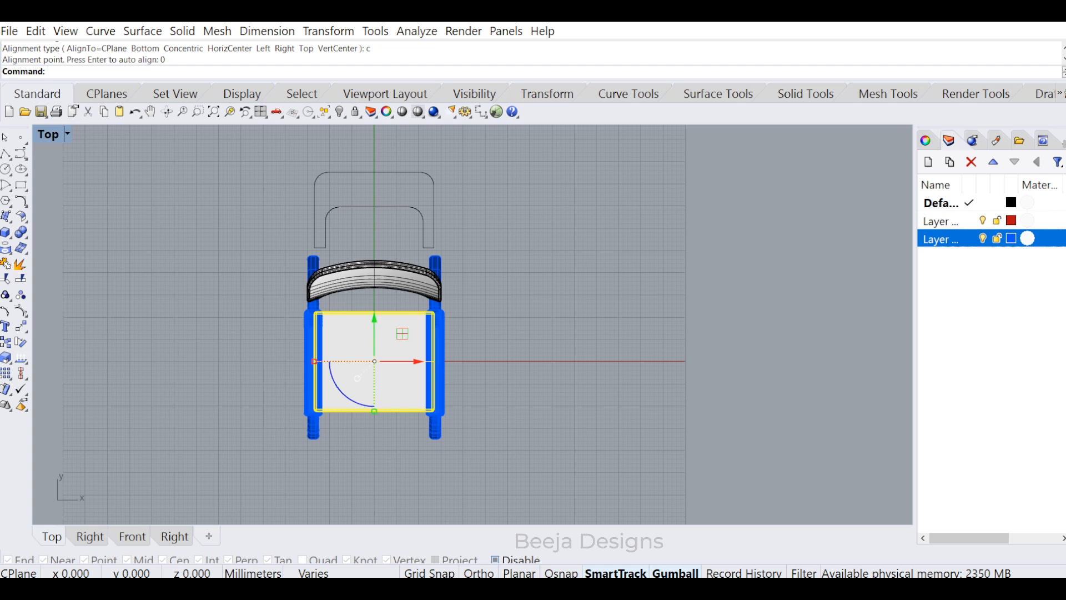
- Raise the seat panel in the Front view to the height of the frames' horizontal tubes
{"action": "key", "text": "ctrl+F2"}
{"action": "scroll", "coordinate": [375, 326], "scroll_direction": "up", "scroll_amount": 6}
{"action": "left_click_drag", "start_coordinate": [377, 361], "coordinate": [411, 283]}
- Fine-tune the seat panel's height in the Right view so it rests on the tubes, and check its fit from above
{"action": "key", "text": "ctrl+F3"}
{"action": "scroll", "coordinate": [390, 297], "scroll_direction": "up", "scroll_amount": 6}
{"action": "scroll", "coordinate": [405, 316], "scroll_direction": "up", "scroll_amount": 8}
{"action": "mouse_move", "coordinate": [421, 345]}
{"action": "left_mouse_down"}
{"action": "mouse_move", "coordinate": [422, 322]}
{"action": "mouse_move", "coordinate": [422, 346]}
{"action": "left_mouse_up"}
{"action": "scroll", "coordinate": [463, 255], "scroll_direction": "down", "scroll_amount": 2}
{"action": "left_click_drag", "start_coordinate": [436, 301], "coordinate": [435, 291]}
{"action": "left_click_drag", "start_coordinate": [435, 246], "coordinate": [435, 279]}
{"action": "key", "text": "ctrl+F1"}
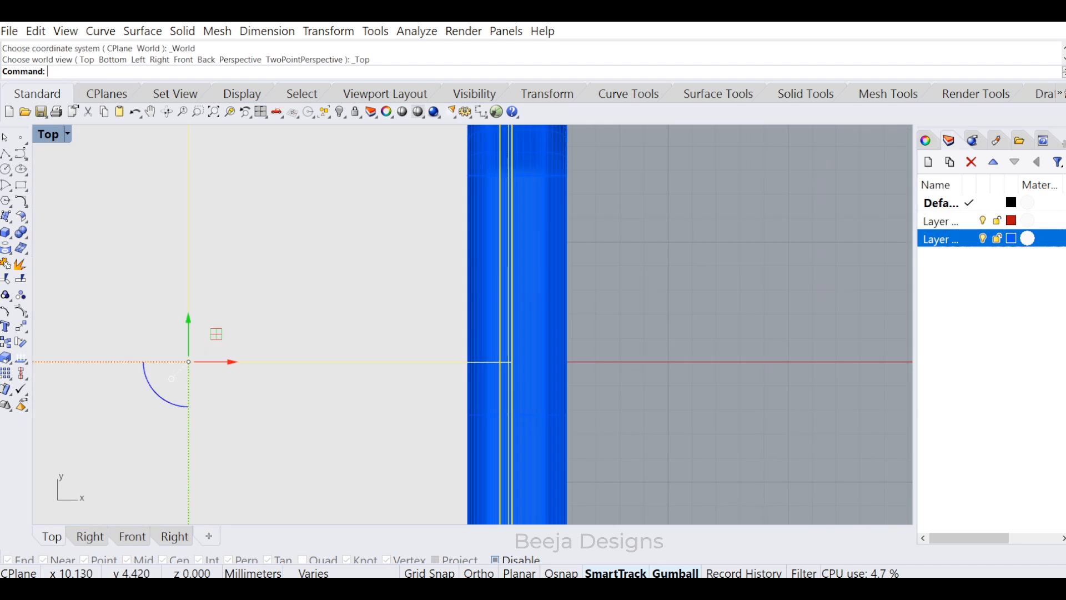
{"action": "scroll", "coordinate": [431, 244], "scroll_direction": "down", "scroll_amount": 5}
{"action": "left_click", "coordinate": [172, 239]}
{"action": "left_click", "coordinate": [167, 112]}
{"action": "left_click_drag", "start_coordinate": [408, 337], "coordinate": [516, 173]}
- Bend the rear end of the seat slightly downward in the Right view, with Symmetric set to No
{"action": "left_click", "coordinate": [423, 341]}
{"action": "key", "text": "ctrl+F3"}
{"action": "scroll", "coordinate": [537, 314], "scroll_direction": "up", "scroll_amount": 5}
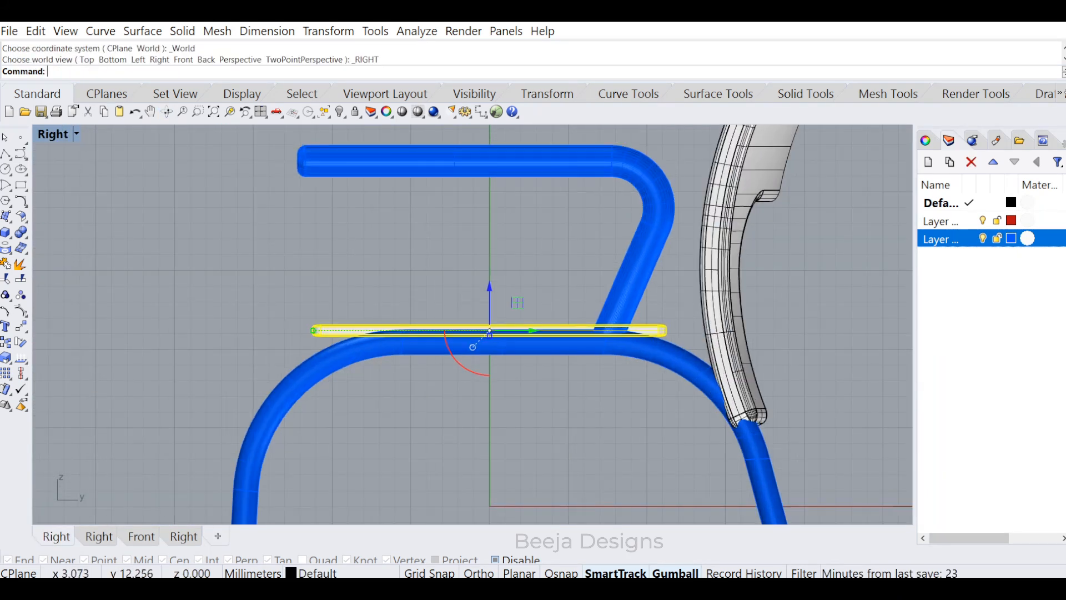
{"action": "type", "text": "Bend"}
{"action": "key", "text": "Return"}
{"action": "left_click", "coordinate": [508, 331]}
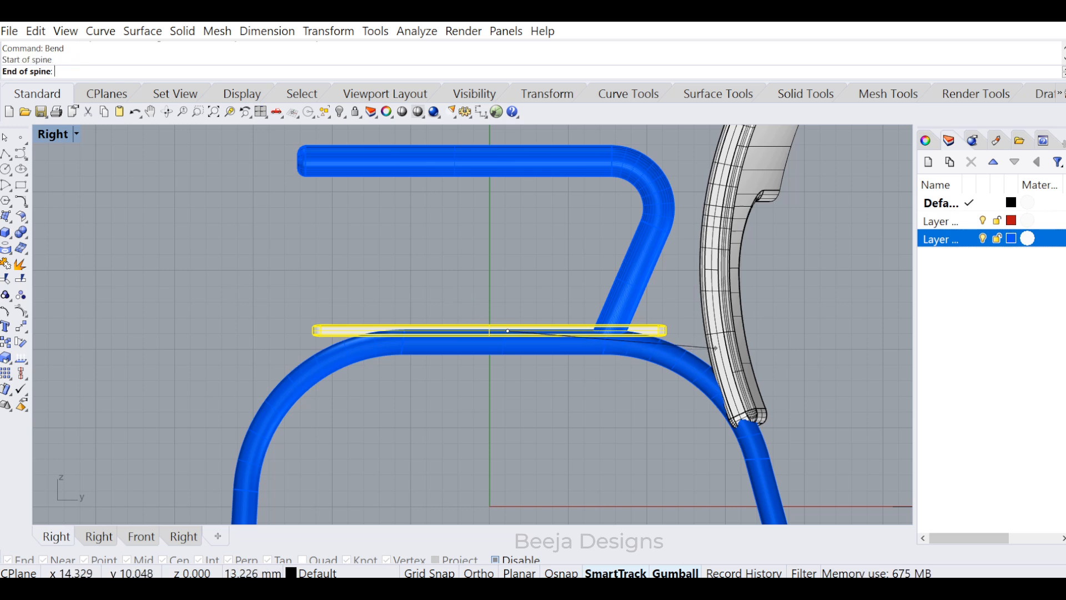
{"action": "left_click", "coordinate": [701, 333]}
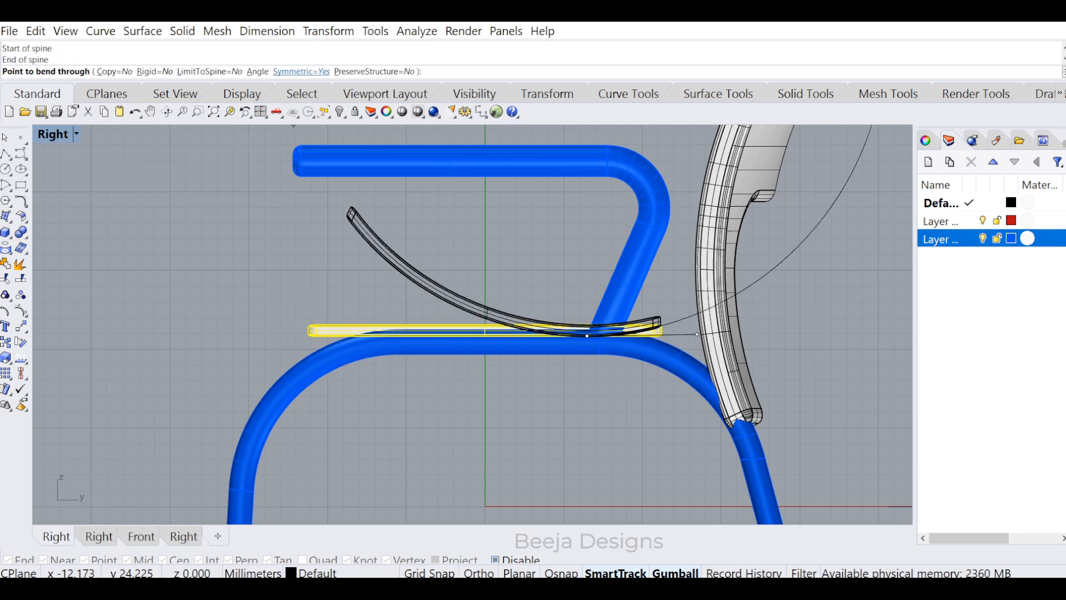
{"action": "left_click", "coordinate": [301, 71]}
{"action": "left_click", "coordinate": [714, 366]}
{"action": "right_click_drag", "start_coordinate": [548, 357], "coordinate": [547, 358]}
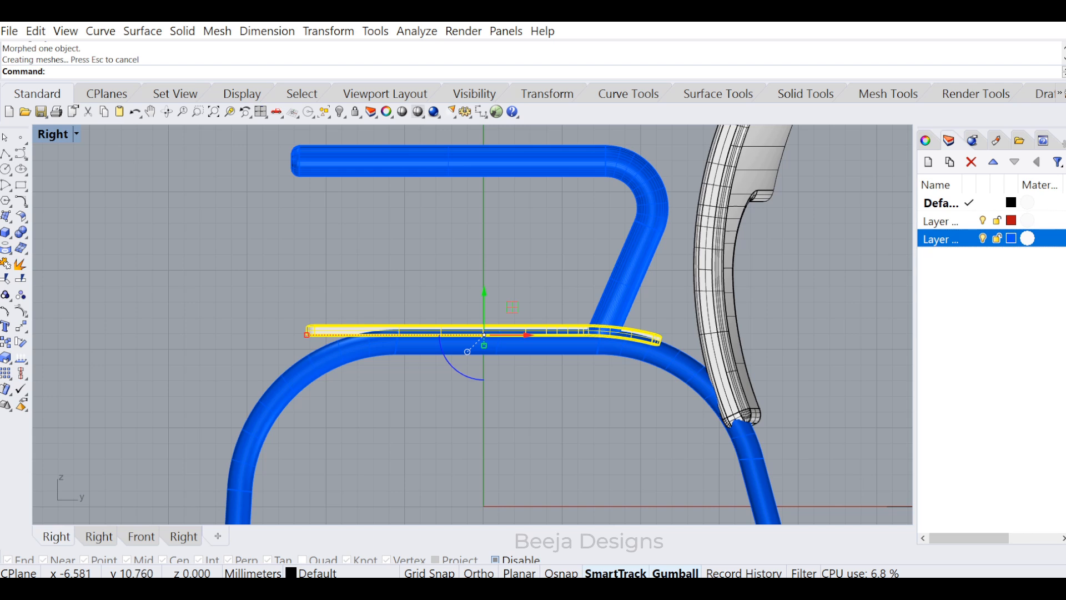
- Bend the front end of the seat slightly downward in the same way
{"action": "key", "text": "Return"}
{"action": "left_click", "coordinate": [379, 329]}
{"action": "left_click", "coordinate": [266, 345]}
{"action": "left_click", "coordinate": [257, 372]}
{"action": "left_click", "coordinate": [429, 440]}
{"action": "key", "text": "ctrl+F1"}
{"action": "left_click", "coordinate": [440, 348]}
{"action": "scroll", "coordinate": [440, 348], "scroll_direction": "down", "scroll_amount": 8}
{"action": "type", "text": "CAge"}
{"action": "key", "text": "Return"}
{"action": "type", "text": "b"}
{"action": "key", "text": "Return"}
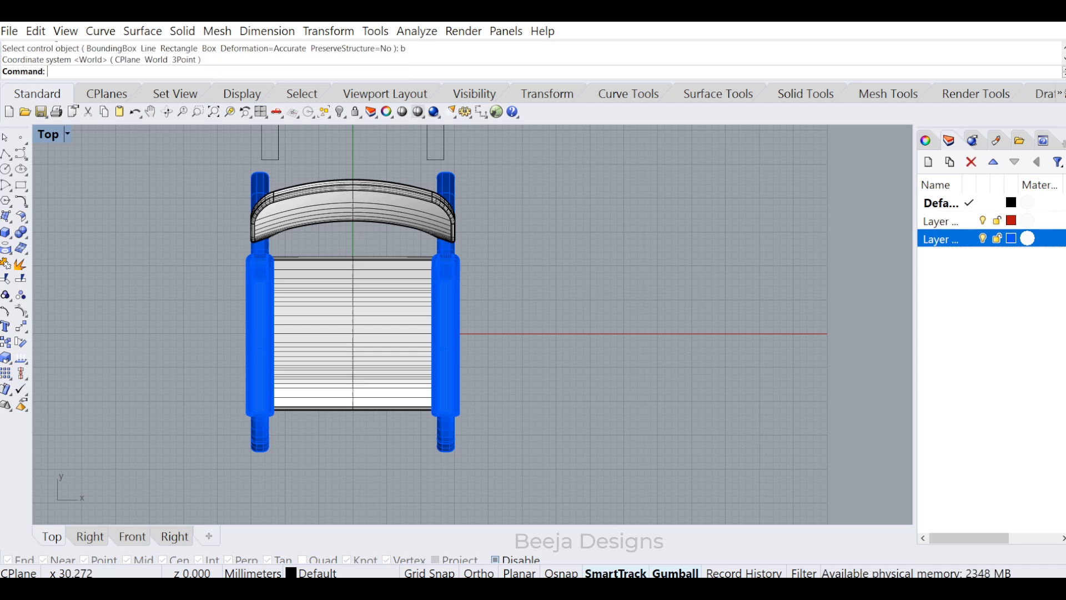
{"action": "left_click", "coordinate": [381, 306]}
{"action": "left_click", "coordinate": [223, 217]}
- Draw a trial box beside the chair, view it from an angle, and delete it
{"action": "left_click", "coordinate": [166, 112]}
{"action": "left_click_drag", "start_coordinate": [560, 322], "coordinate": [400, 147]}
{"action": "left_click", "coordinate": [67, 134]}
{"action": "left_click", "coordinate": [5, 232]}
{"action": "left_click", "coordinate": [468, 287]}
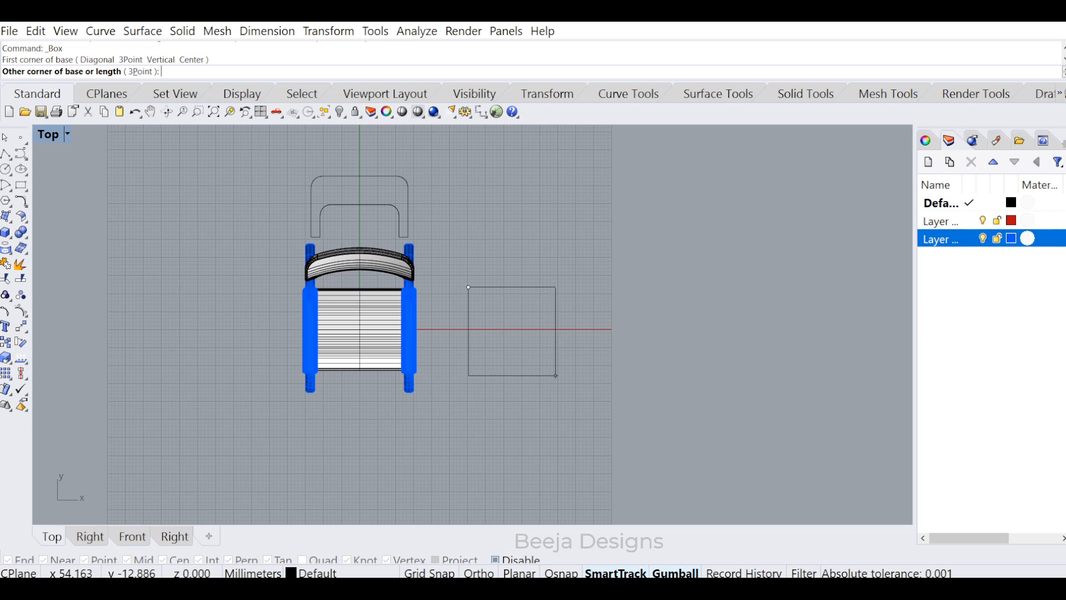
{"action": "left_click", "coordinate": [579, 372]}
{"action": "key", "text": "ctrl+F2"}
{"action": "left_click", "coordinate": [578, 342]}
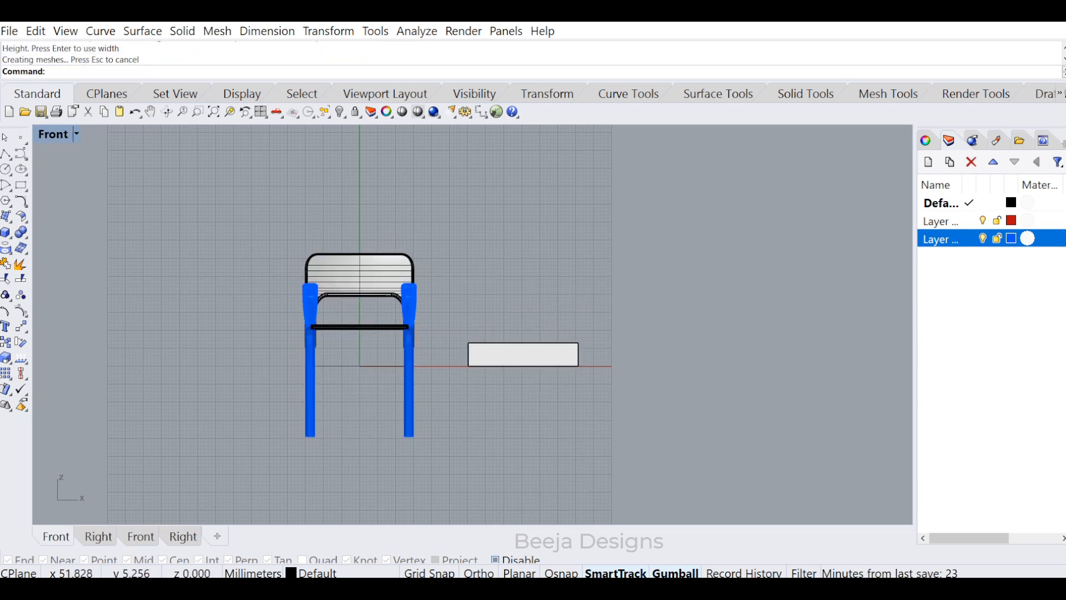
{"action": "left_click", "coordinate": [167, 111]}
{"action": "left_click_drag", "start_coordinate": [353, 269], "coordinate": [197, 291]}
{"action": "left_click", "coordinate": [512, 365]}
{"action": "key", "text": "Delete"}
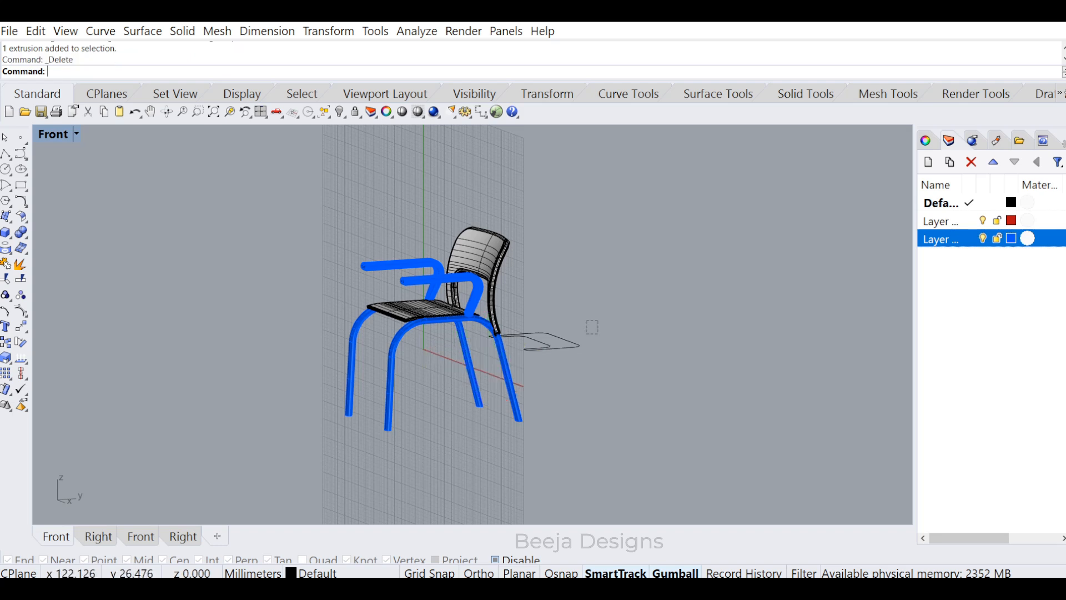
- Hide the leftover U-shaped profile curve behind the chair
{"action": "left_click", "coordinate": [526, 349]}
{"action": "key", "text": "ctrl+h"}
{"action": "right_click_drag", "start_coordinate": [517, 355], "coordinate": [528, 334], "text": "ctrl+shift"}
- Stretch the backrest slightly taller in the Right view with Scale1D, based at its lower end
{"action": "left_click", "coordinate": [523, 294]}
{"action": "key", "text": "ctrl+F3"}
{"action": "scroll", "coordinate": [533, 307], "scroll_direction": "up", "scroll_amount": 2}
{"action": "type", "text": "S"}
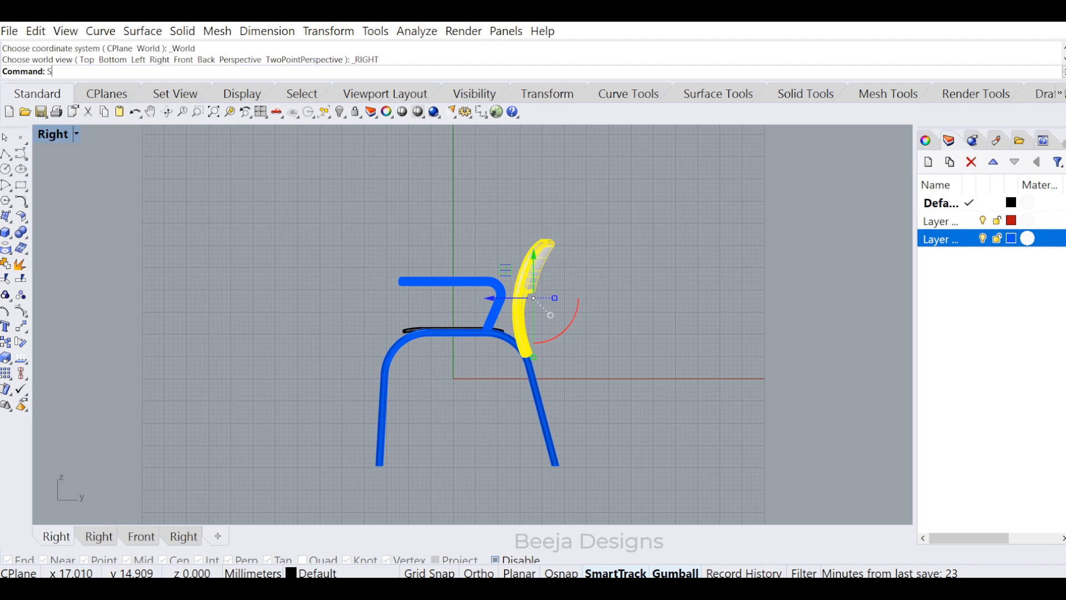
{"action": "type", "text": "cale1d"}
{"action": "key", "text": "Return"}
{"action": "left_click", "coordinate": [524, 358]}
{"action": "left_click", "coordinate": [524, 241], "text": "shift"}
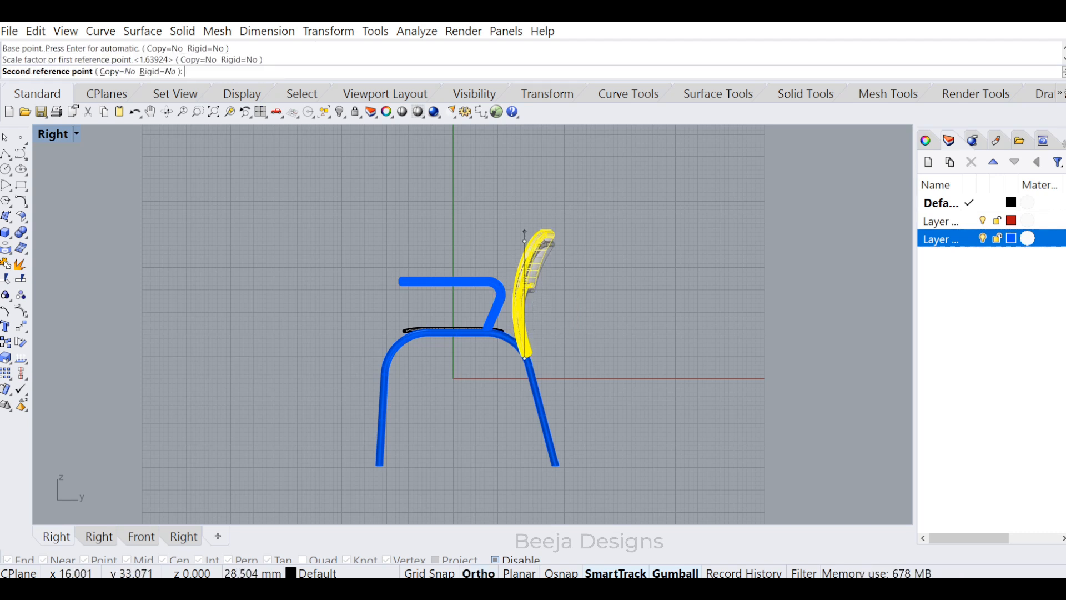
{"action": "left_click", "coordinate": [524, 232], "text": "shift"}
{"action": "left_click", "coordinate": [575, 292]}
- Nudge the backrest slightly forward so its lower end fits the rear leg
{"action": "left_click", "coordinate": [559, 326]}
{"action": "left_click", "coordinate": [555, 328]}
{"action": "scroll", "coordinate": [533, 339], "scroll_direction": "up", "scroll_amount": 8}
{"action": "left_click", "coordinate": [521, 343]}
{"action": "left_click_drag", "start_coordinate": [575, 231], "coordinate": [569, 231]}
{"action": "left_click", "coordinate": [559, 379]}
{"action": "scroll", "coordinate": [559, 374], "scroll_direction": "down", "scroll_amount": 3}
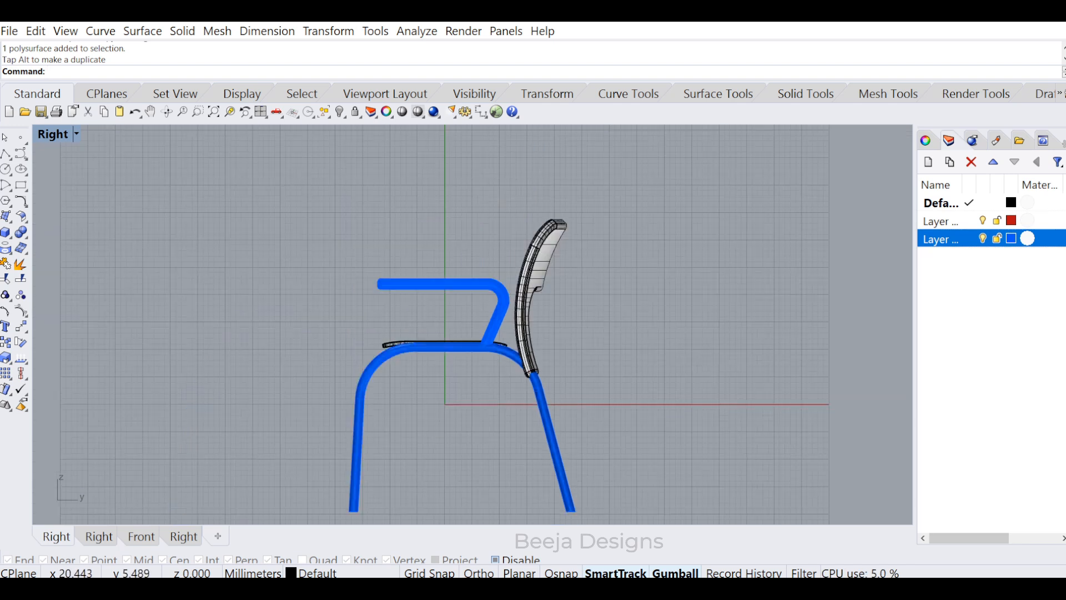
- Group both leg frames and both armrests together
{"action": "left_click", "coordinate": [167, 112]}
{"action": "left_click_drag", "start_coordinate": [245, 322], "coordinate": [428, 383]}
{"action": "scroll", "coordinate": [428, 383], "scroll_direction": "down", "scroll_amount": 6}
{"action": "right_click_drag", "start_coordinate": [389, 378], "coordinate": [451, 358]}
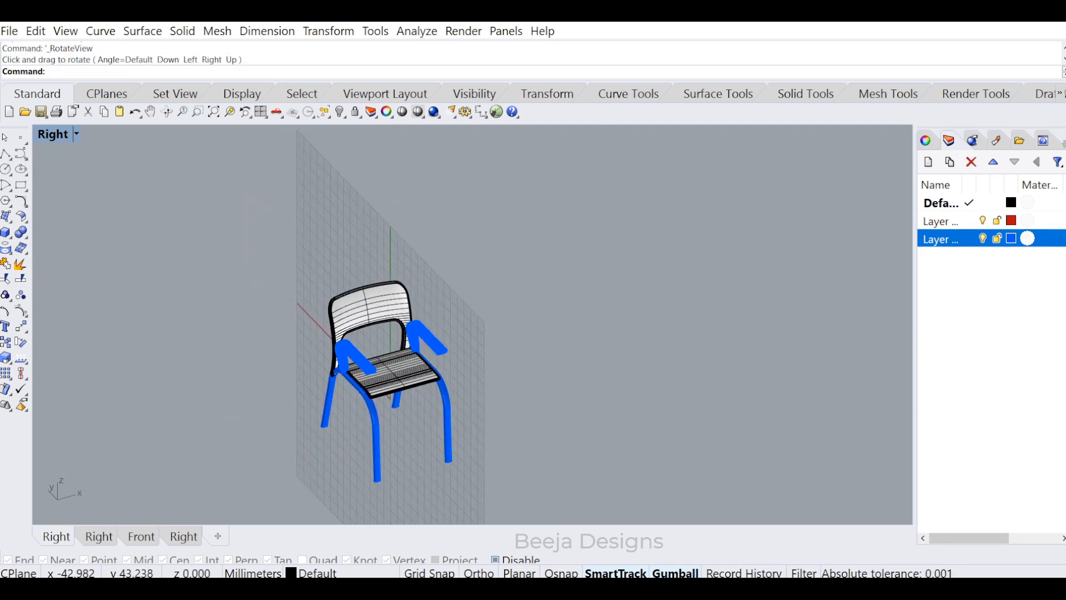
{"action": "left_click", "coordinate": [444, 352]}
{"action": "scroll", "coordinate": [447, 419], "scroll_direction": "up", "scroll_amount": 5}
{"action": "left_click", "coordinate": [448, 420], "text": "shift"}
{"action": "left_click", "coordinate": [318, 447], "text": "shift"}
{"action": "left_click", "coordinate": [294, 322], "text": "shift"}
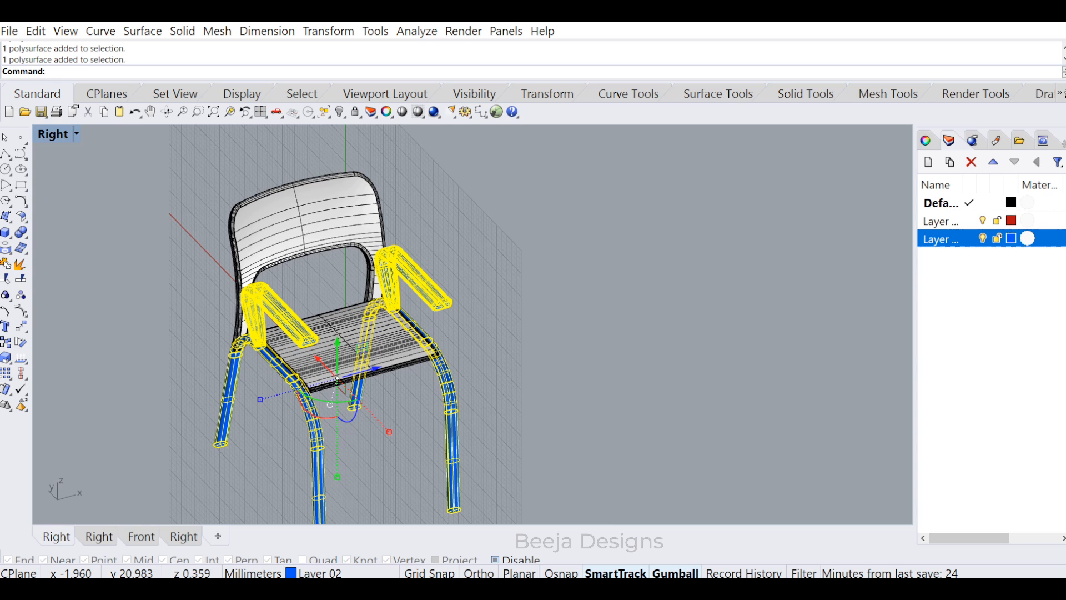
{"action": "type", "text": "G"}
{"action": "key", "text": "Return"}
{"action": "left_click", "coordinate": [365, 357]}
{"action": "left_click", "coordinate": [444, 300]}
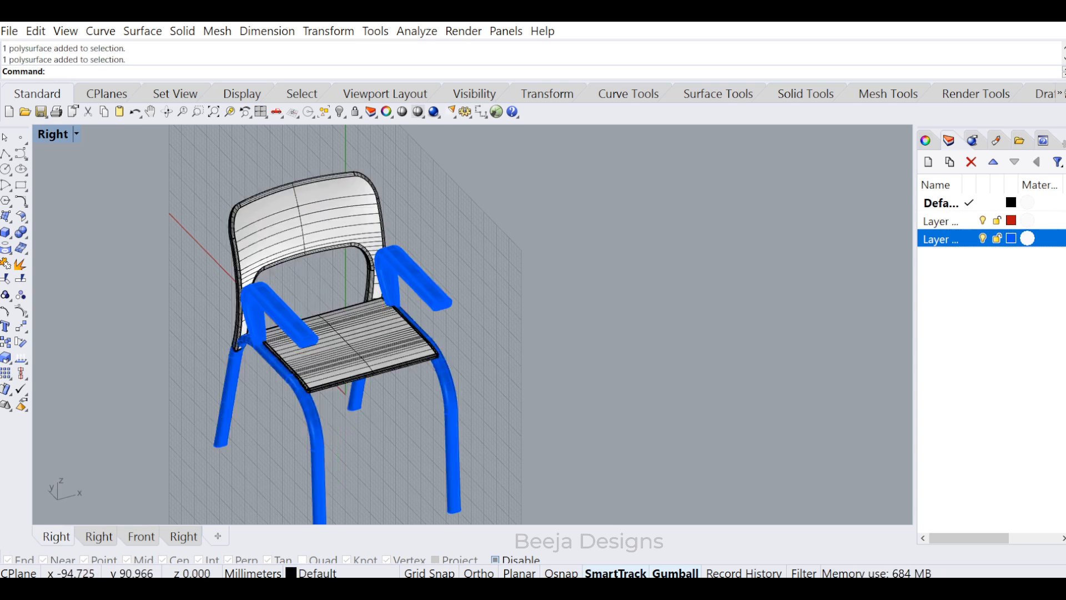
- Switch the viewport to the Rendered display mode and view the chair up close
{"action": "left_click", "coordinate": [77, 133]}
{"action": "left_click", "coordinate": [139, 111]}
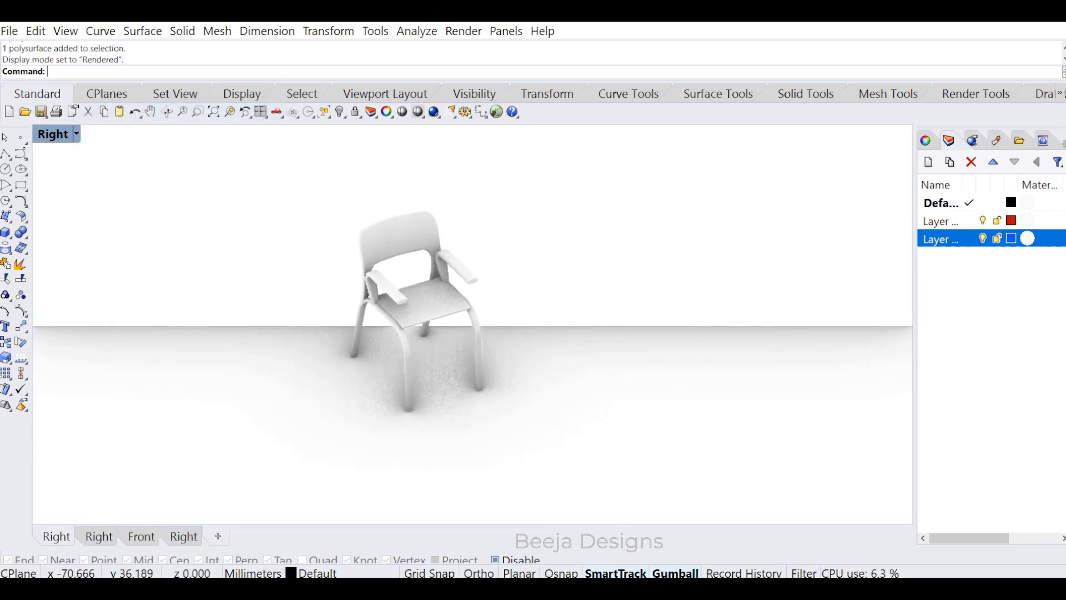
{"action": "scroll", "coordinate": [389, 228], "scroll_direction": "up", "scroll_amount": 5}
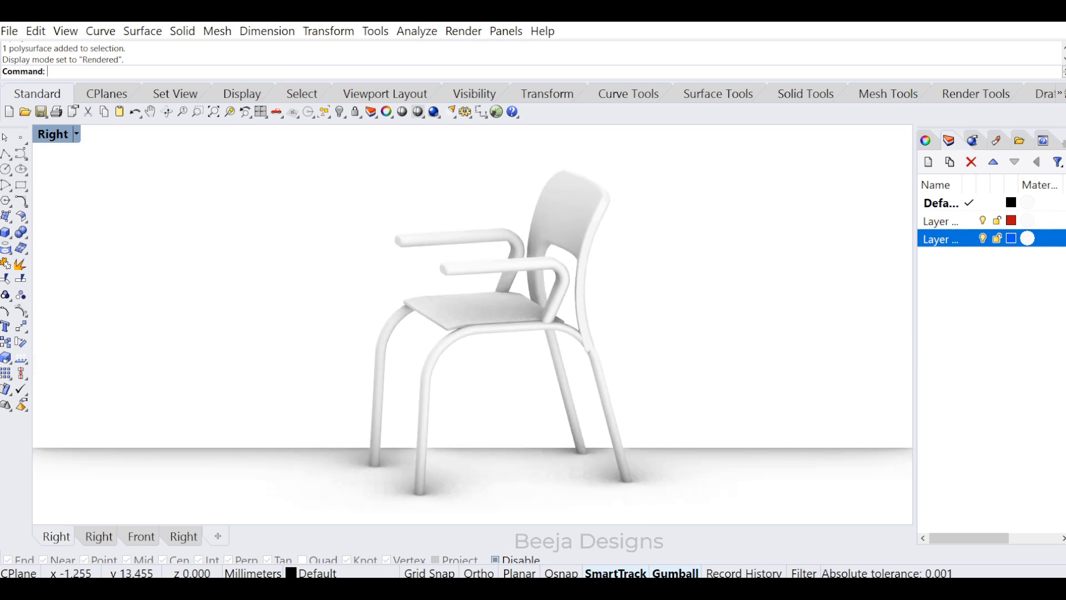
- Create a Picture material from the wood JPG in Downloads and apply it to the seat
{"action": "left_click", "coordinate": [973, 140]}
{"action": "left_click", "coordinate": [926, 193]}
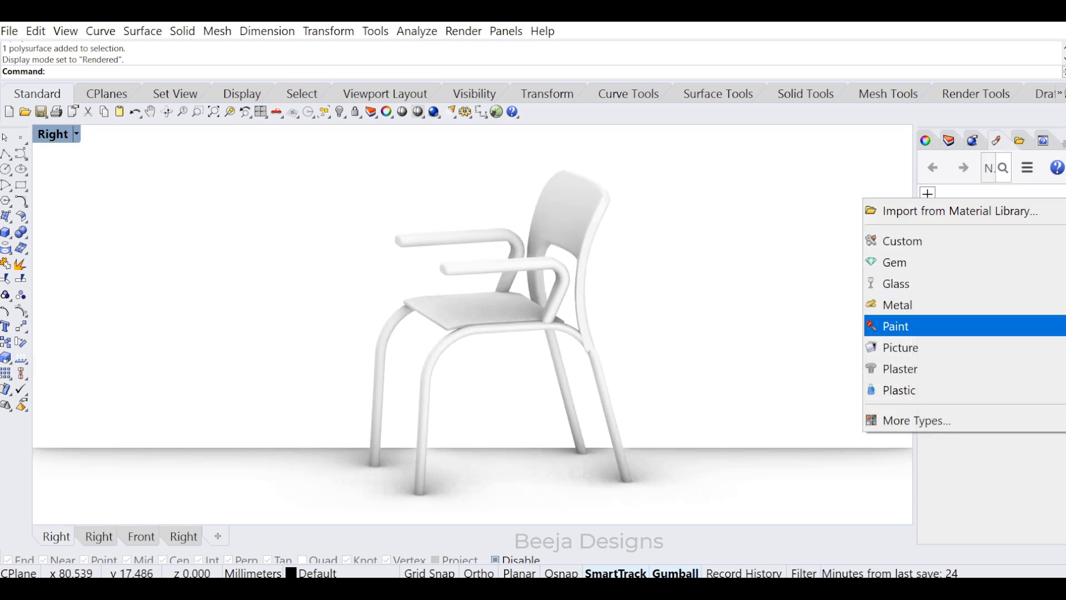
{"action": "left_click", "coordinate": [887, 346]}
{"action": "left_click", "coordinate": [62, 165]}
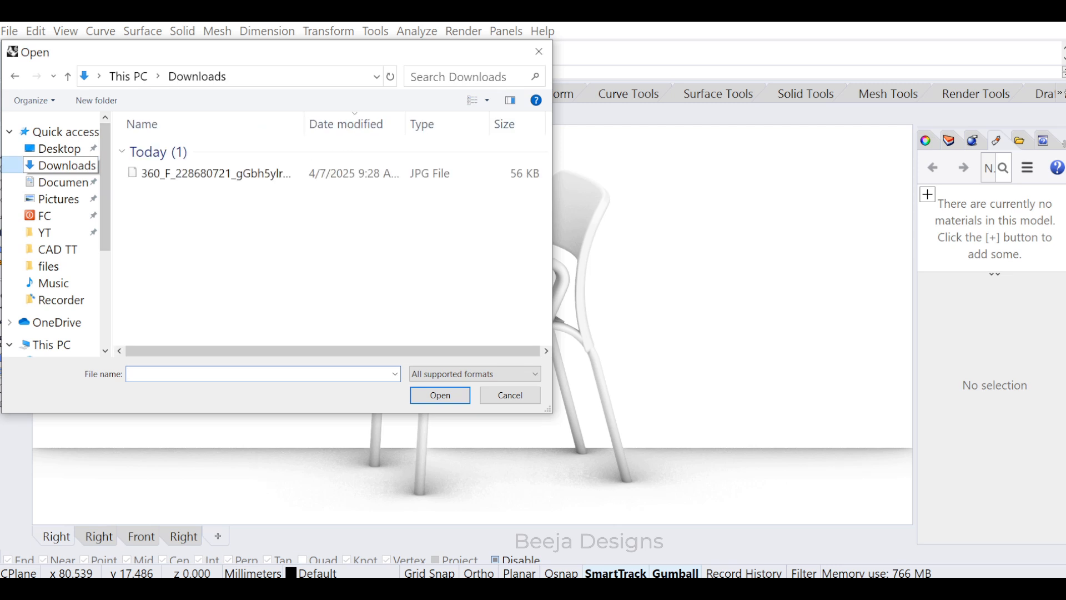
{"action": "left_click", "coordinate": [472, 100]}
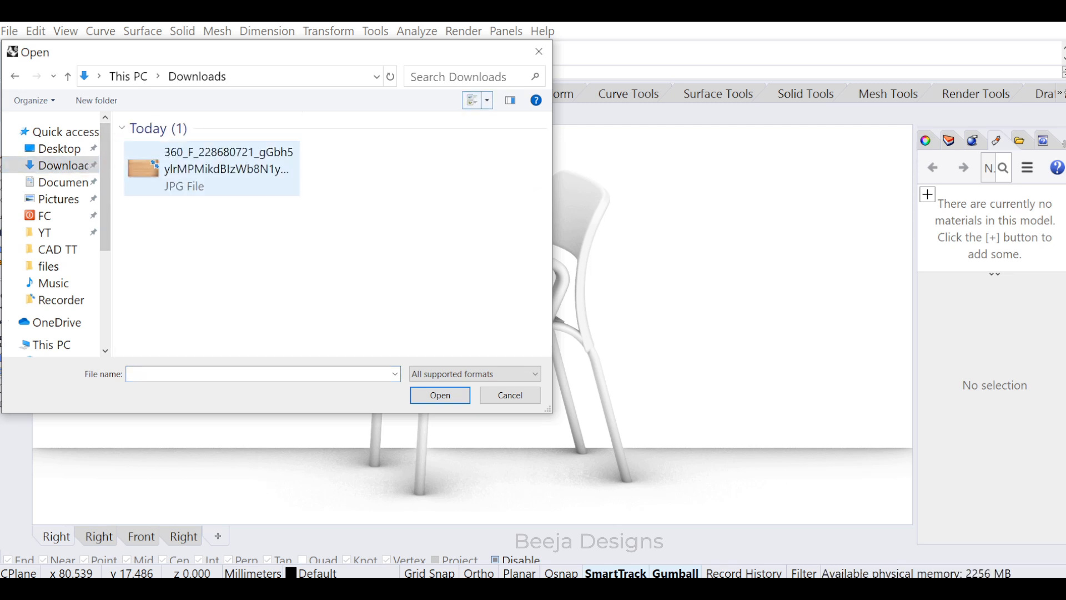
{"action": "double_click", "coordinate": [211, 168]}
{"action": "left_click", "coordinate": [667, 333]}
- Create a Metal material and apply it to the grouped leg frames and armrests
{"action": "right_click_drag", "start_coordinate": [666, 333], "coordinate": [694, 327]}
{"action": "left_click", "coordinate": [927, 223]}
{"action": "left_click", "coordinate": [911, 332]}
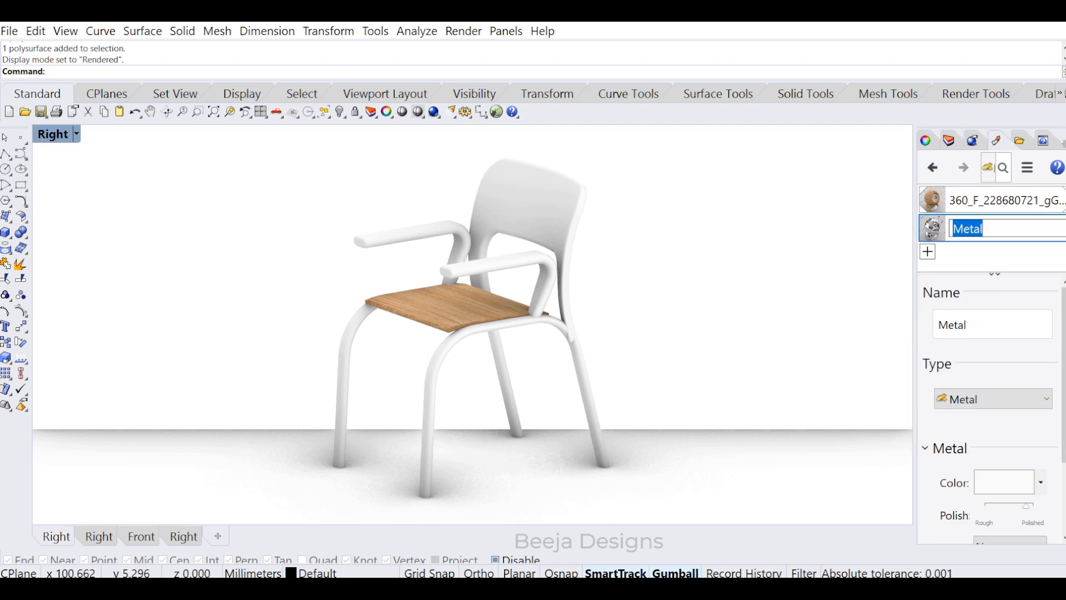
{"action": "left_click_drag", "start_coordinate": [663, 366], "coordinate": [599, 404]}
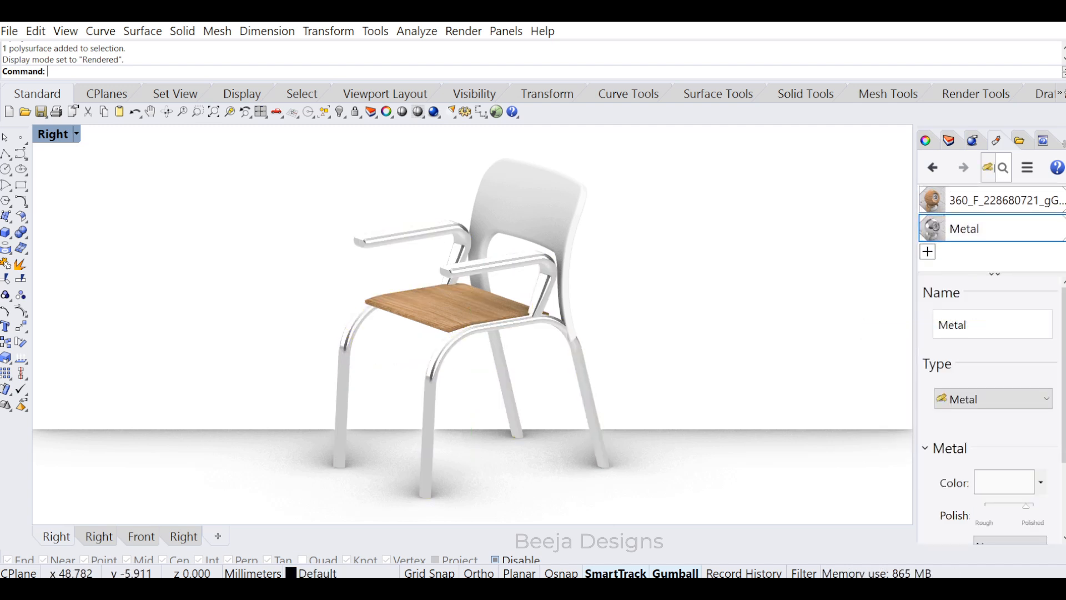
{"action": "left_click", "coordinate": [948, 141]}
{"action": "left_click", "coordinate": [971, 140]}
{"action": "scroll", "coordinate": [991, 328], "scroll_direction": "down", "scroll_amount": 12}
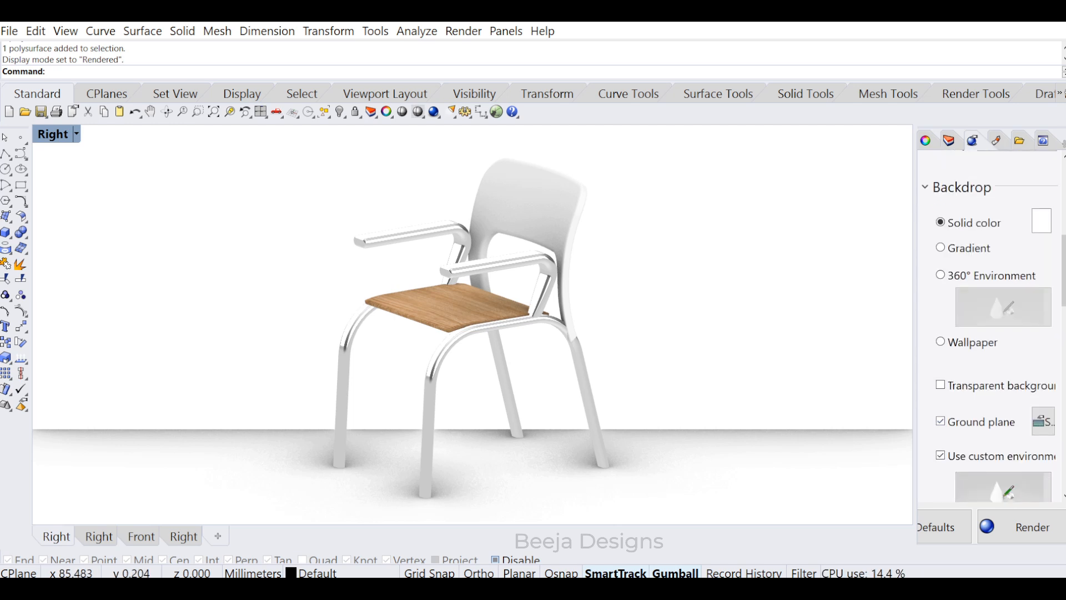
{"action": "scroll", "coordinate": [866, 300], "scroll_direction": "up", "scroll_amount": 5}
{"action": "scroll", "coordinate": [902, 311], "scroll_direction": "down", "scroll_amount": 5}
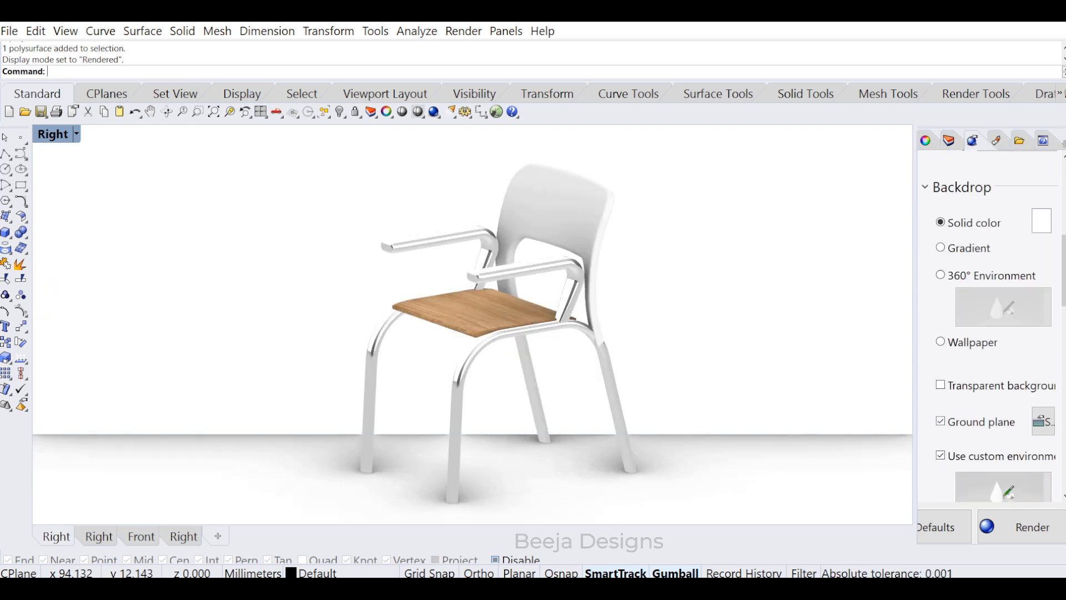
- Apply the wood picture material to the backrest, view the chair from the other side, and select the Metal material
{"action": "left_click", "coordinate": [996, 140]}
{"action": "left_click_drag", "start_coordinate": [603, 220], "coordinate": [602, 221]}
{"action": "right_click_drag", "start_coordinate": [599, 239], "coordinate": [816, 233]}
{"action": "left_click", "coordinate": [991, 228]}
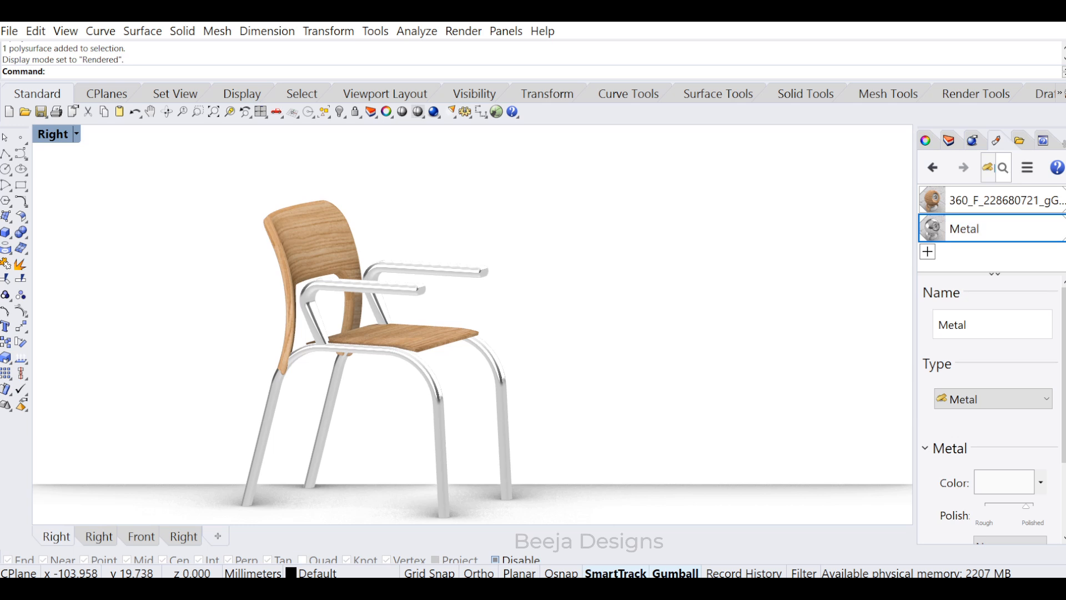
- Increase the Metal material's polish slightly and set the rendering's solid backdrop color to dark gray
{"action": "mouse_move", "coordinate": [1027, 506]}
{"action": "left_mouse_down"}
{"action": "mouse_move", "coordinate": [1005, 506]}
{"action": "mouse_move", "coordinate": [1032, 506]}
{"action": "left_mouse_up"}
{"action": "left_click", "coordinate": [972, 141]}
{"action": "left_click", "coordinate": [1041, 220]}
{"action": "left_click_drag", "start_coordinate": [647, 207], "coordinate": [675, 252]}
{"action": "left_click", "coordinate": [597, 521]}
- Examine the rendered chair against the dark backdrop from the opposite side, both up close and from farther away
{"action": "scroll", "coordinate": [472, 356], "scroll_direction": "down", "scroll_amount": 4}
{"action": "right_click_drag", "start_coordinate": [611, 333], "coordinate": [416, 322], "text": "ctrl+shift"}
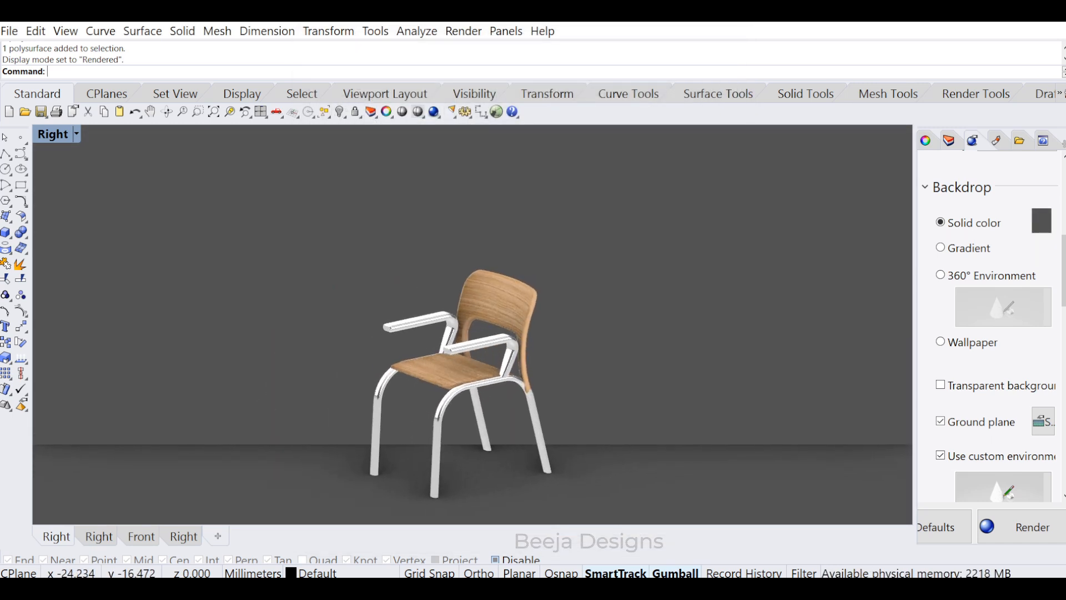
{"action": "scroll", "coordinate": [239, 444], "scroll_direction": "up", "scroll_amount": 4}
{"action": "scroll", "coordinate": [397, 233], "scroll_direction": "down", "scroll_amount": 3}
{"action": "right_click_drag", "start_coordinate": [397, 244], "coordinate": [411, 267], "text": "ctrl+shift"}
{"action": "scroll", "coordinate": [239, 282], "scroll_direction": "up", "scroll_amount": 6}
{"action": "scroll", "coordinate": [472, 324], "scroll_direction": "down", "scroll_amount": 3}
{"action": "scroll", "coordinate": [472, 324], "scroll_direction": "down", "scroll_amount": 3}
{"action": "scroll", "coordinate": [481, 391], "scroll_direction": "up", "scroll_amount": 6}
{"action": "right_click_drag", "start_coordinate": [499, 355], "coordinate": [560, 372], "text": "ctrl+shift"}
{"action": "scroll", "coordinate": [472, 324], "scroll_direction": "down", "scroll_amount": 1}
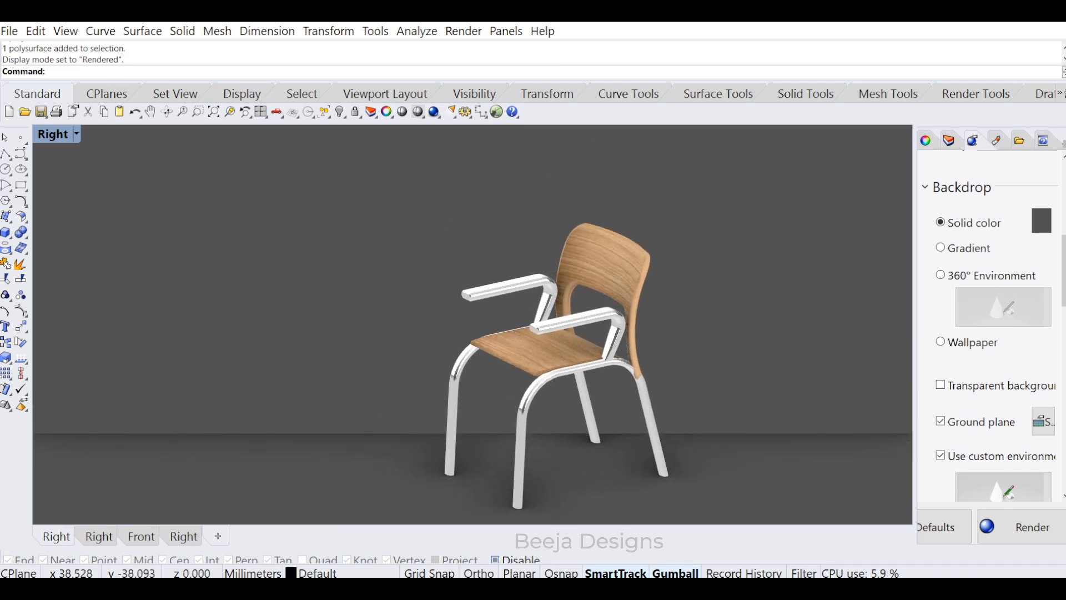